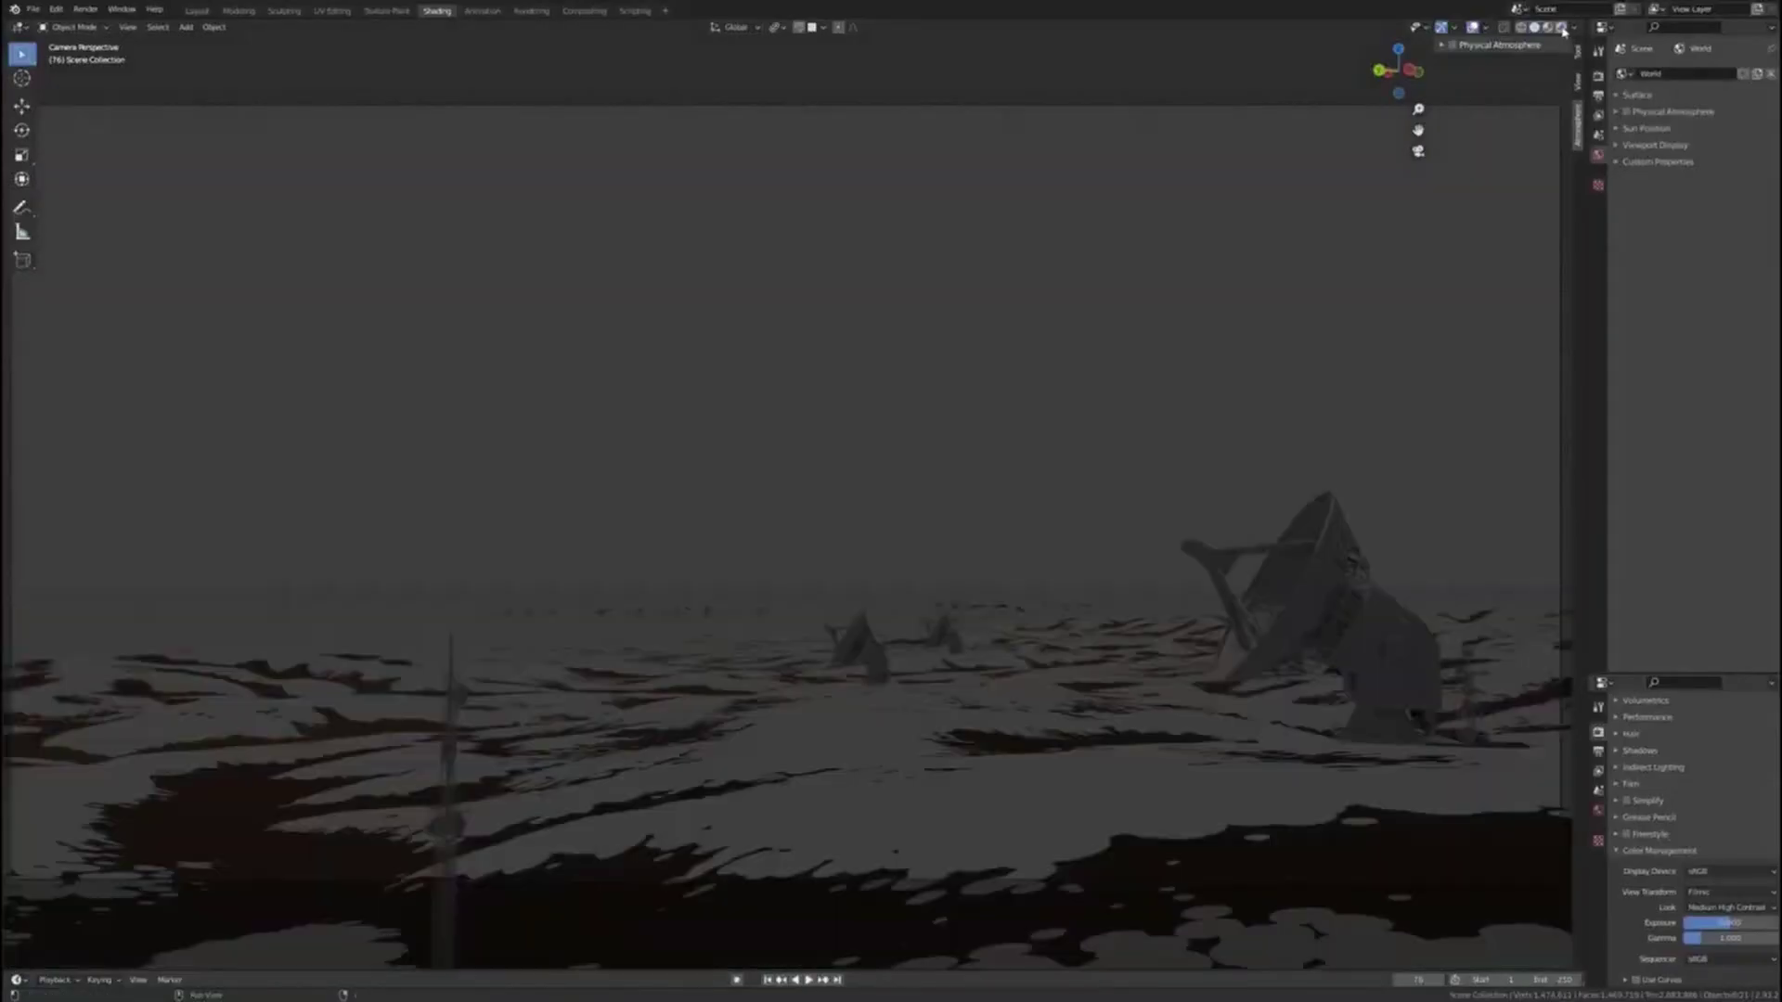
Enable the Physical Atmosphere and adjust the sun's elevation to bring it close to the horizon
click(1446, 45)
click(1616, 113)
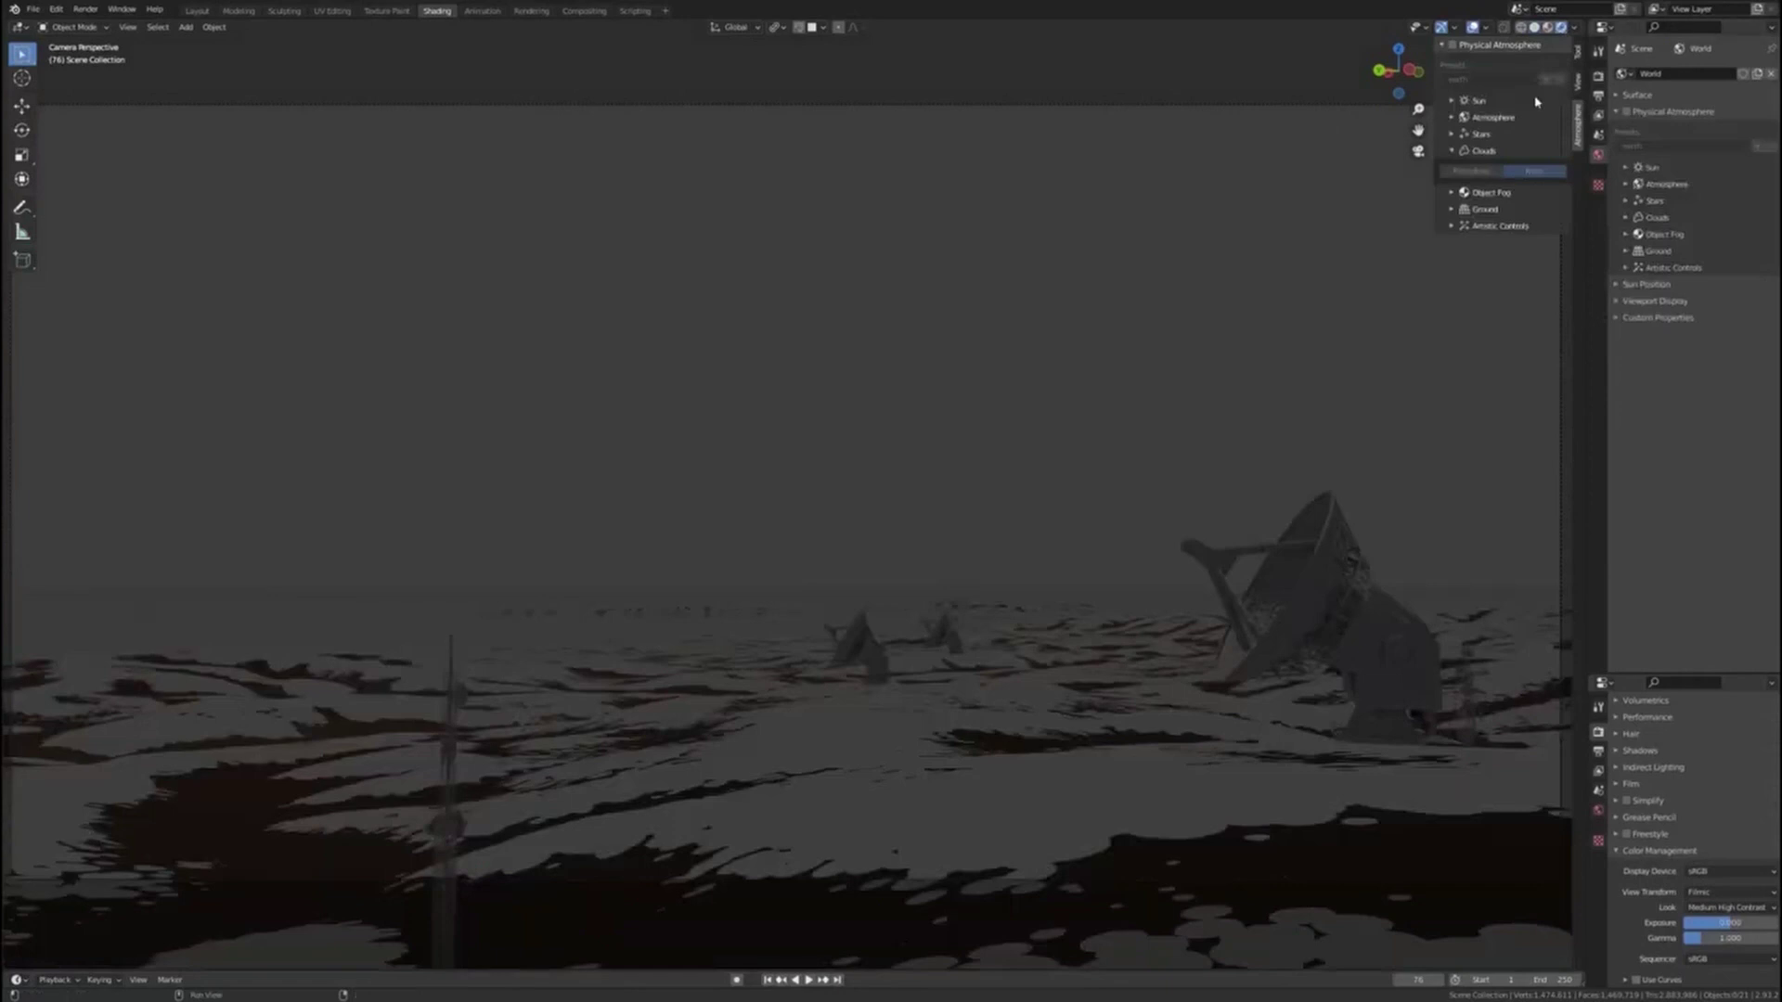
click(1454, 47)
click(1476, 102)
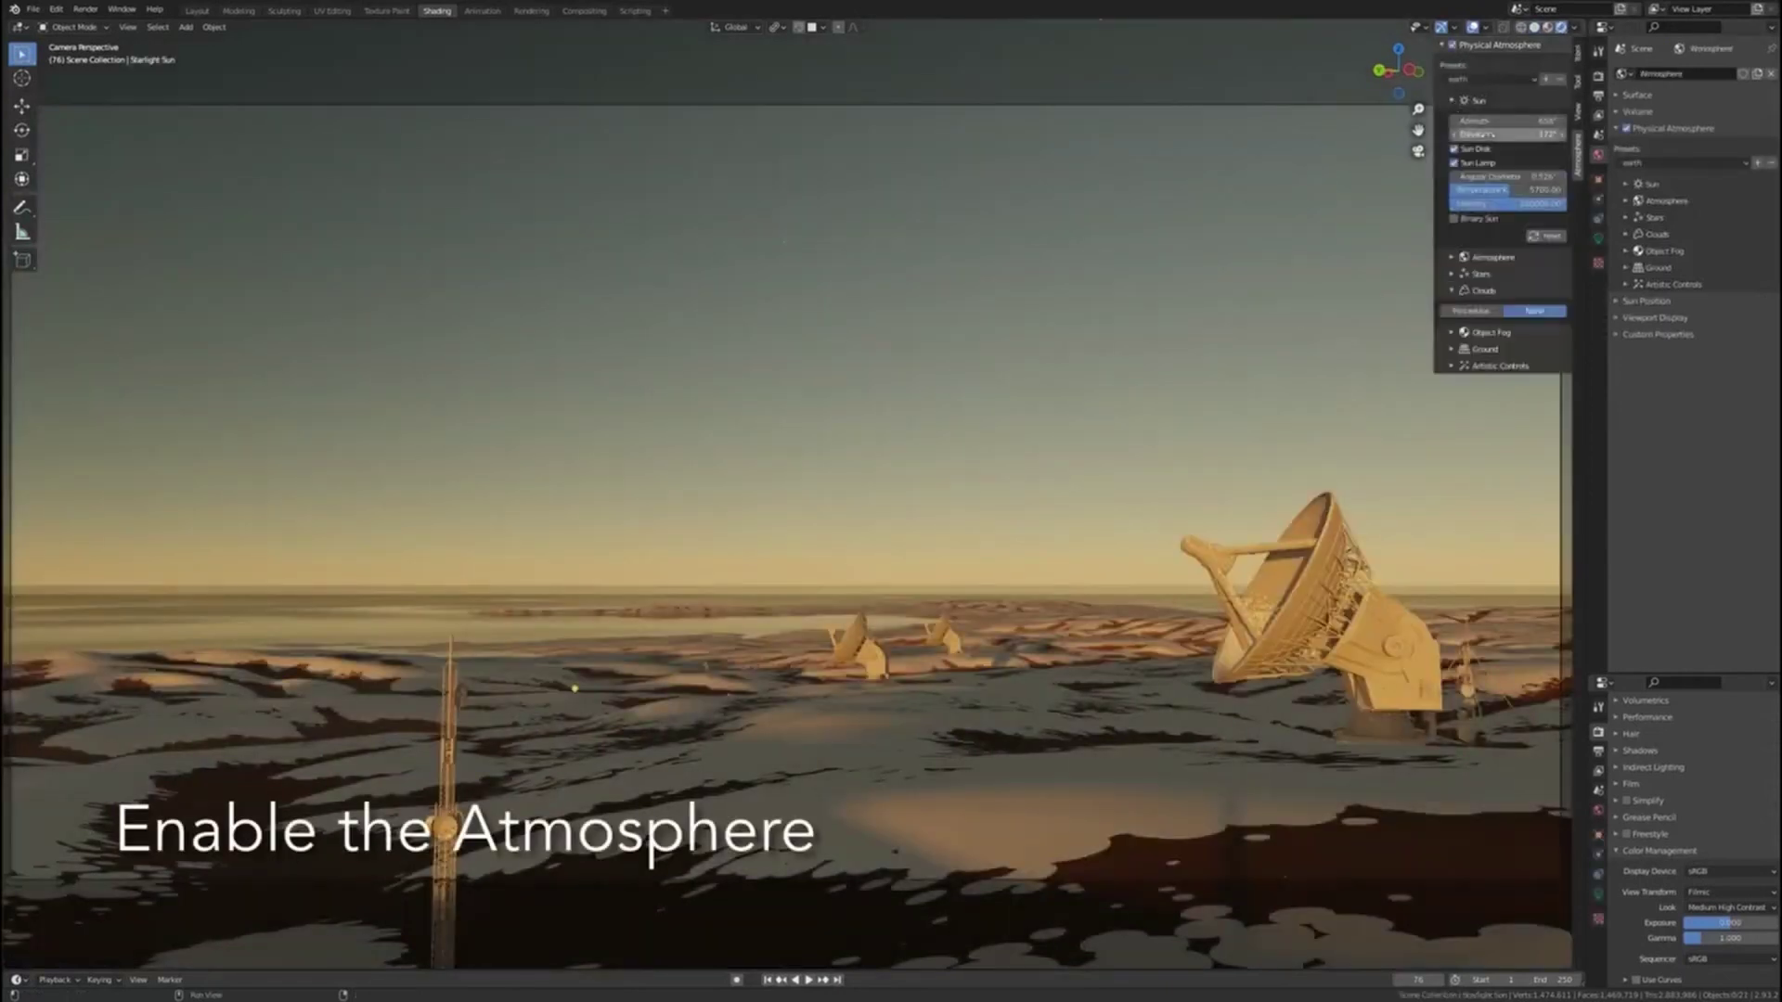
mouse_move(1508, 134)
mouse_down()
mouse_move(1483, 134)
mouse_move(1565, 134)
mouse_move(1538, 134)
mouse_up()
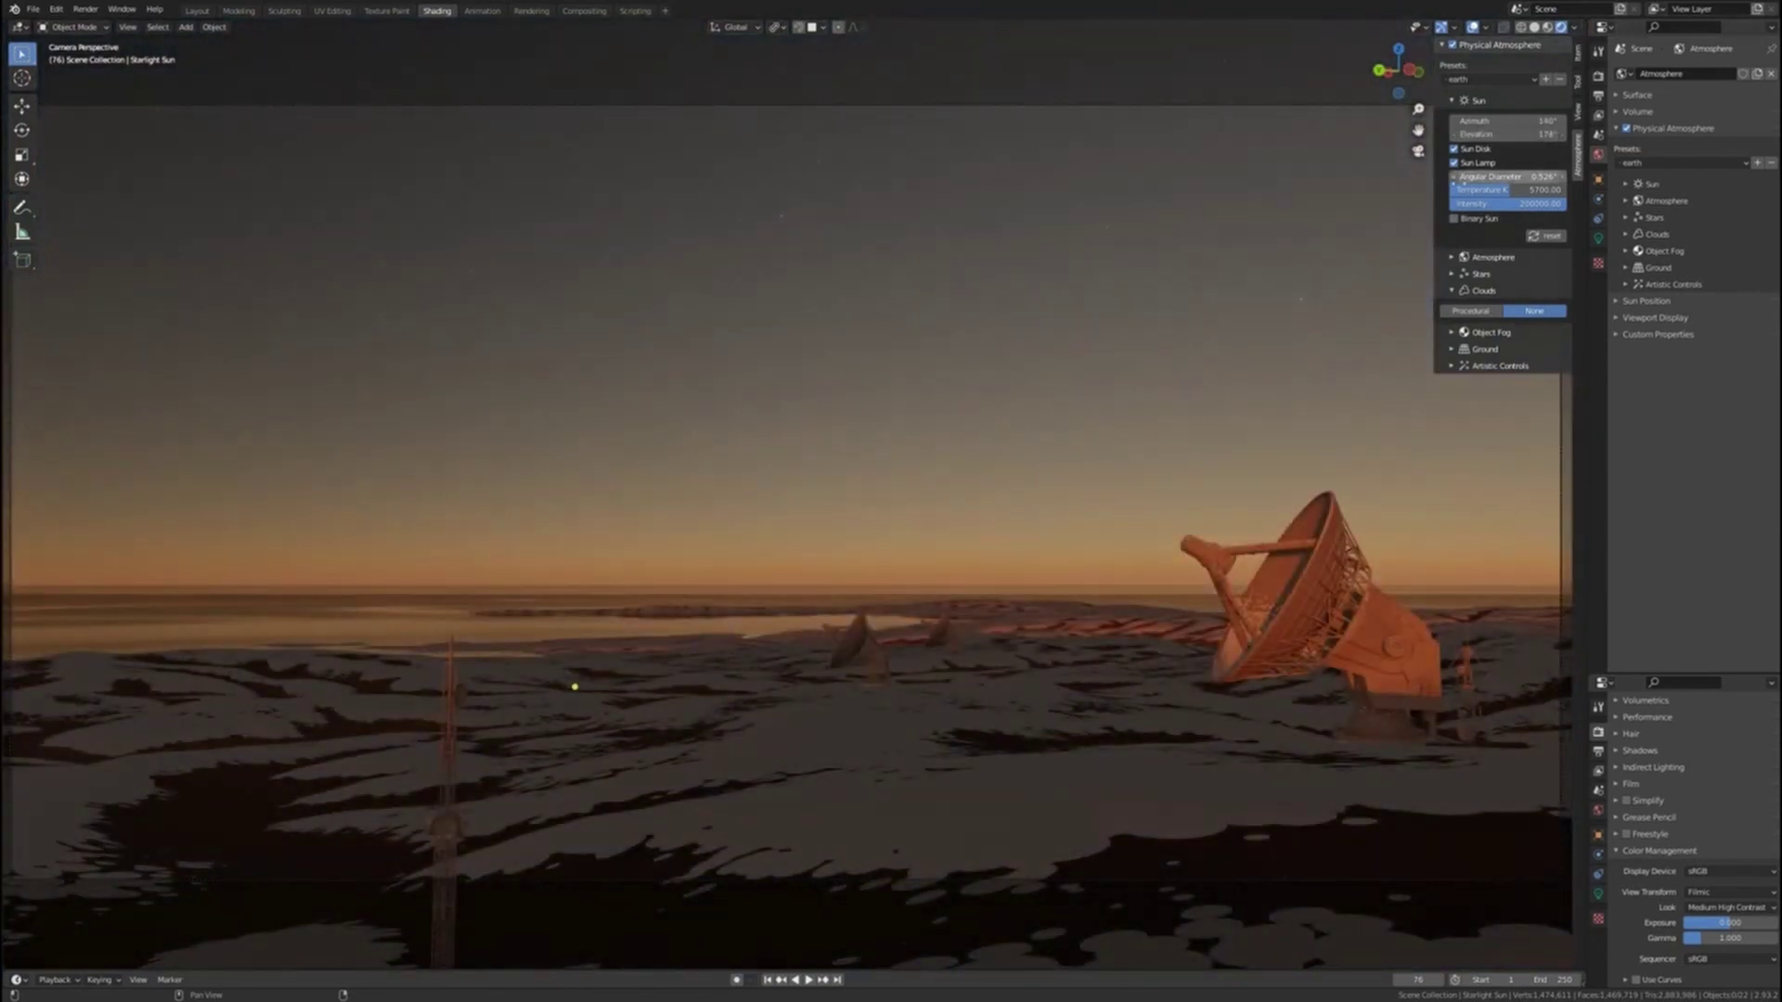
Try the binary cold atmosphere preset and switch to the hazy evening preset
click(1485, 79)
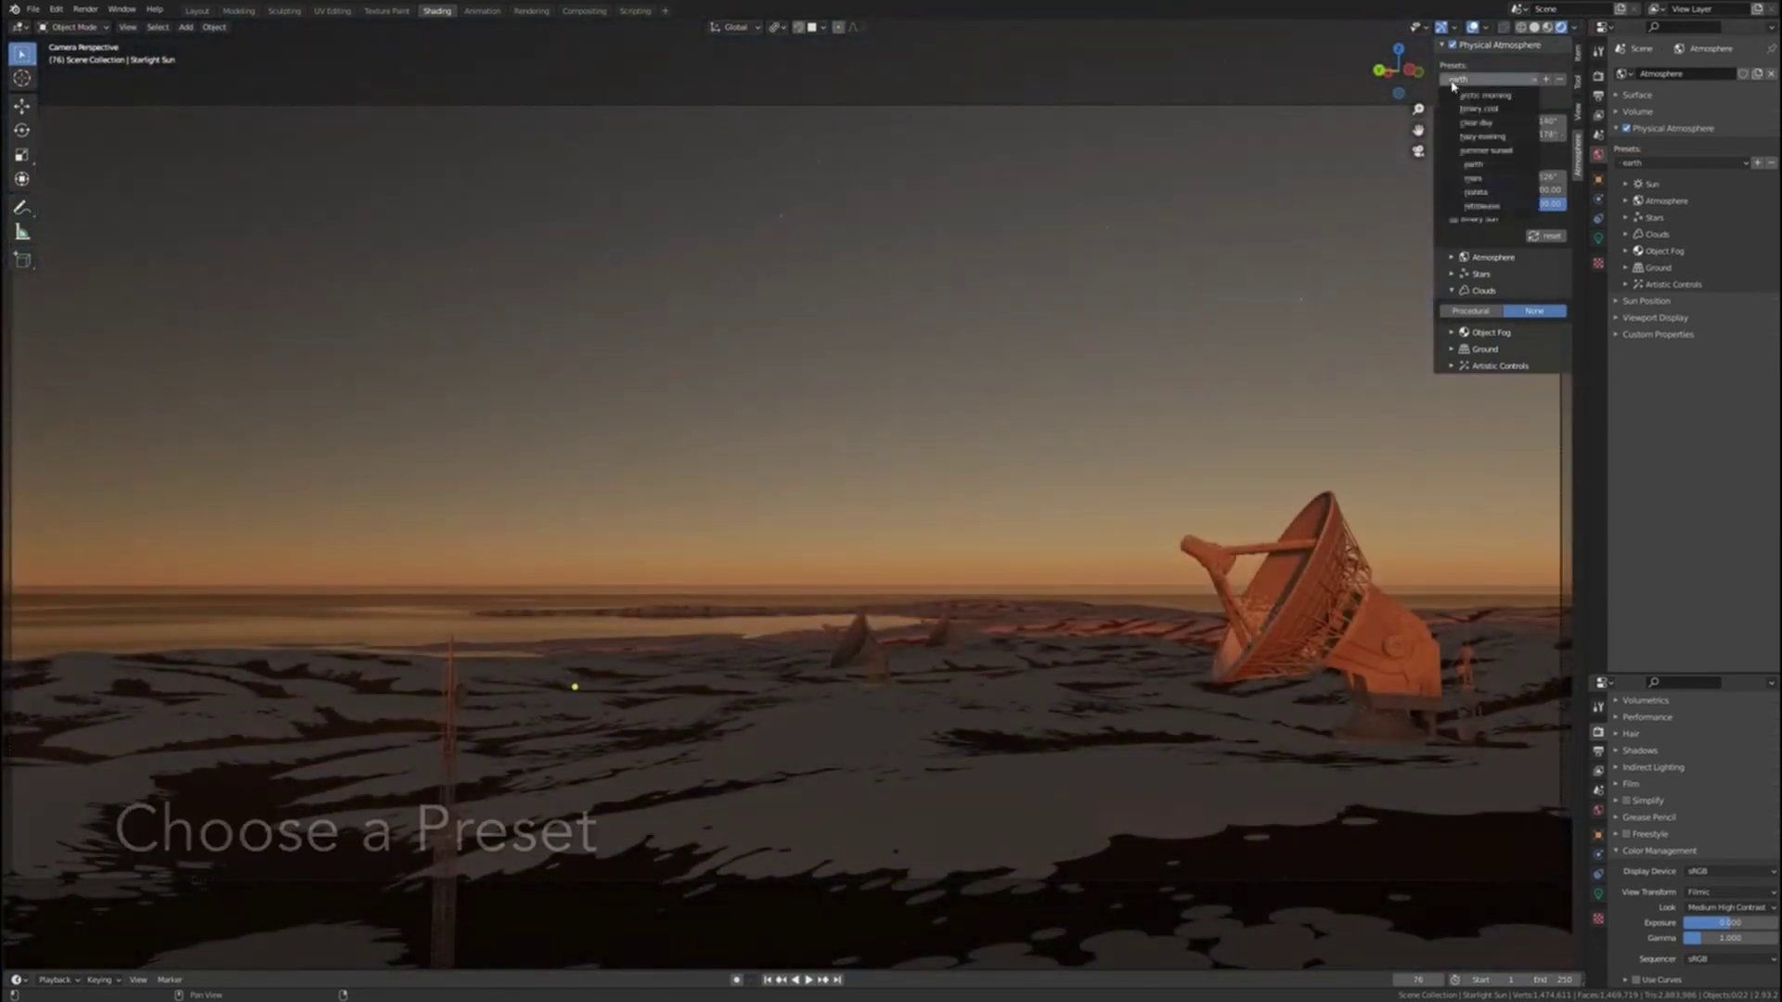
click(1489, 109)
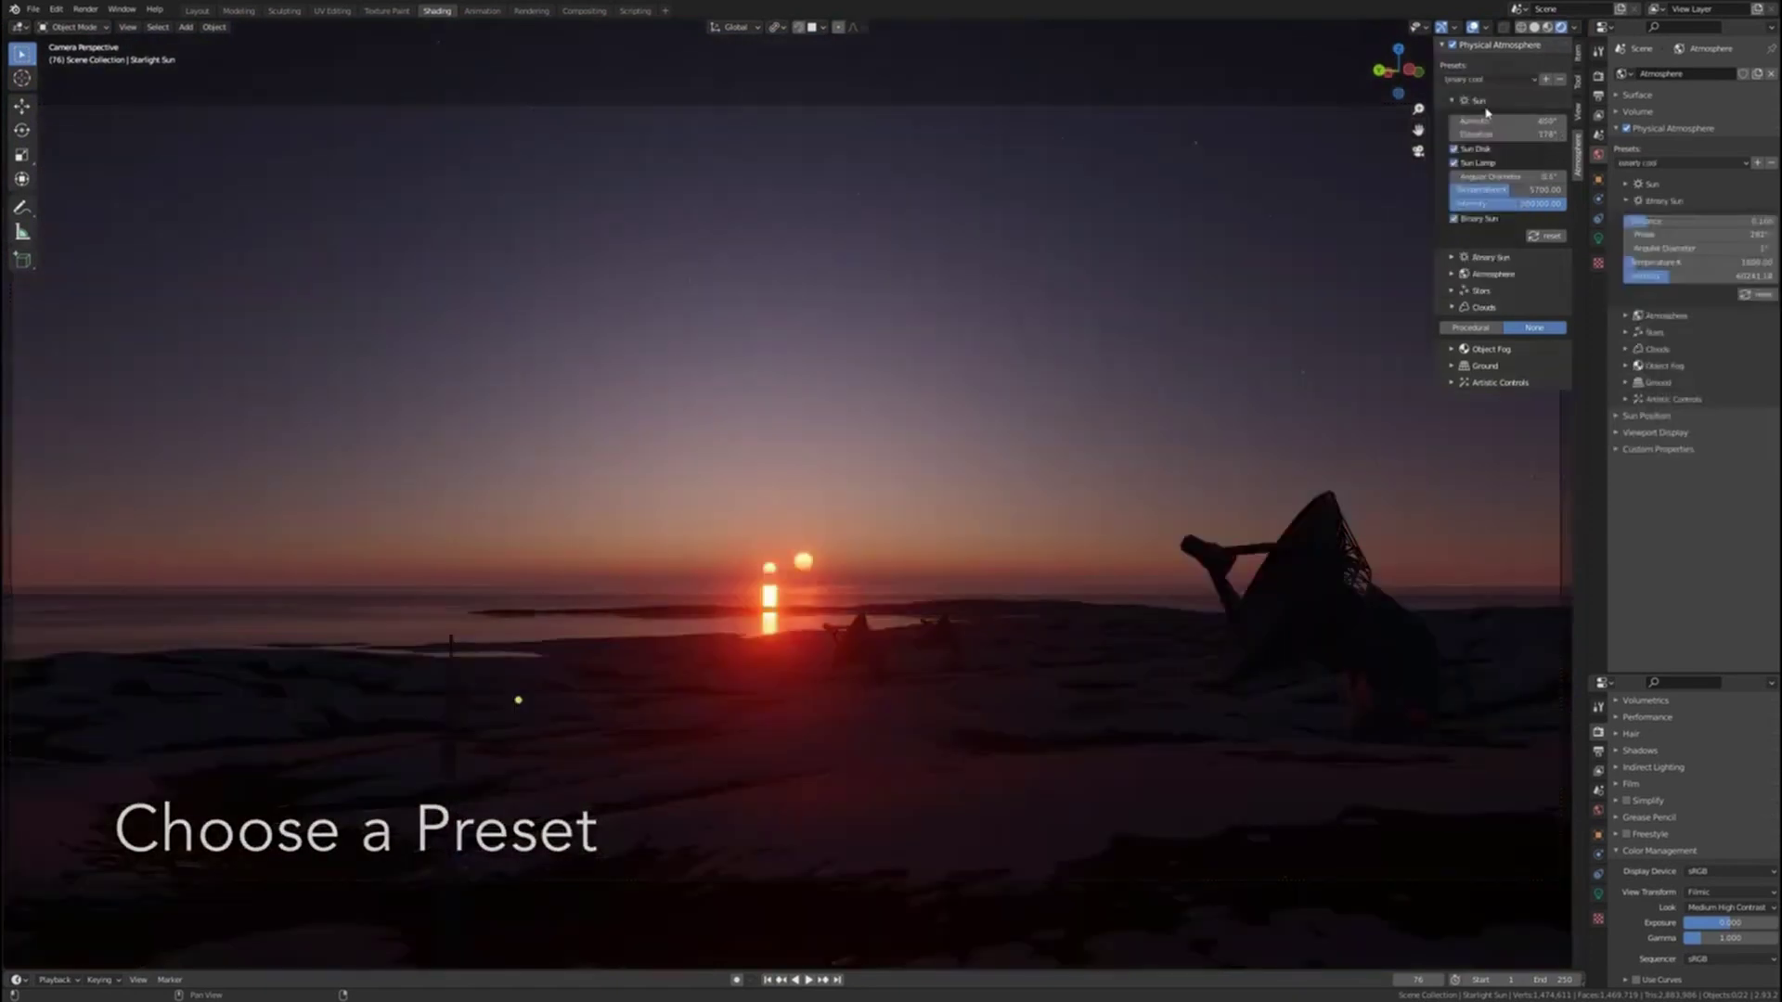
click(1463, 81)
click(1485, 137)
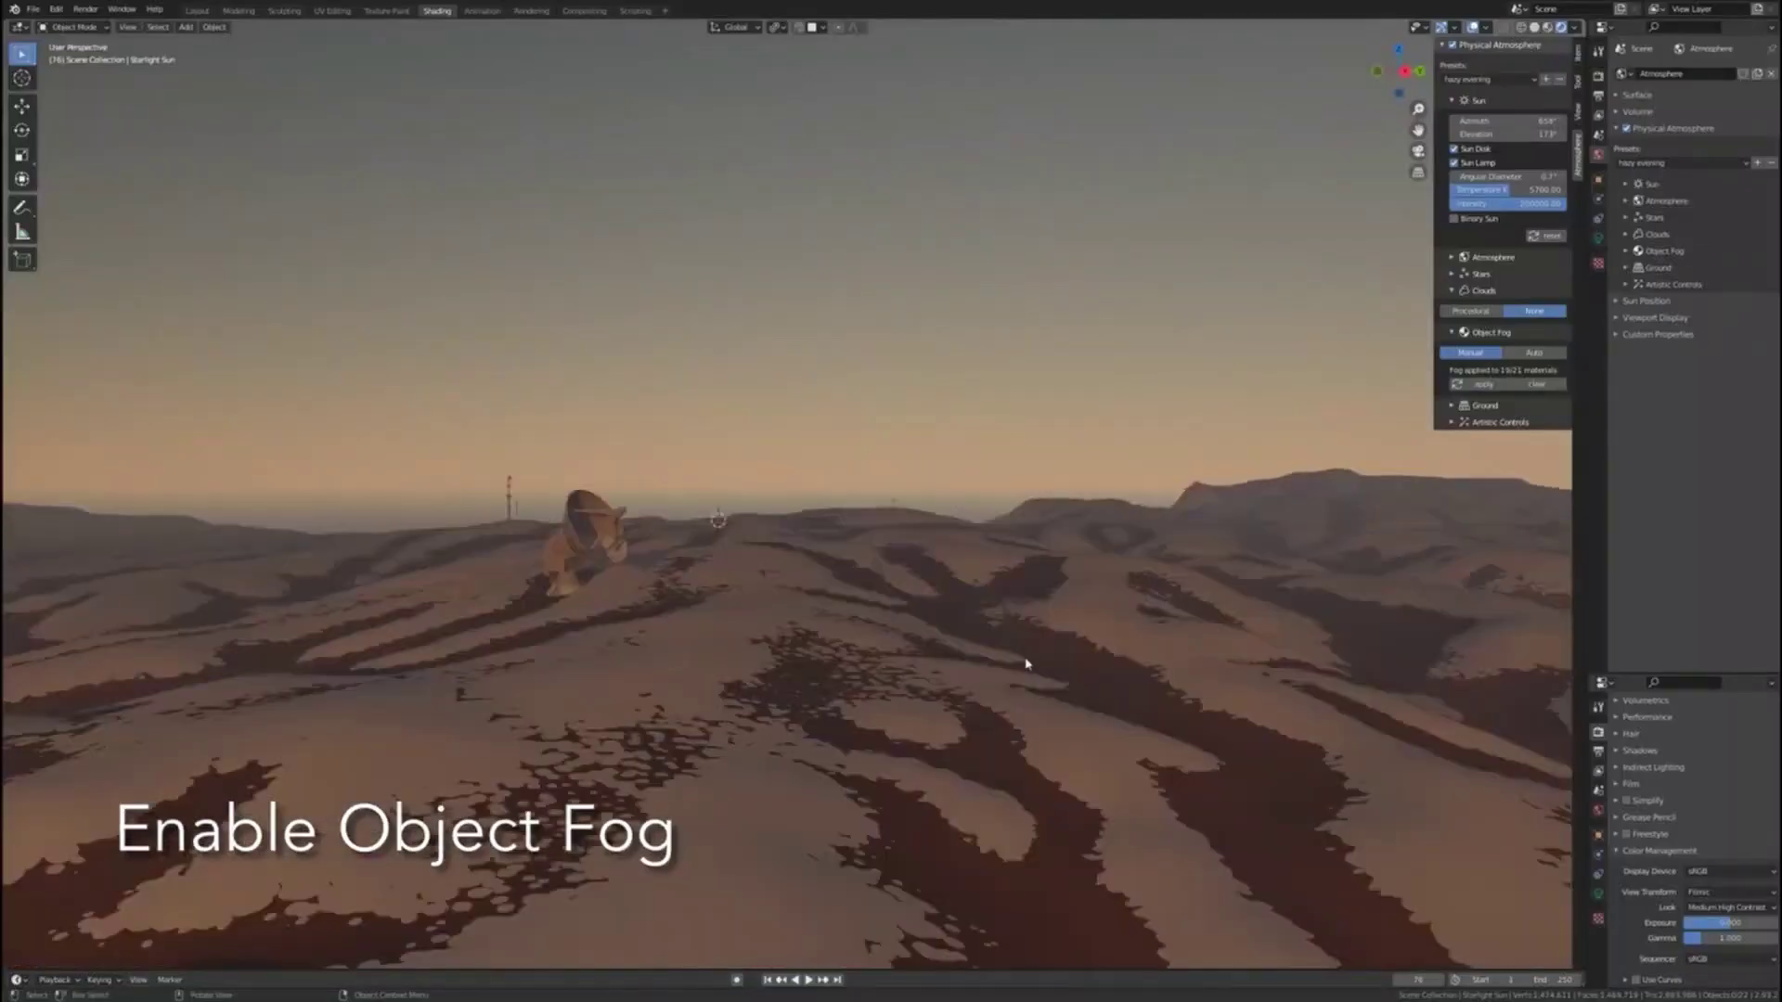
Apply the summer sunset preset and change the sun's elevation so that it drops below the horizon
middle_drag(1028, 664, 1173, 637)
scroll(1111, 629, down, 7)
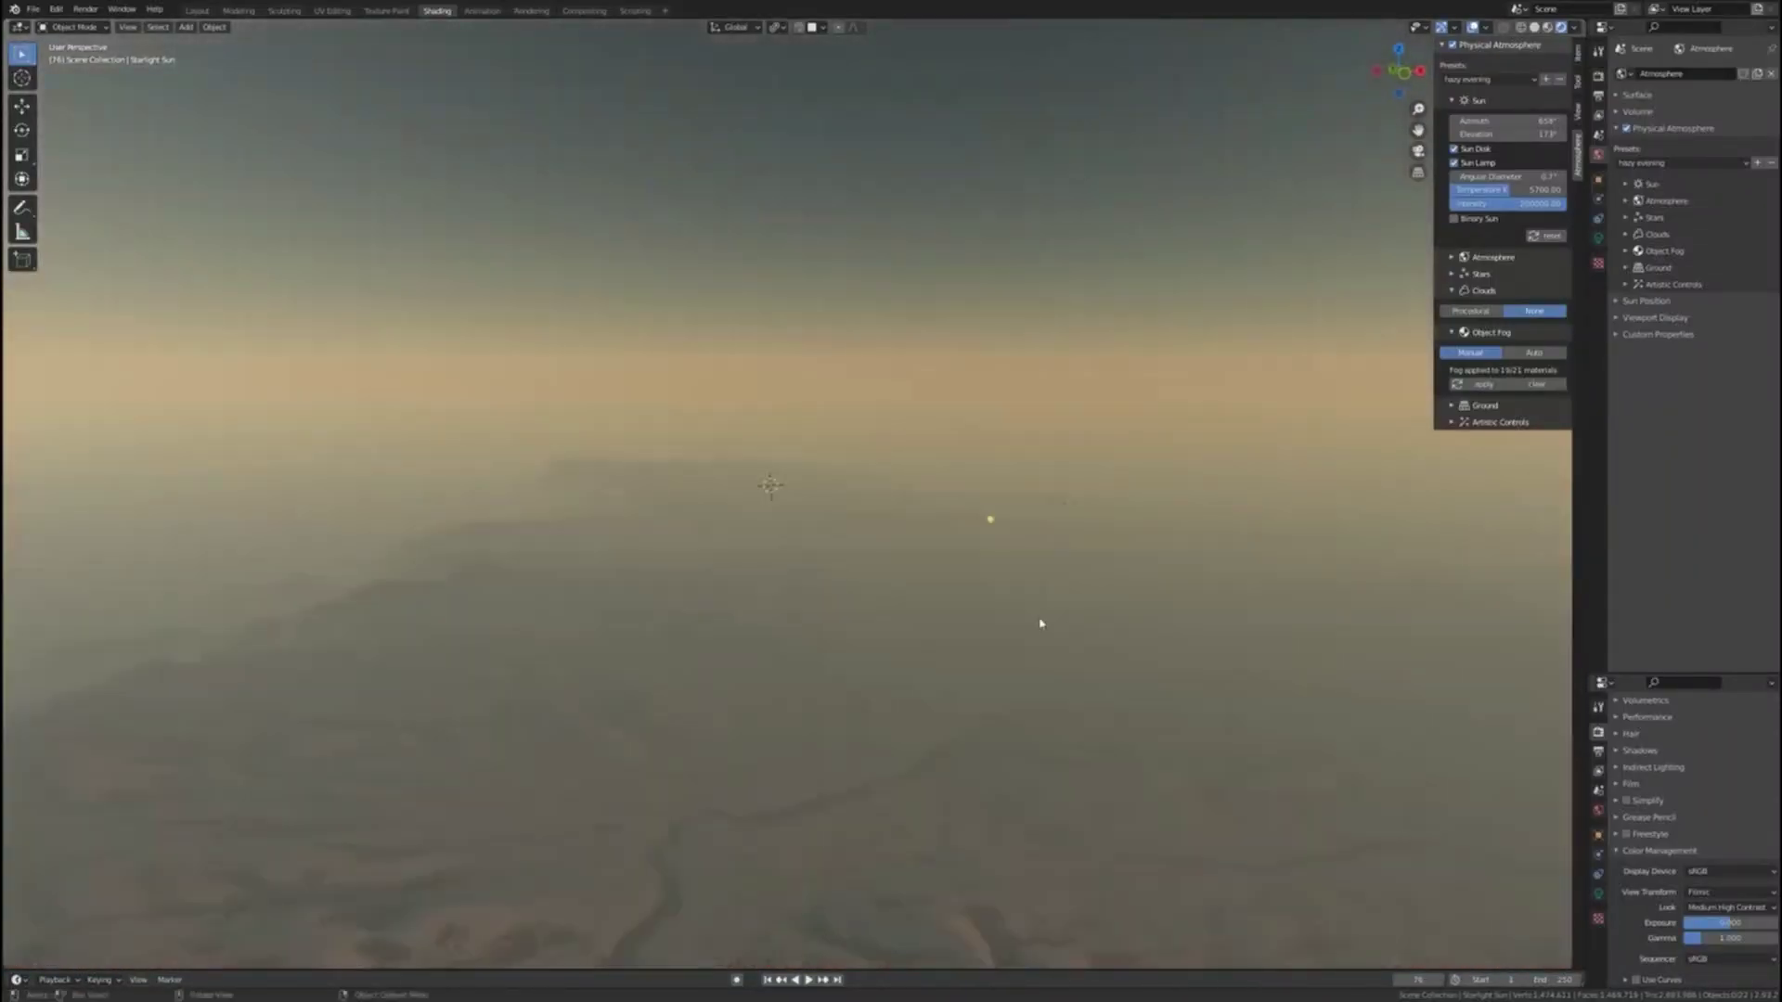
middle_drag(1042, 621, 1248, 619)
scroll(1095, 623, up, 6)
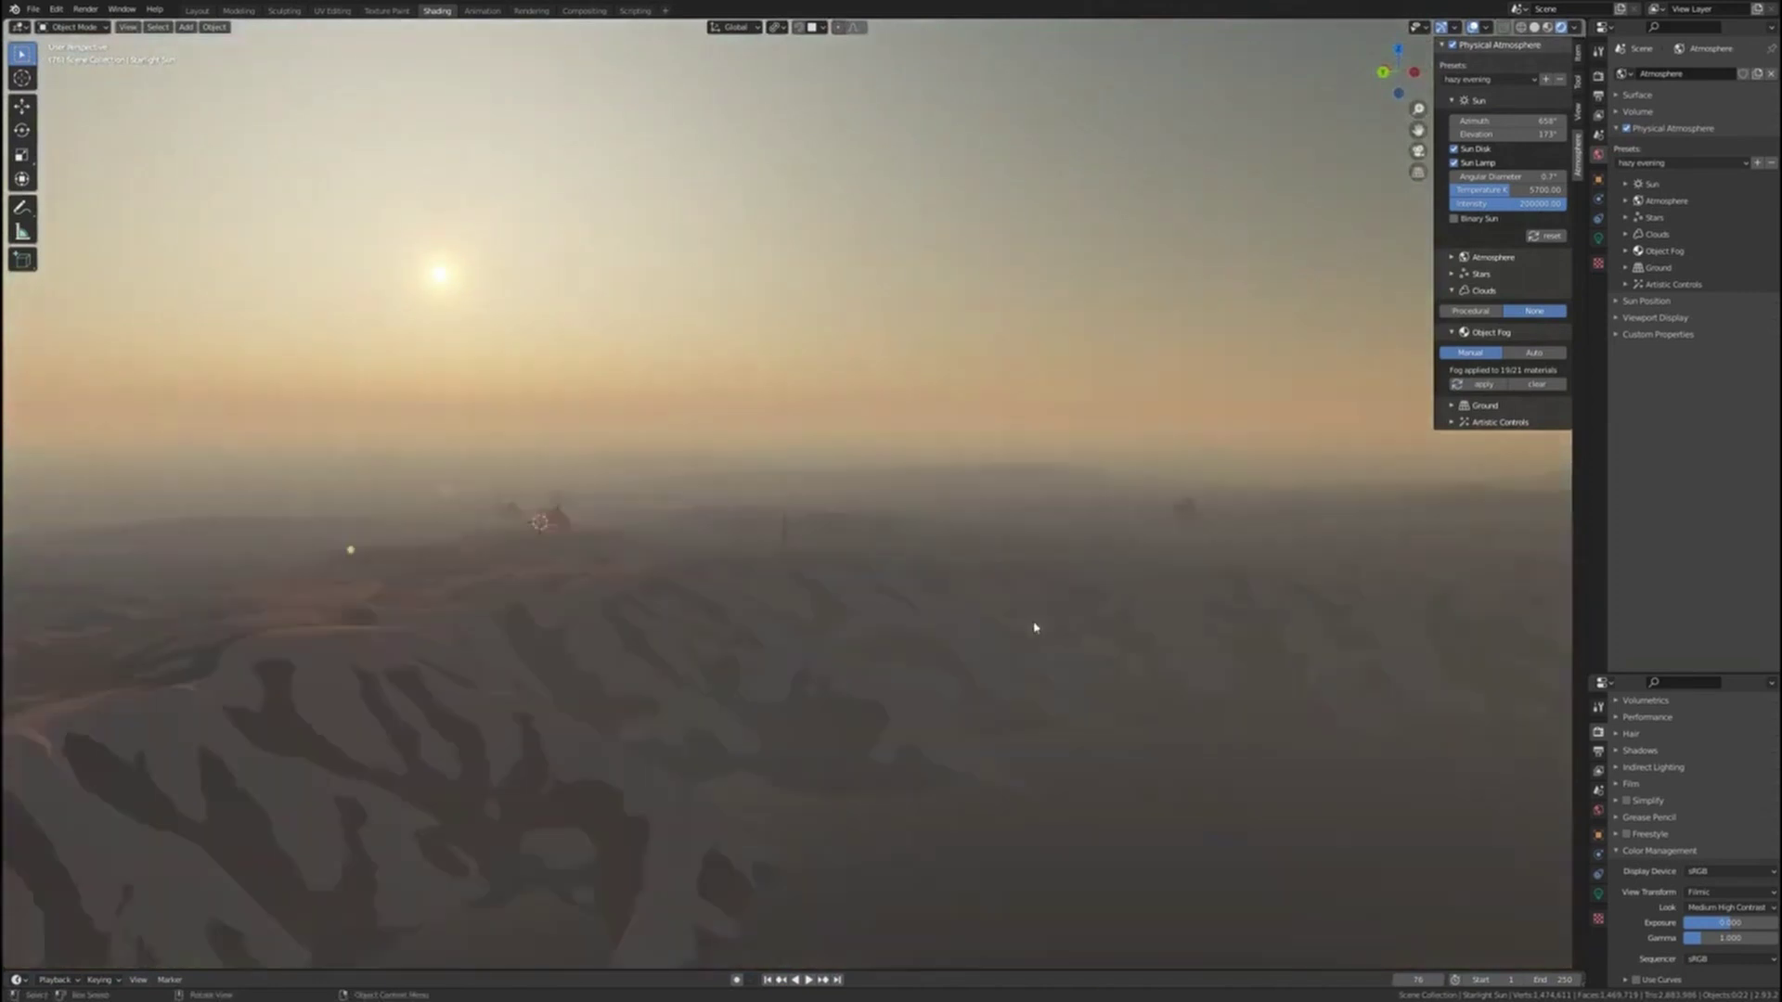
middle_drag(682, 571, 1048, 580)
click(1482, 81)
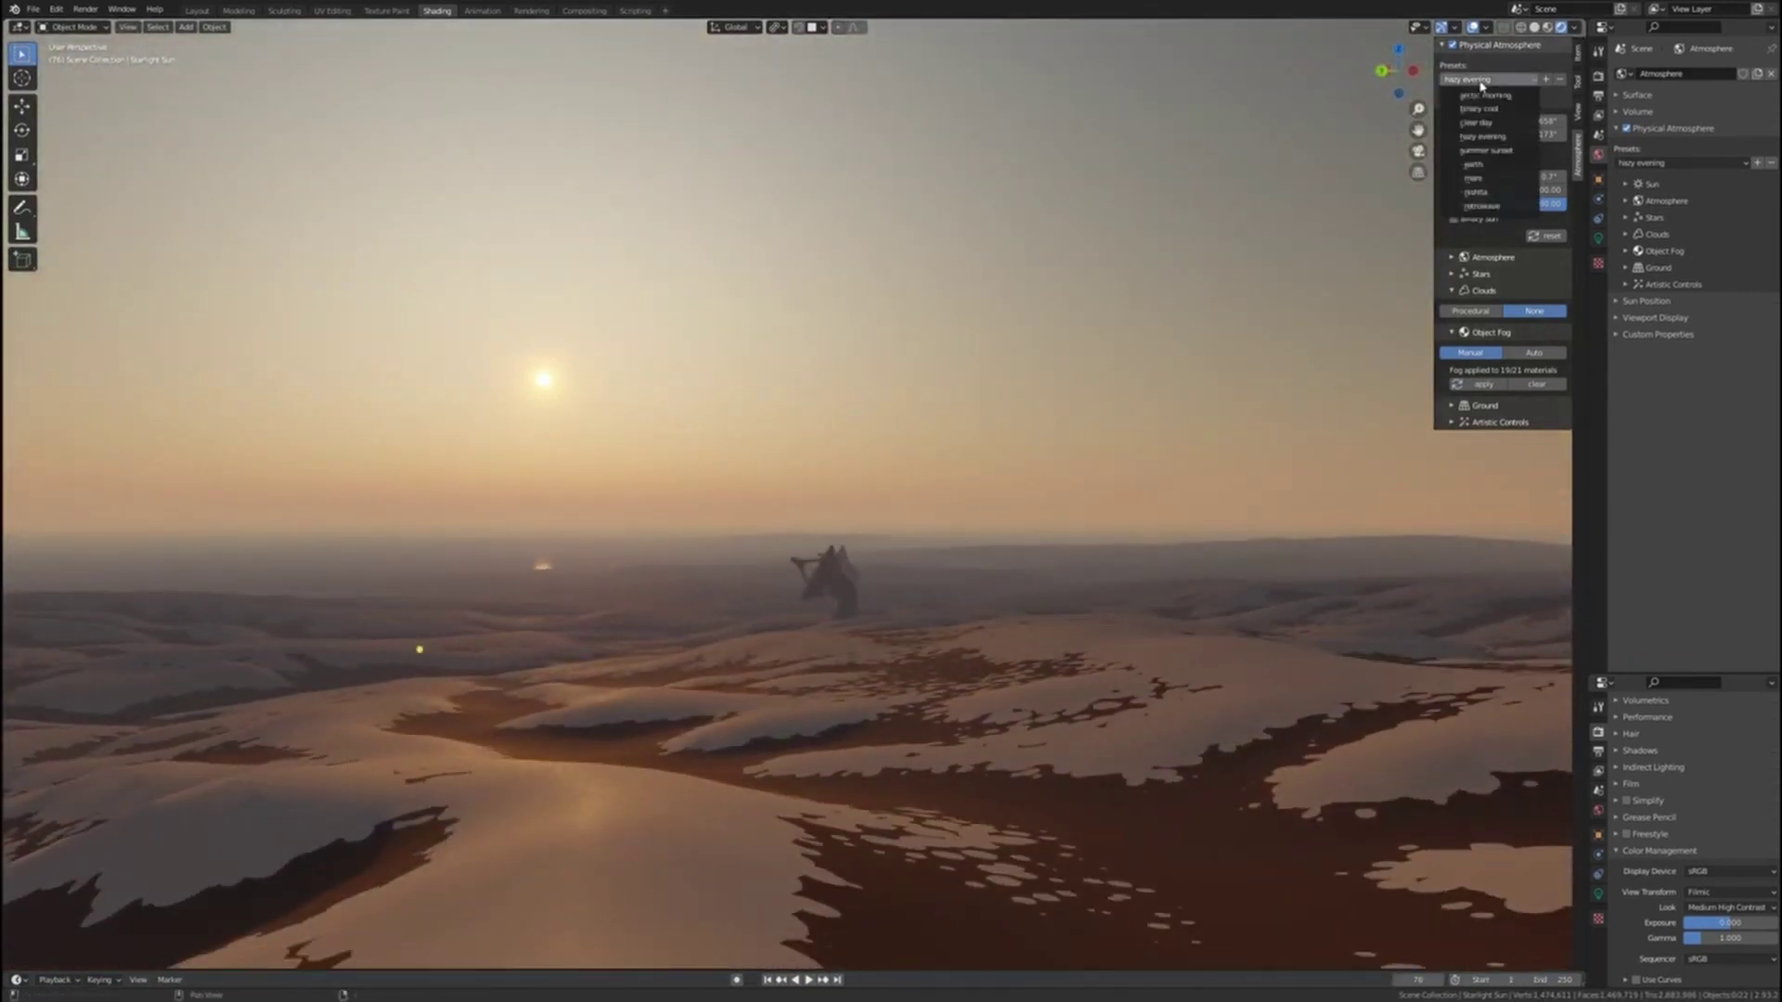
click(1486, 151)
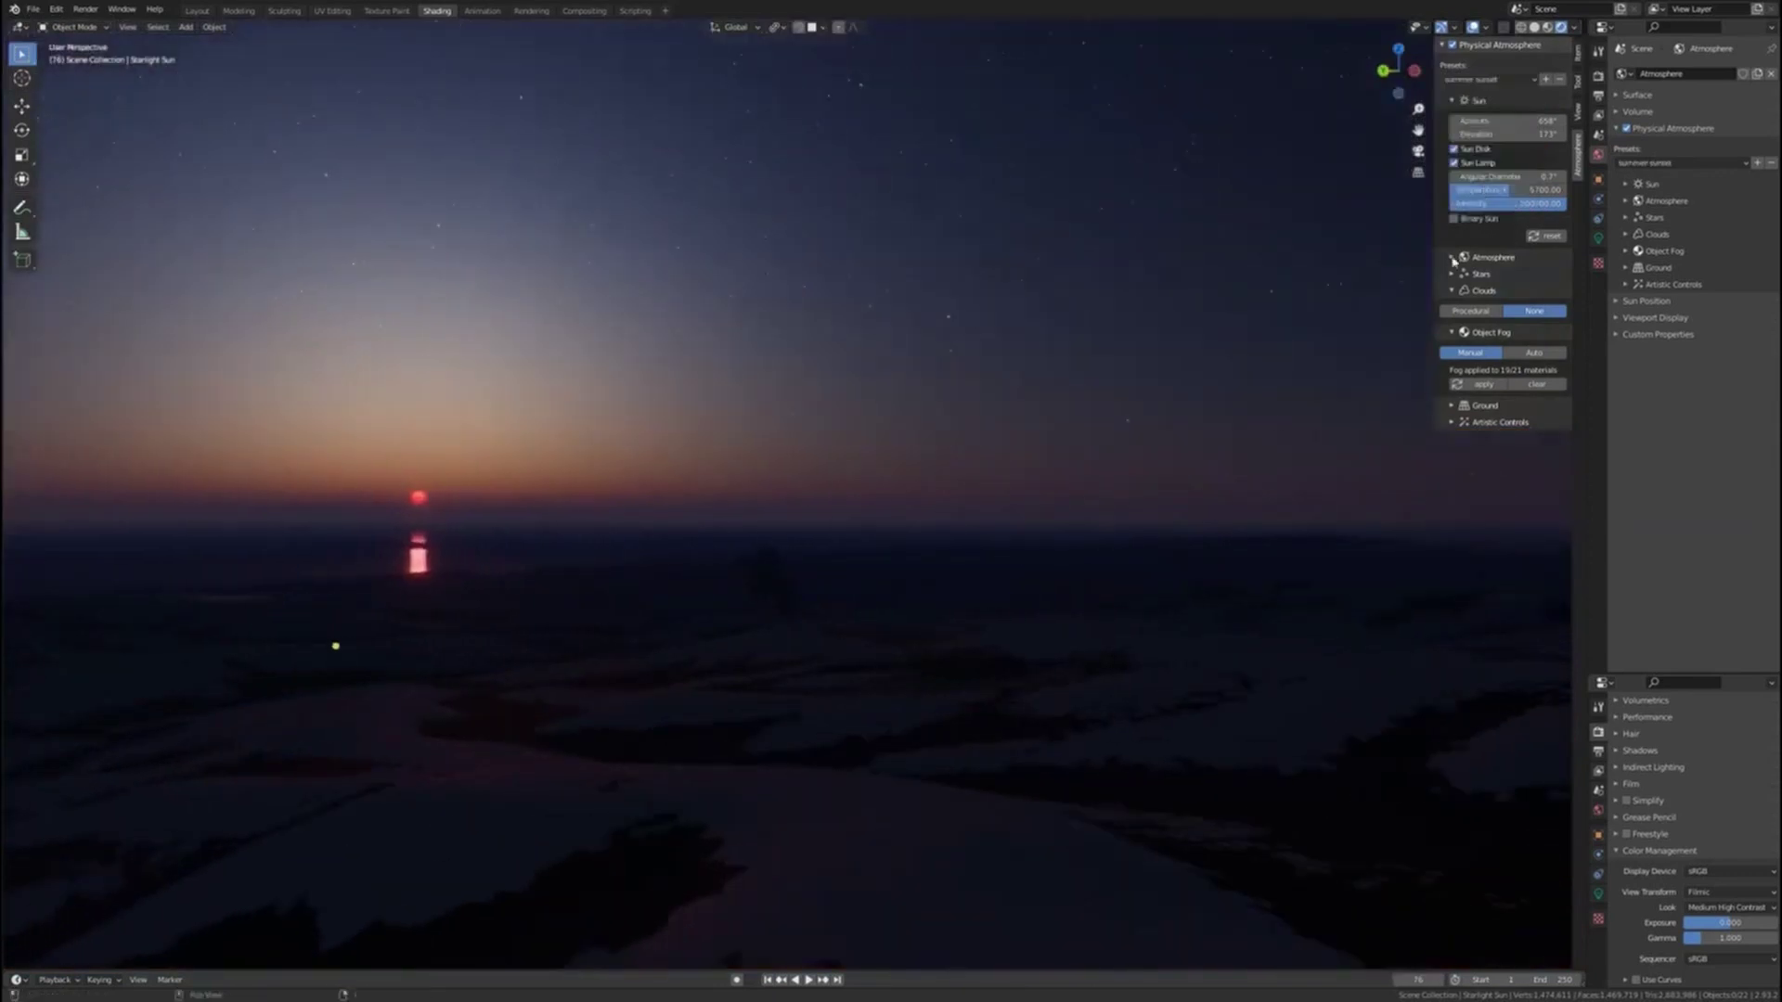
drag(1508, 135, 1474, 134)
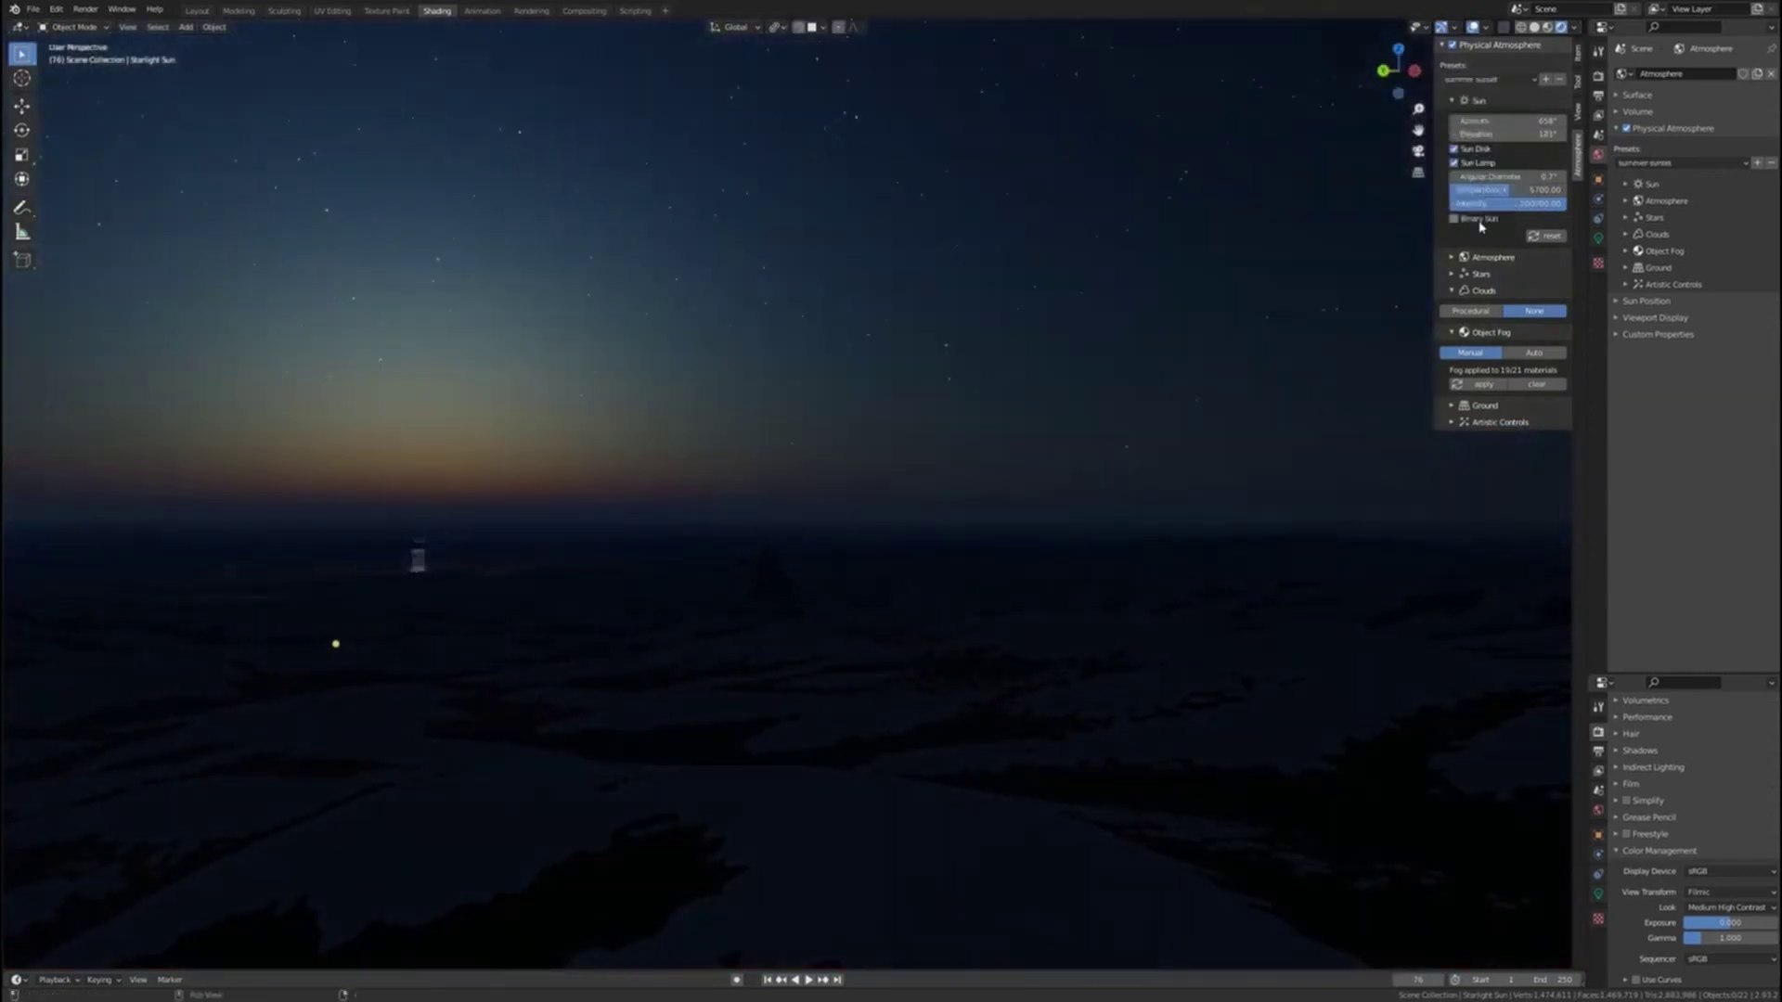
Make the atmosphere's colour more neutral in the world settings and raise the sun above the horizon with its elevation
click(1451, 258)
click(1446, 51)
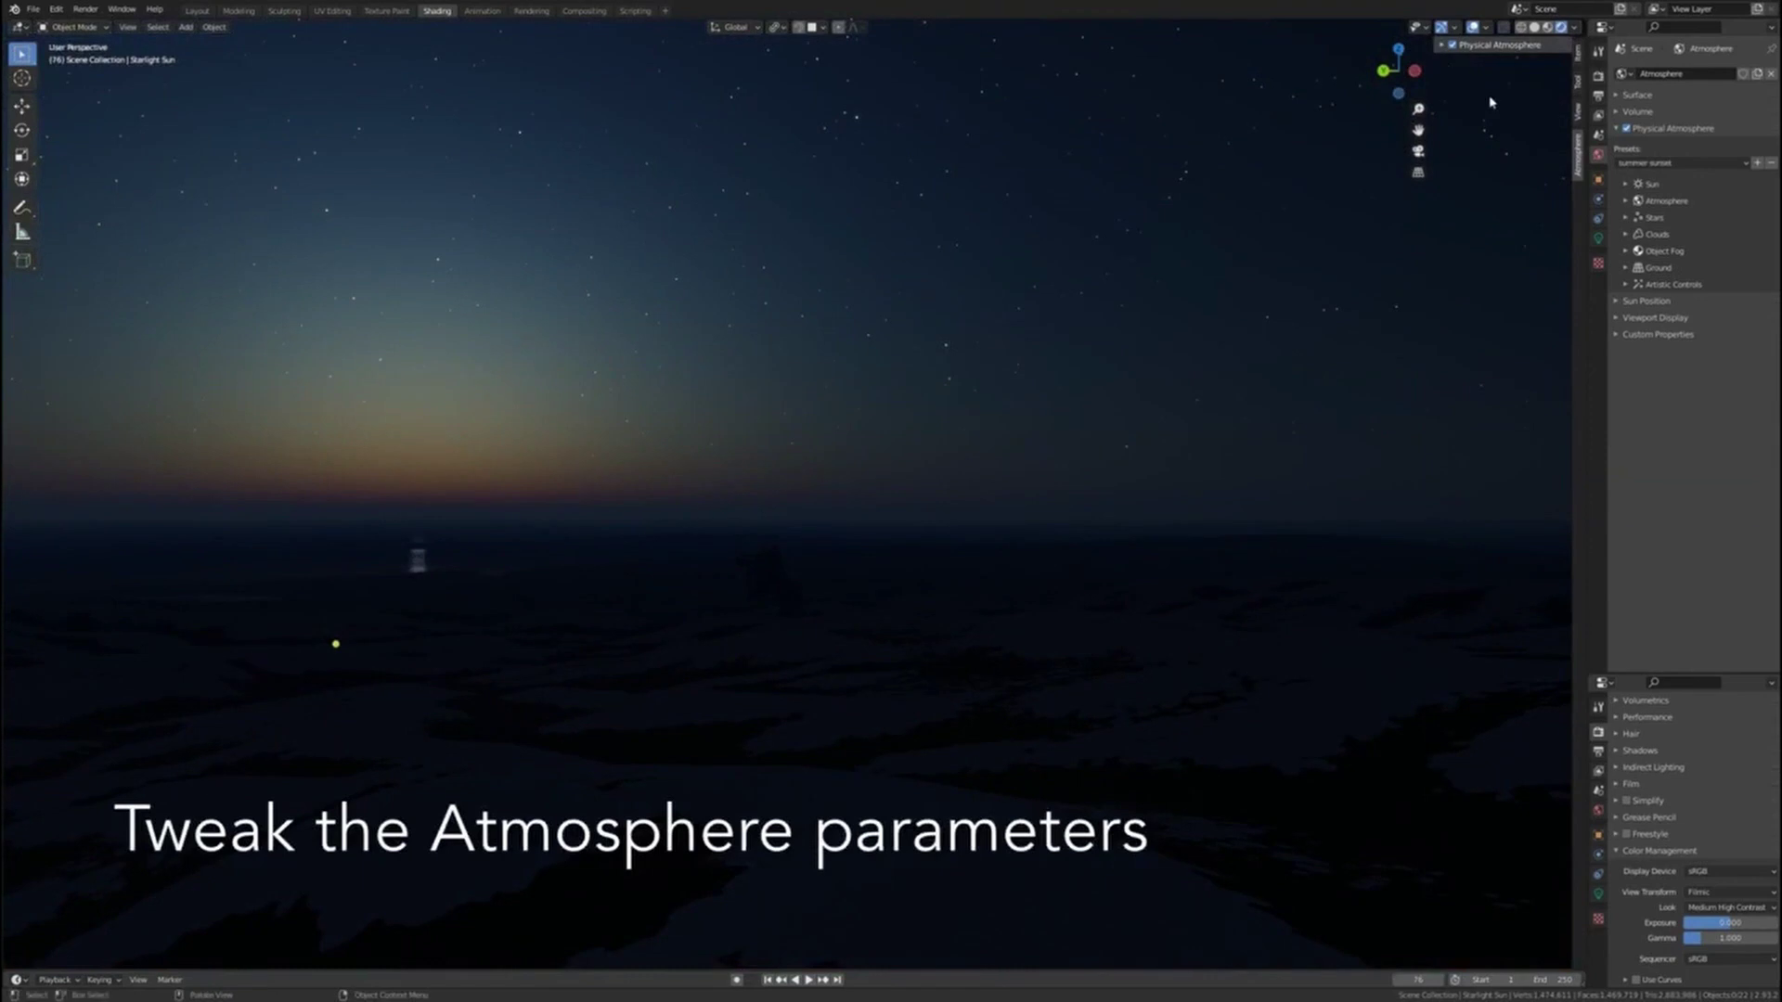
click(1625, 202)
click(1715, 294)
click(1708, 141)
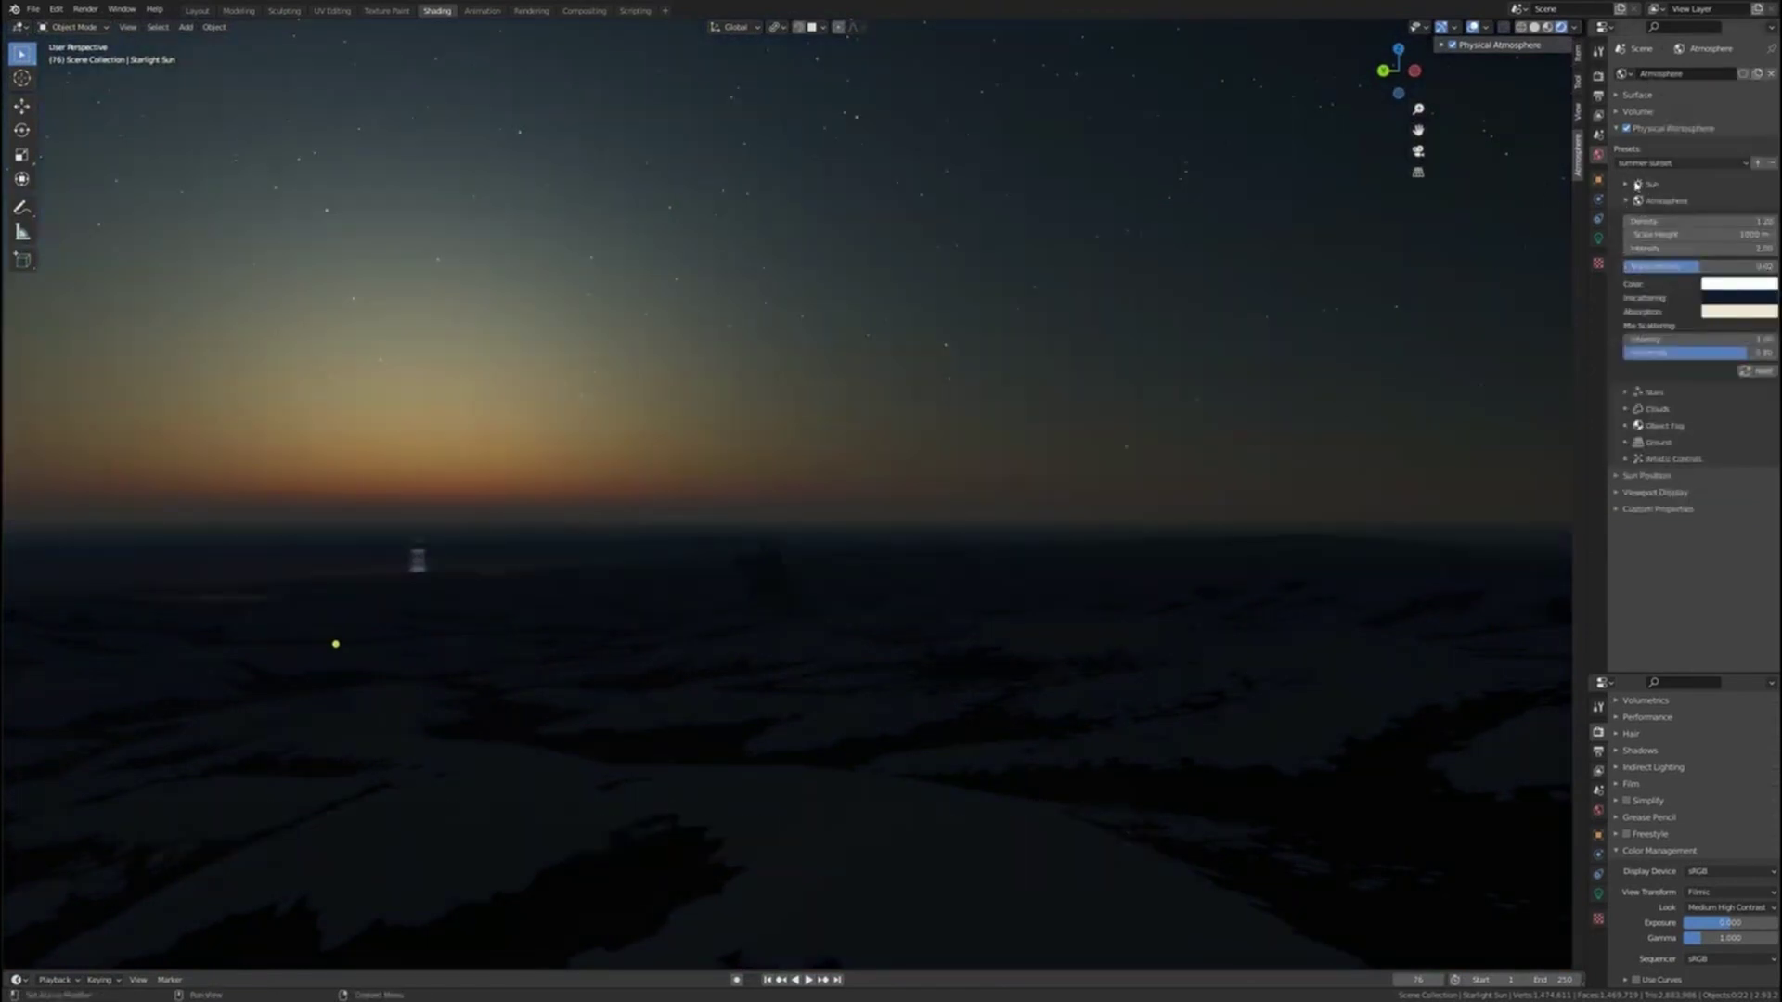
click(1637, 185)
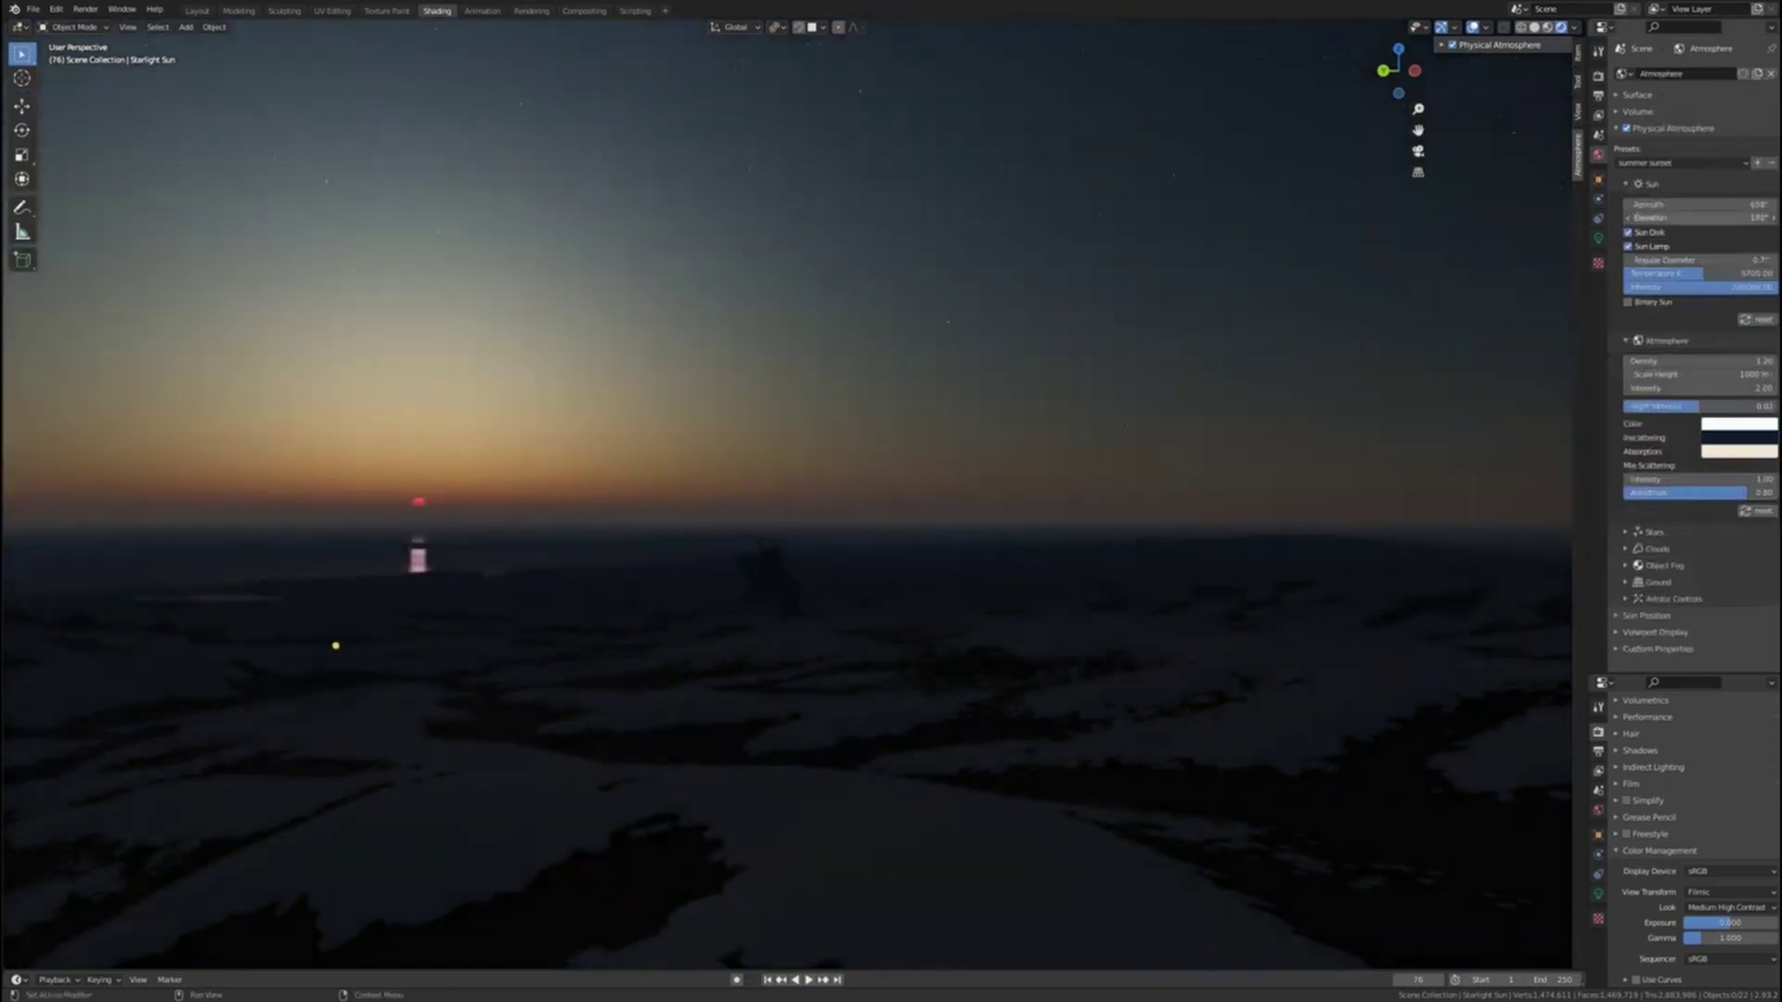
drag(1701, 218, 1674, 218)
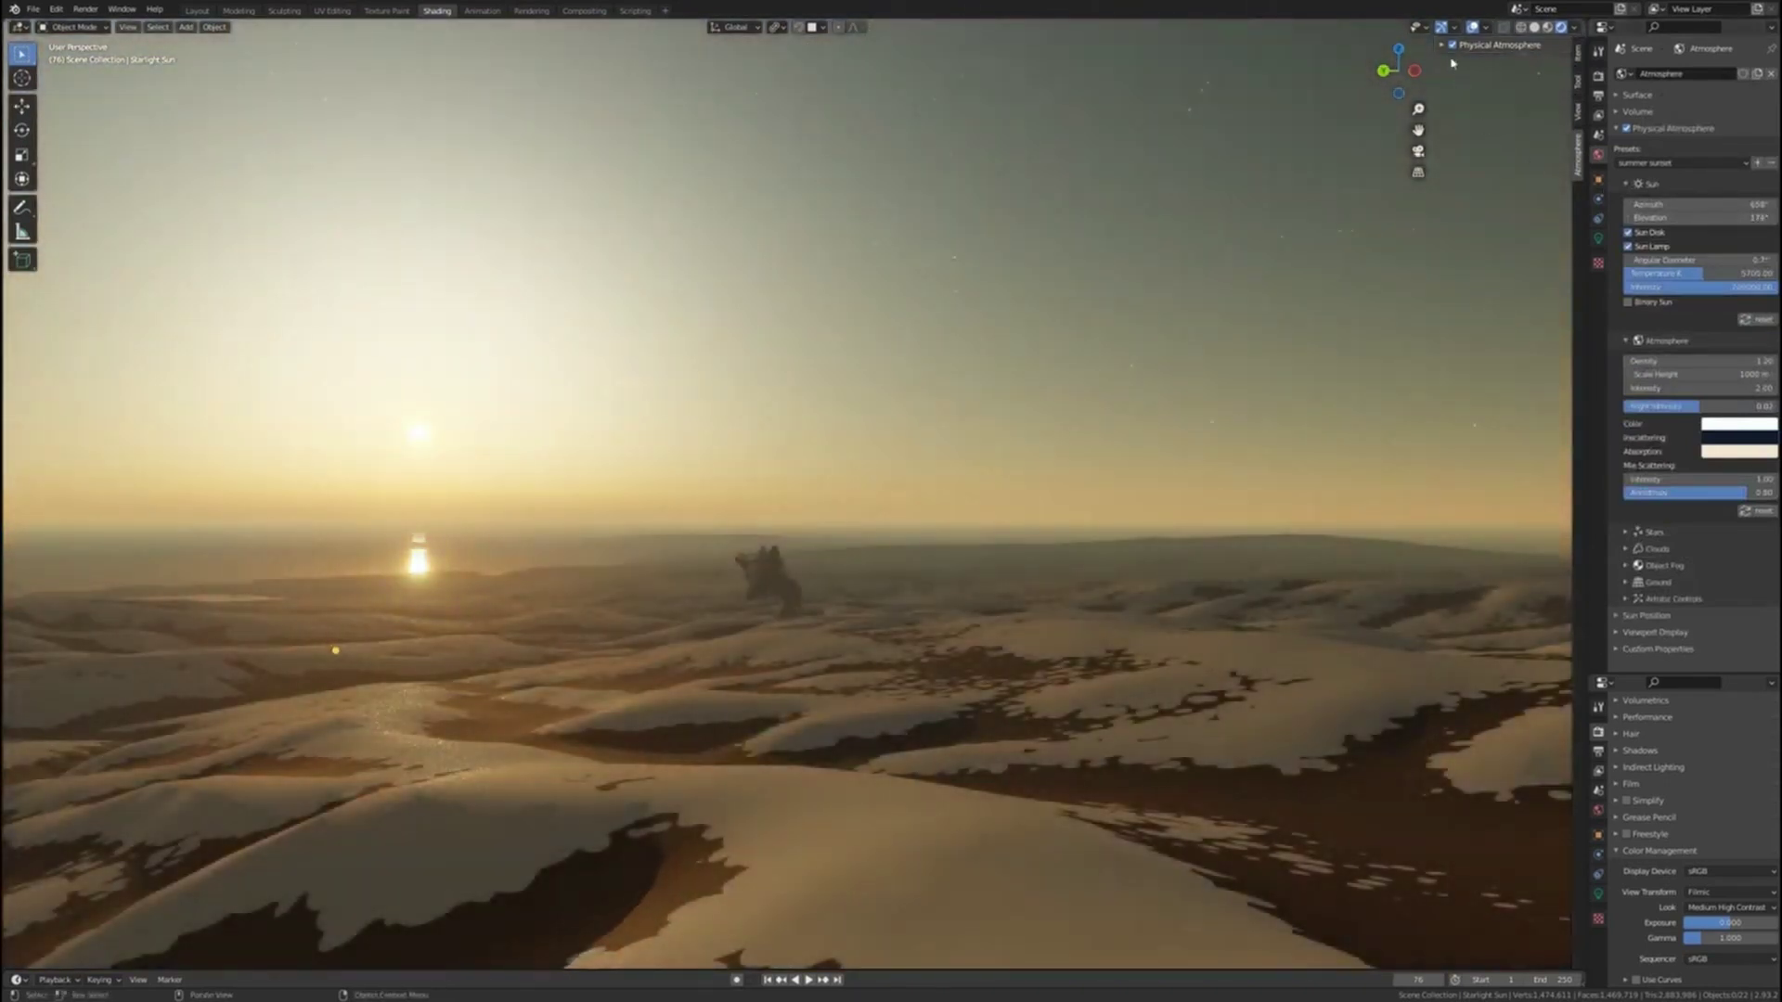
Apply the binary cold preset and set the colour management exposure to 1.8
click(1653, 164)
click(1659, 194)
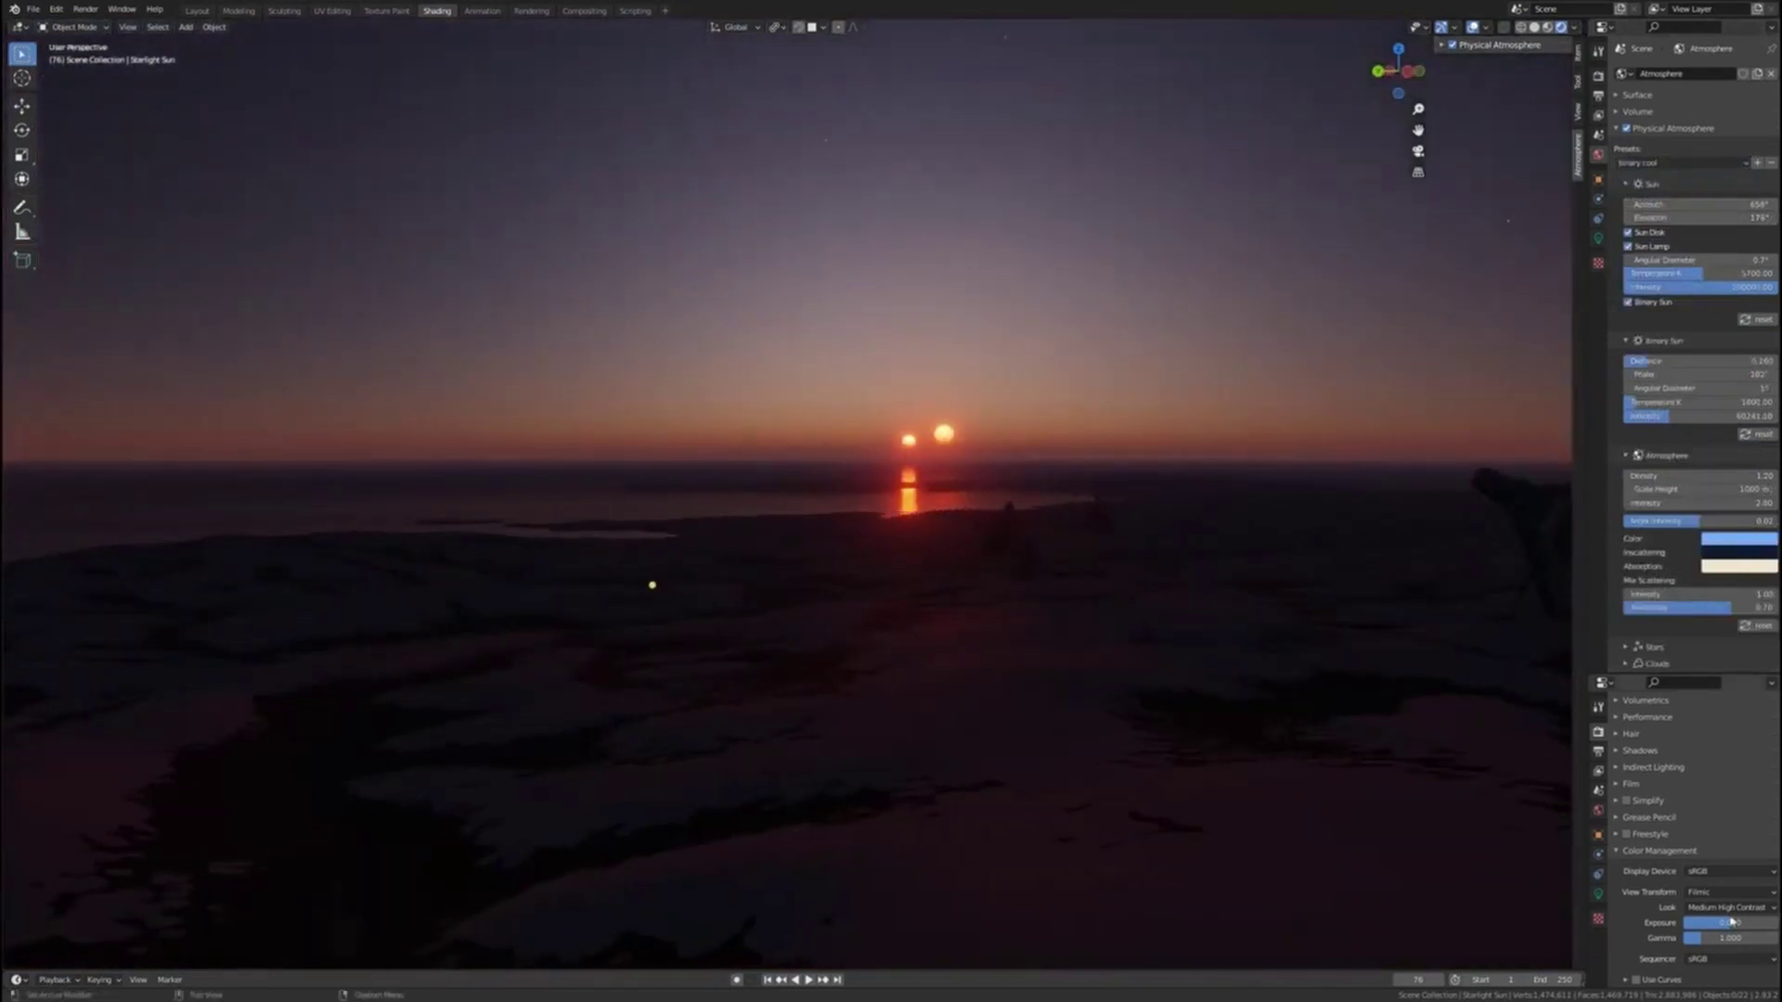
text(1.8)
key(Return)
middle_drag(1030, 594, 1086, 589)
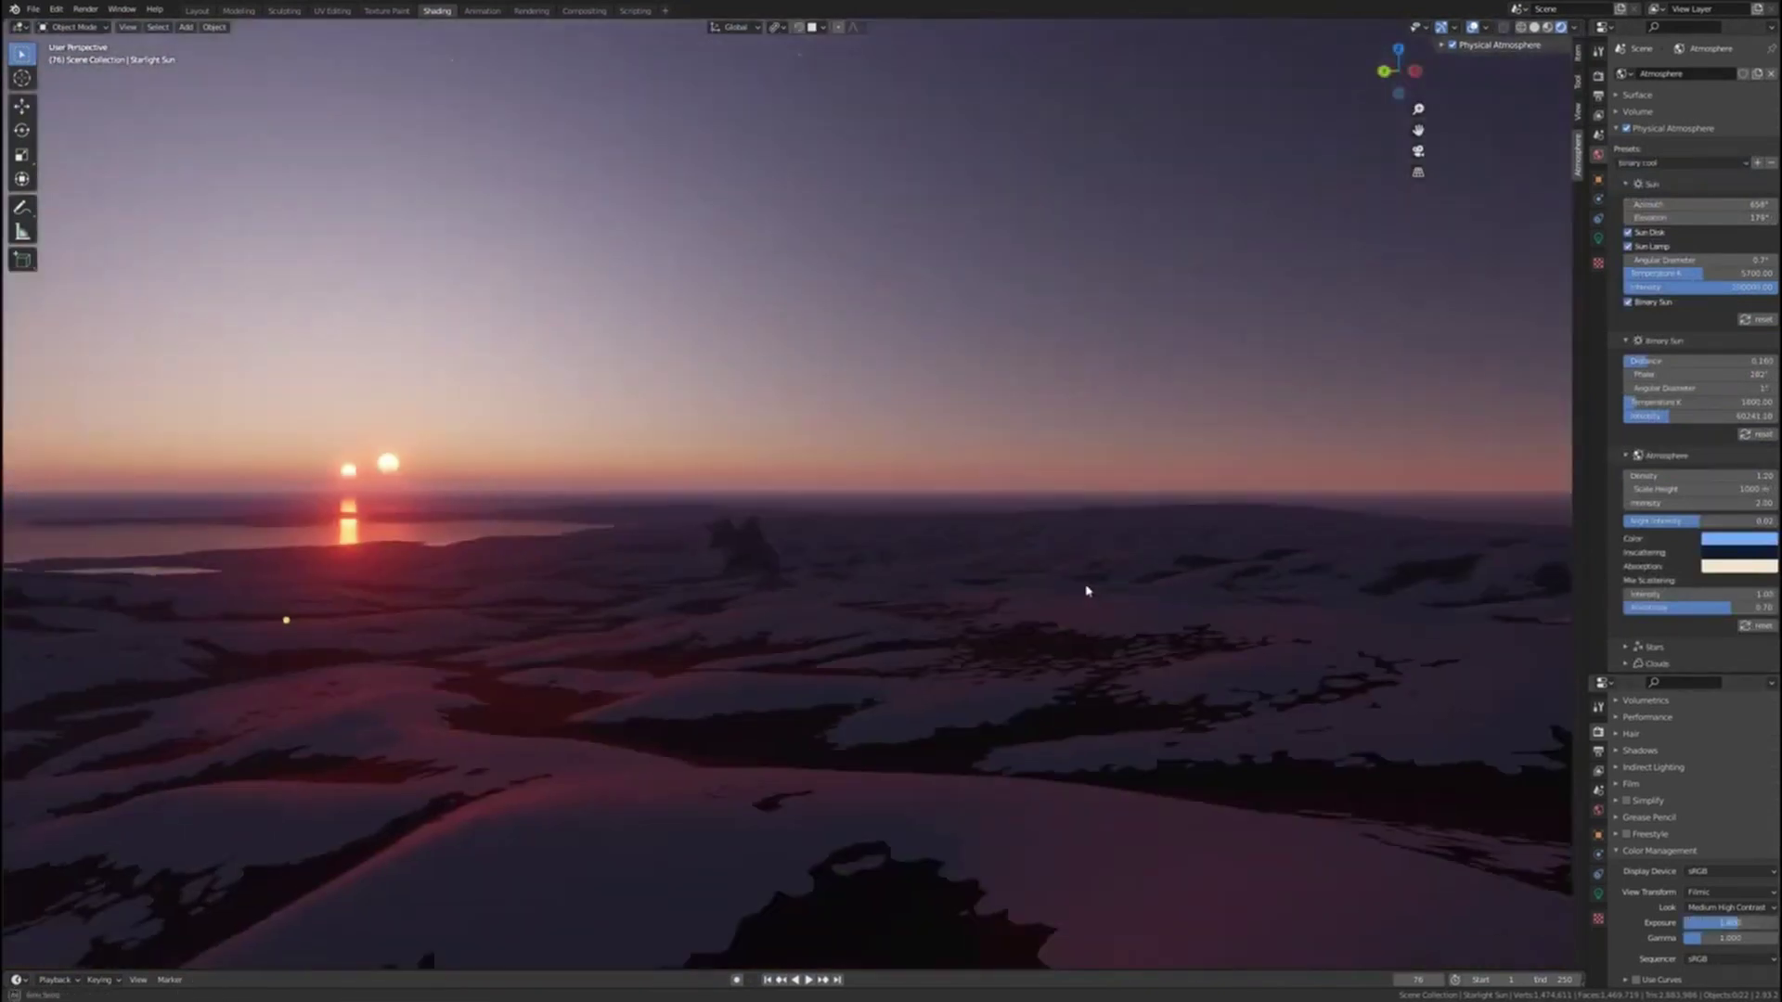
Change the sun's elevation to about 162° for full daylight and set the colour management exposure to 0
drag(1700, 218, 1706, 218)
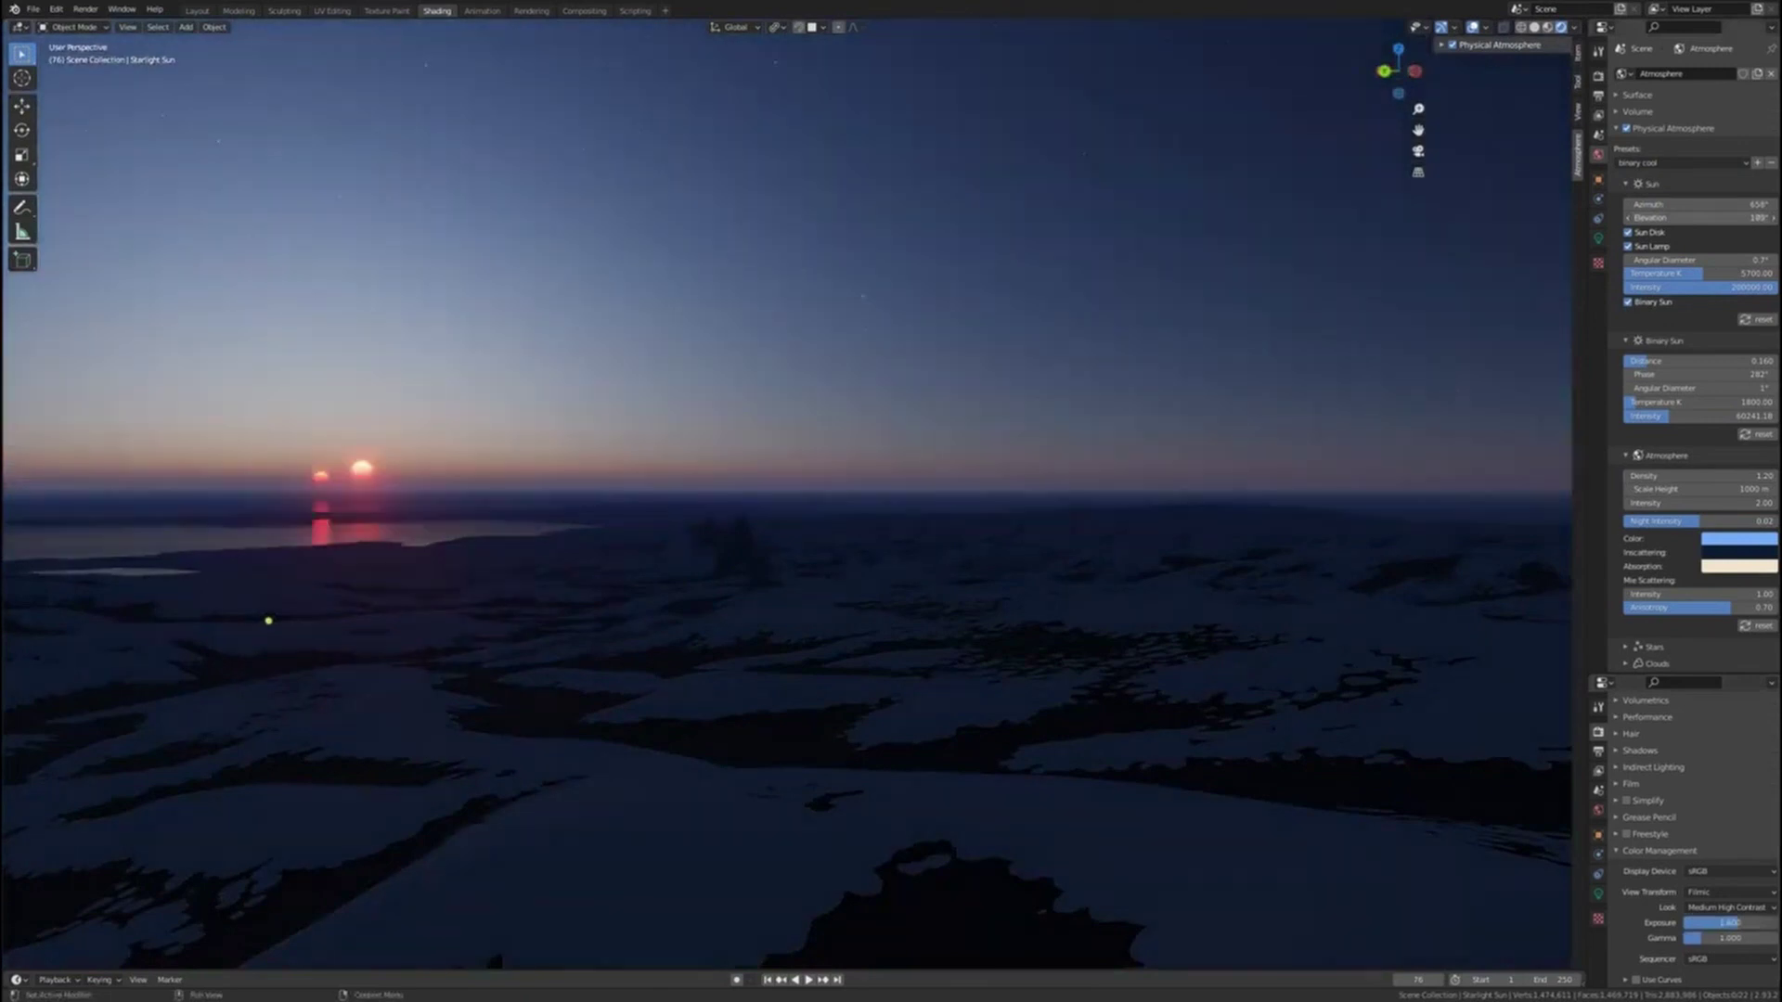
middle_drag(696, 552, 1044, 499)
drag(1691, 219, 1682, 217)
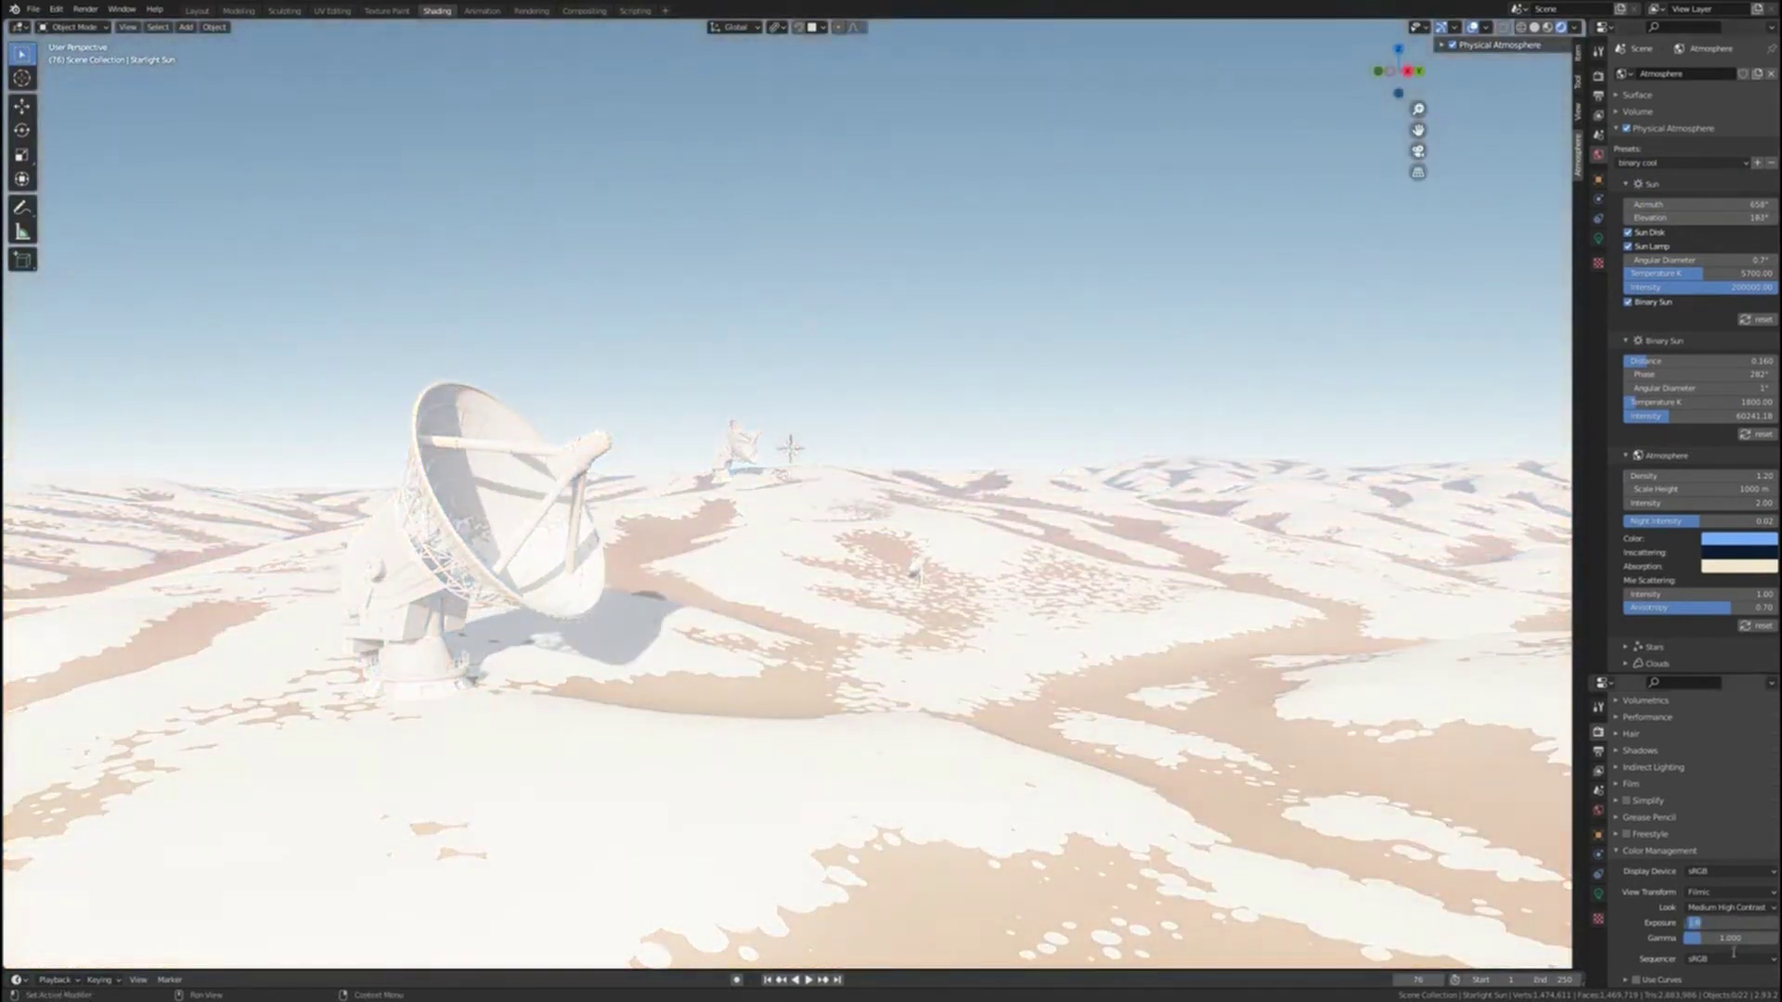
text(0)
key(Return)
Enable procedural clouds in the atmosphere's cloud settings
middle_drag(1355, 508, 1141, 515)
scroll(1631, 586, down, 3)
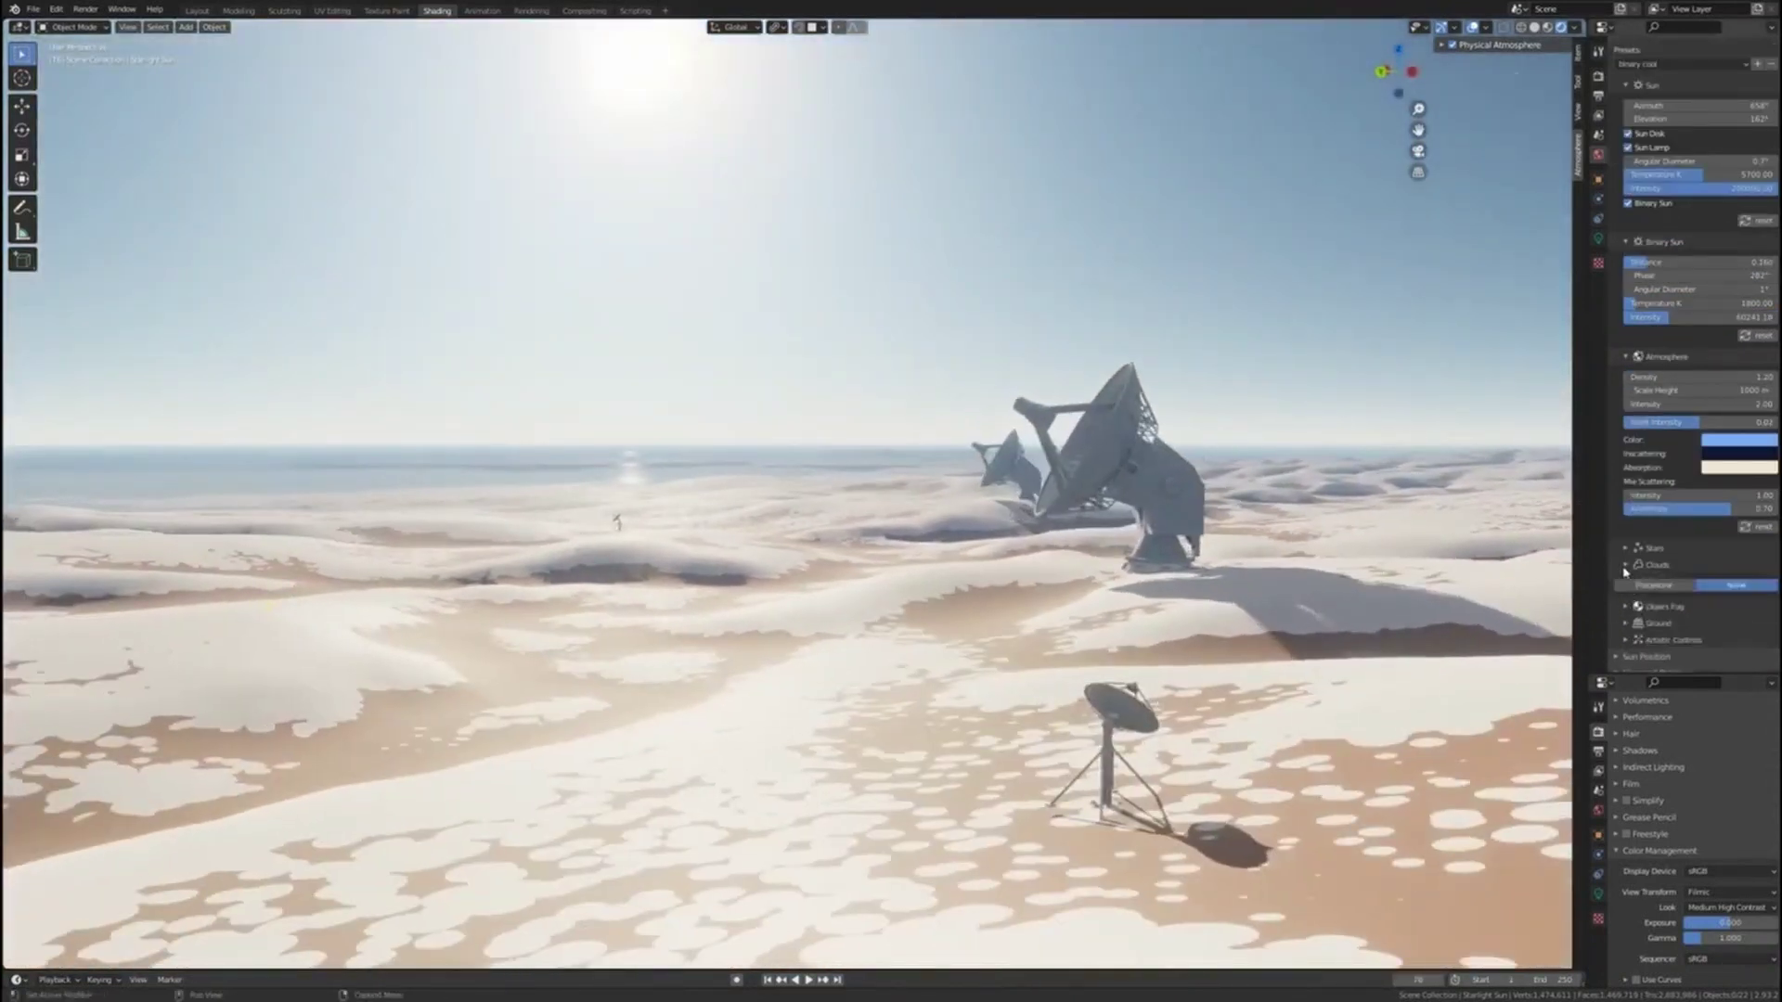
click(1660, 585)
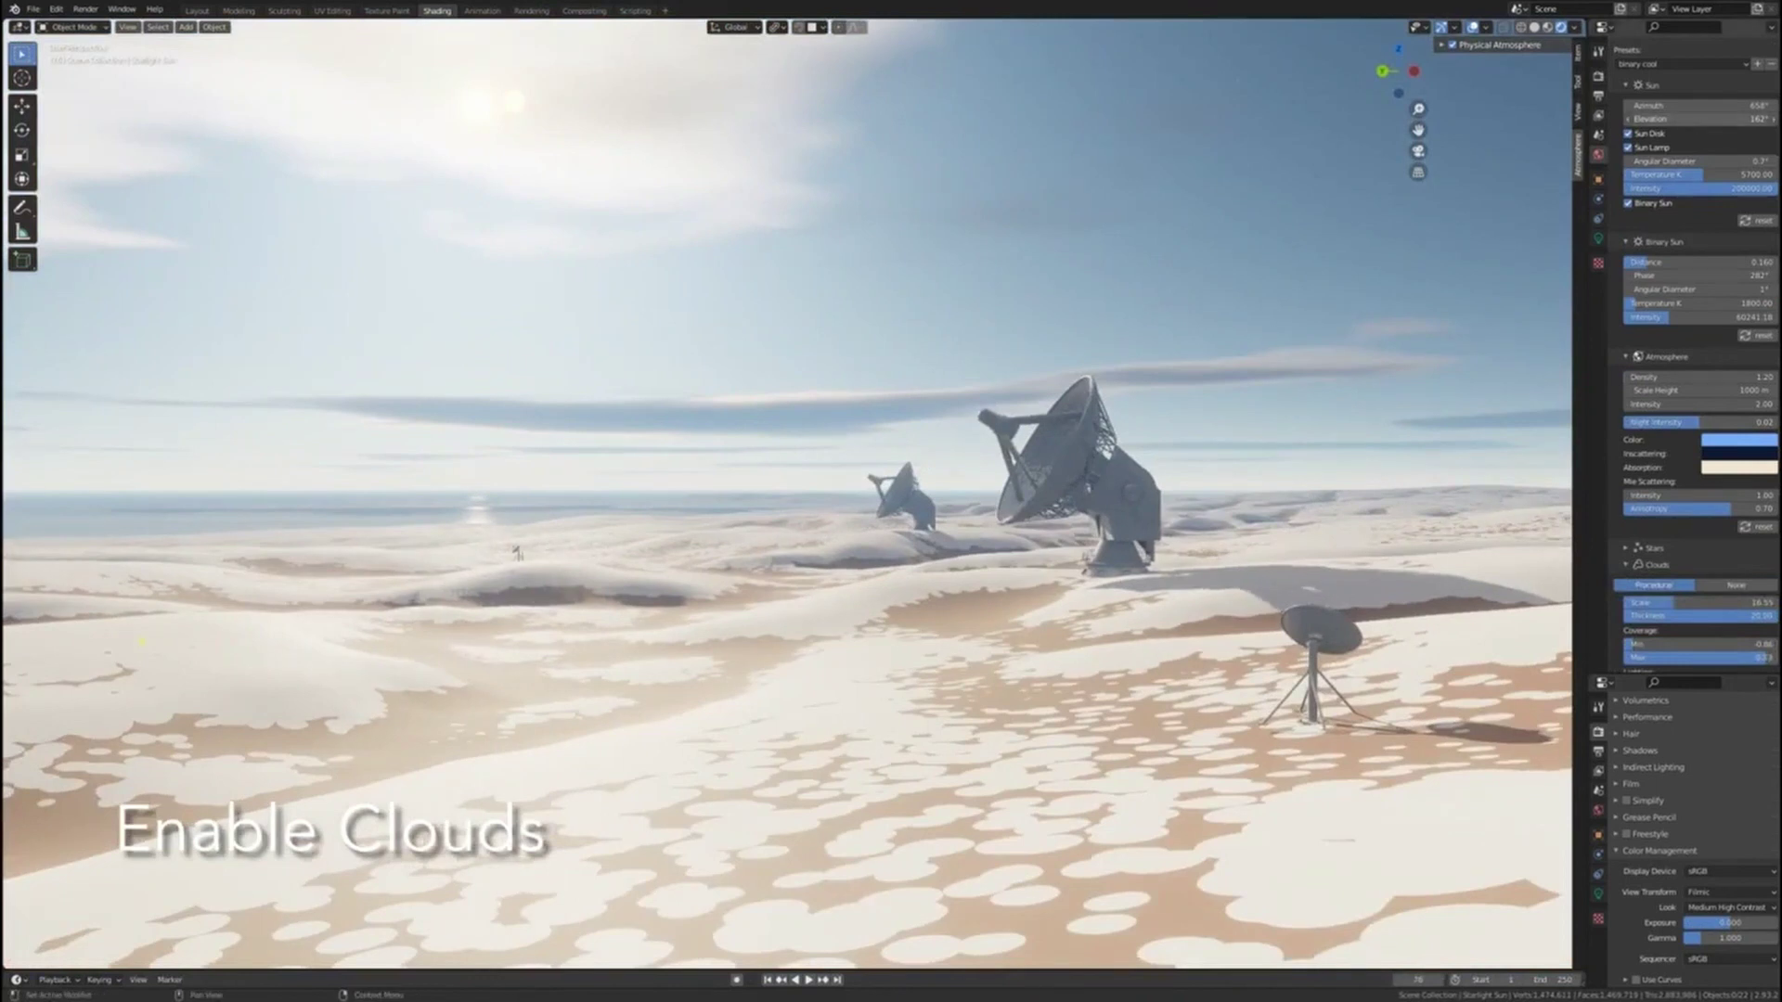
Lower the sun to the horizon with an elevation of about 179° and rotate its azimuth to about 644°
drag(1698, 119, 1769, 119)
shift+middle_drag(1147, 260, 1190, 283)
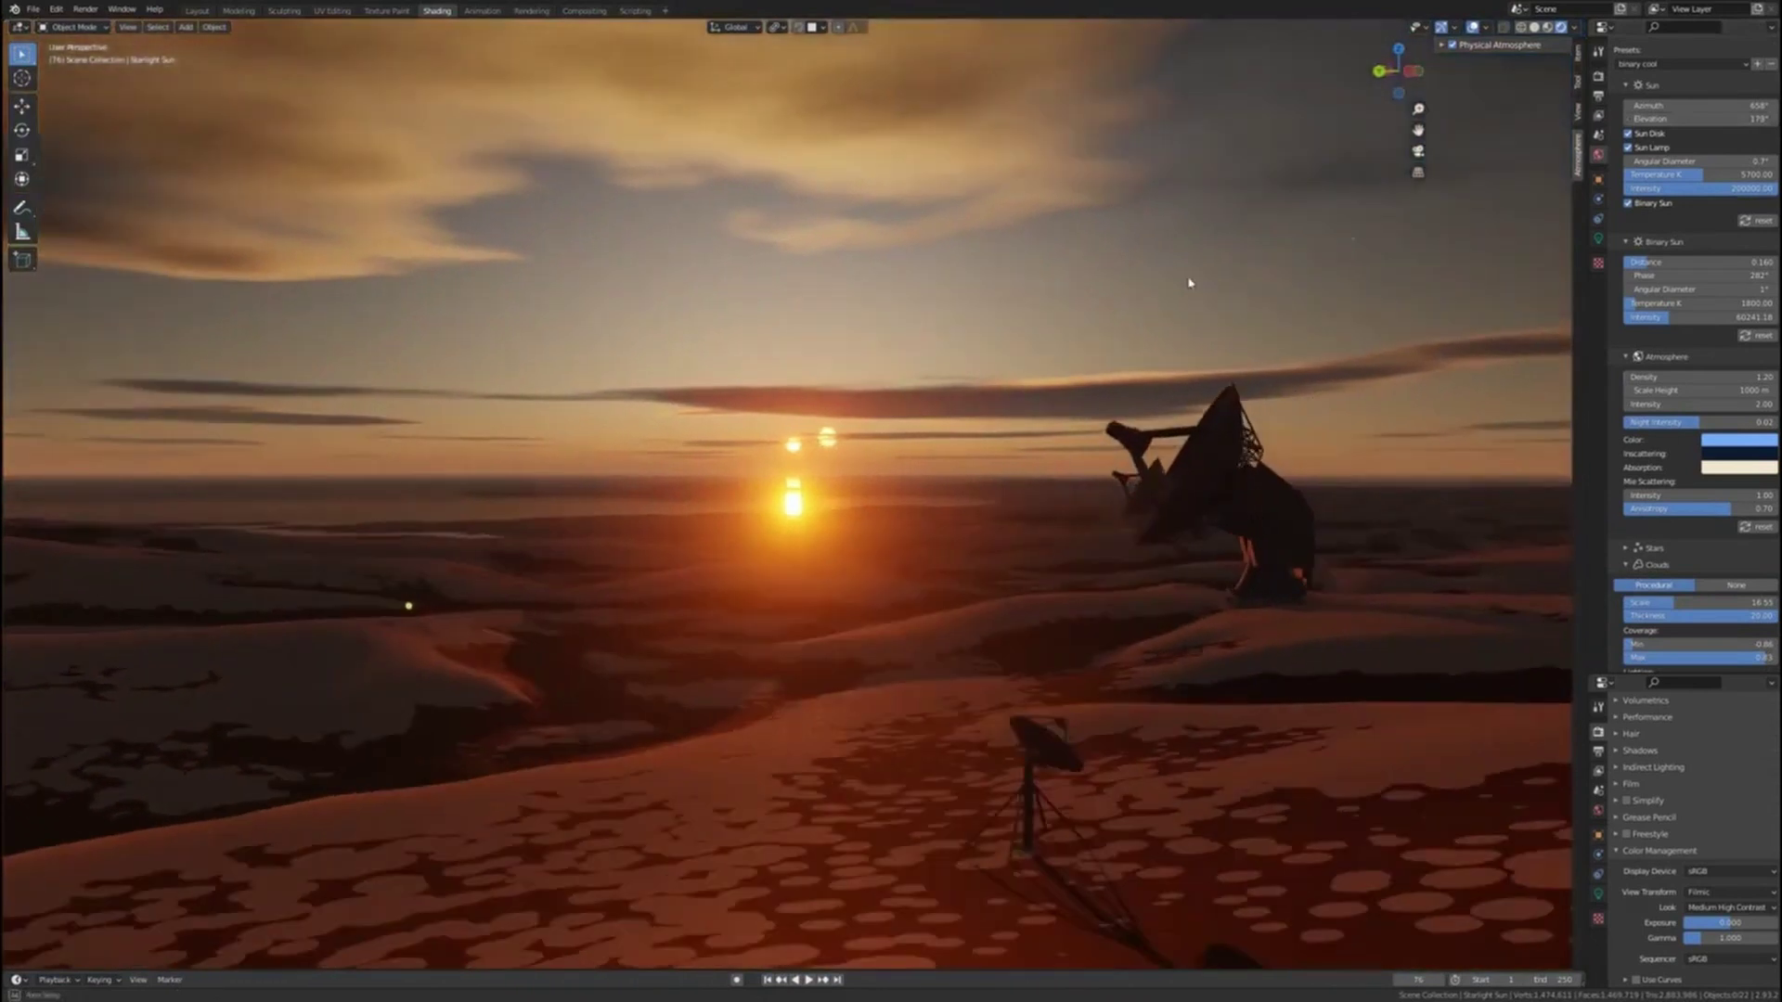
drag(1678, 106, 1642, 106)
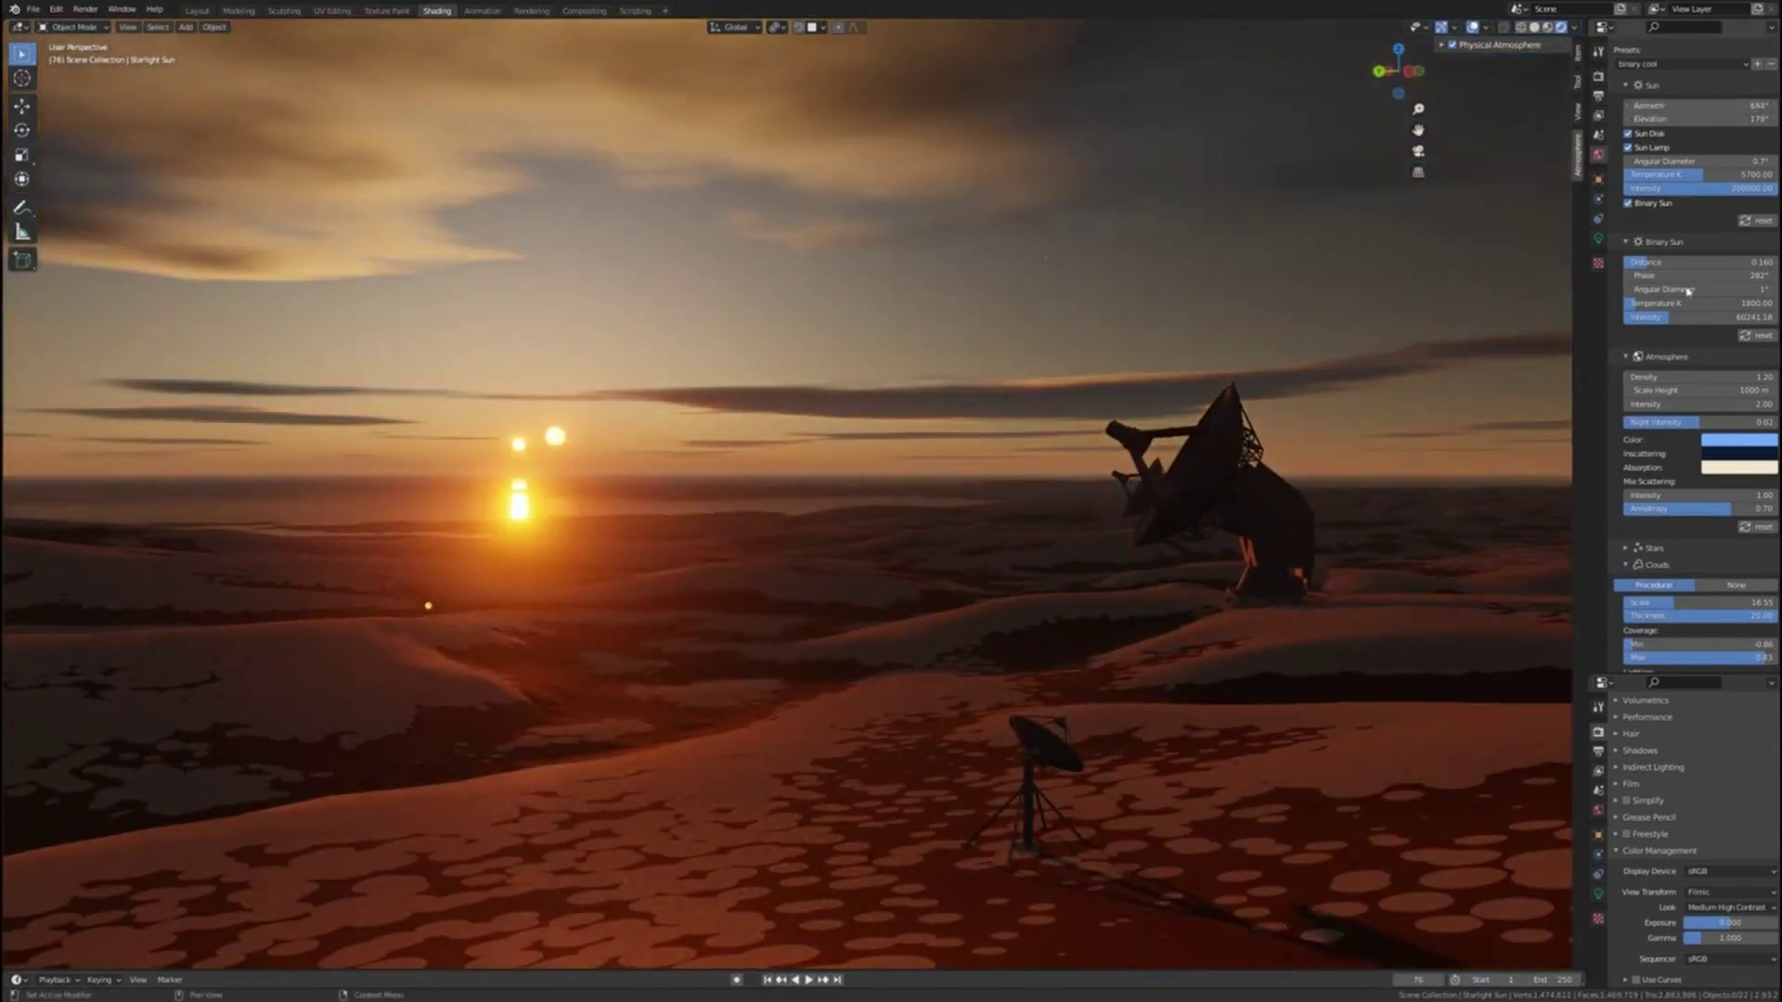
Set the cloud scale to about 14 and the cloud thickness to 100
scroll(1664, 563, down, 8)
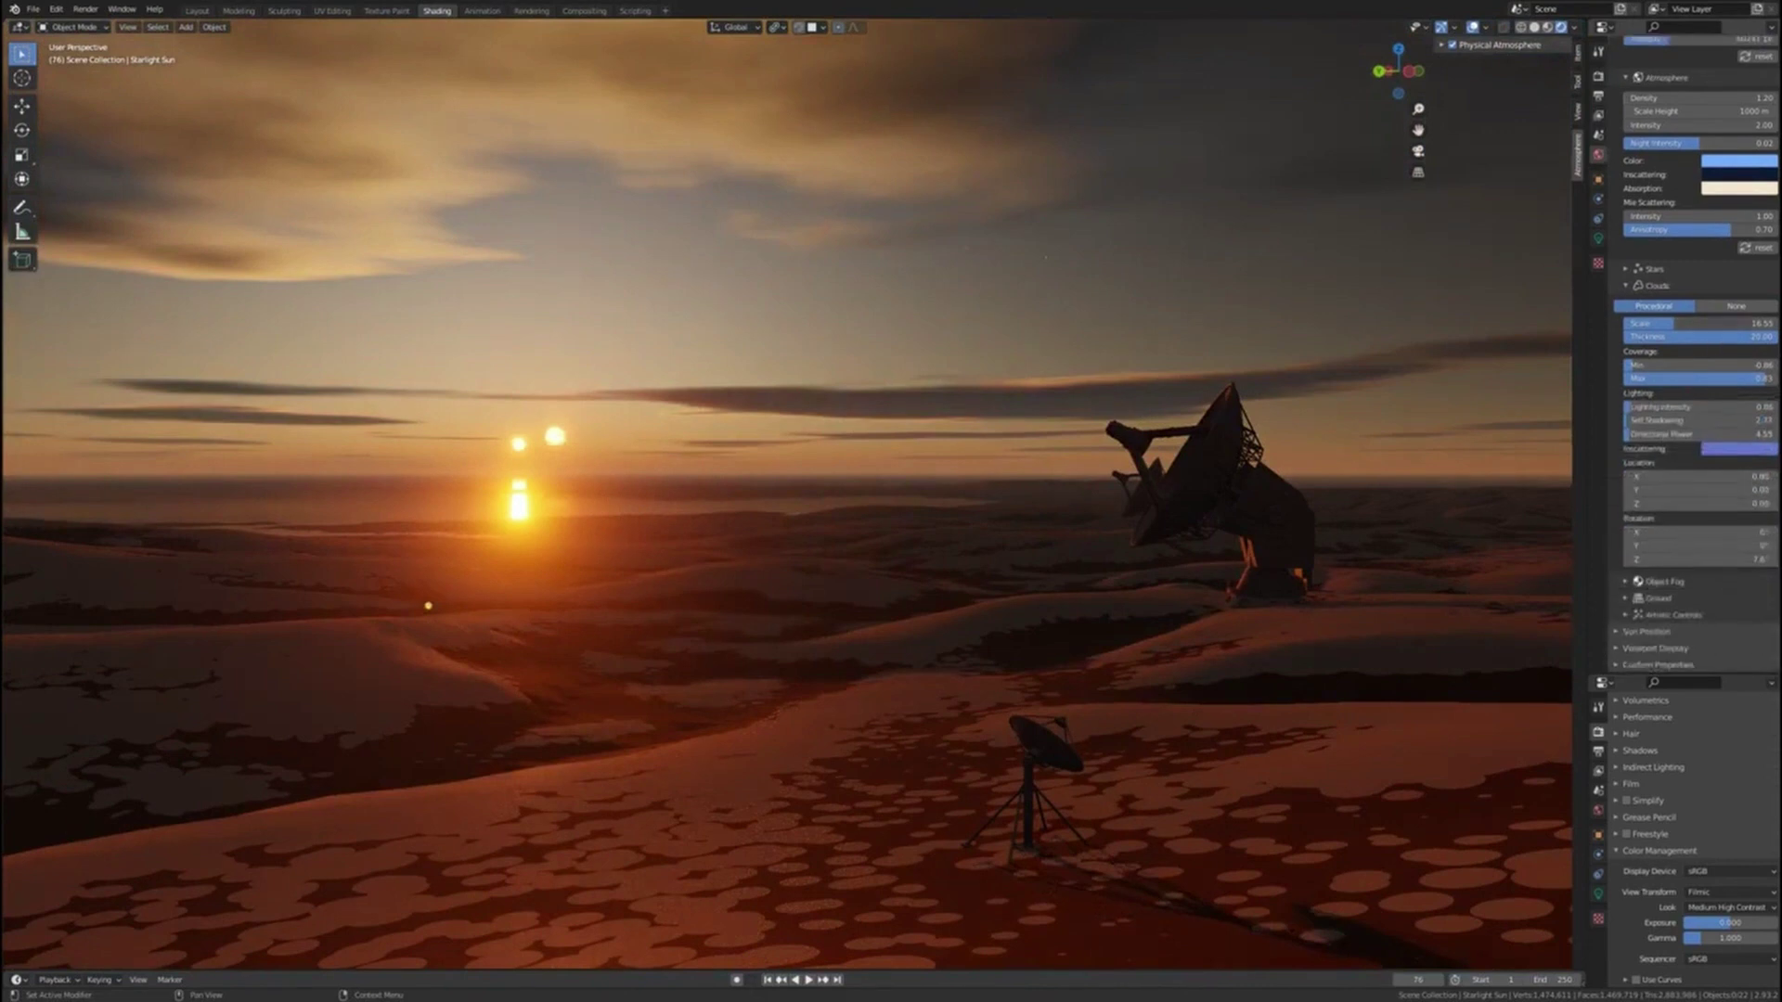
mouse_move(1674, 324)
mouse_down()
mouse_move(1689, 324)
mouse_move(1651, 324)
mouse_move(1666, 324)
mouse_up()
click(1682, 338)
text(100)
key(Return)
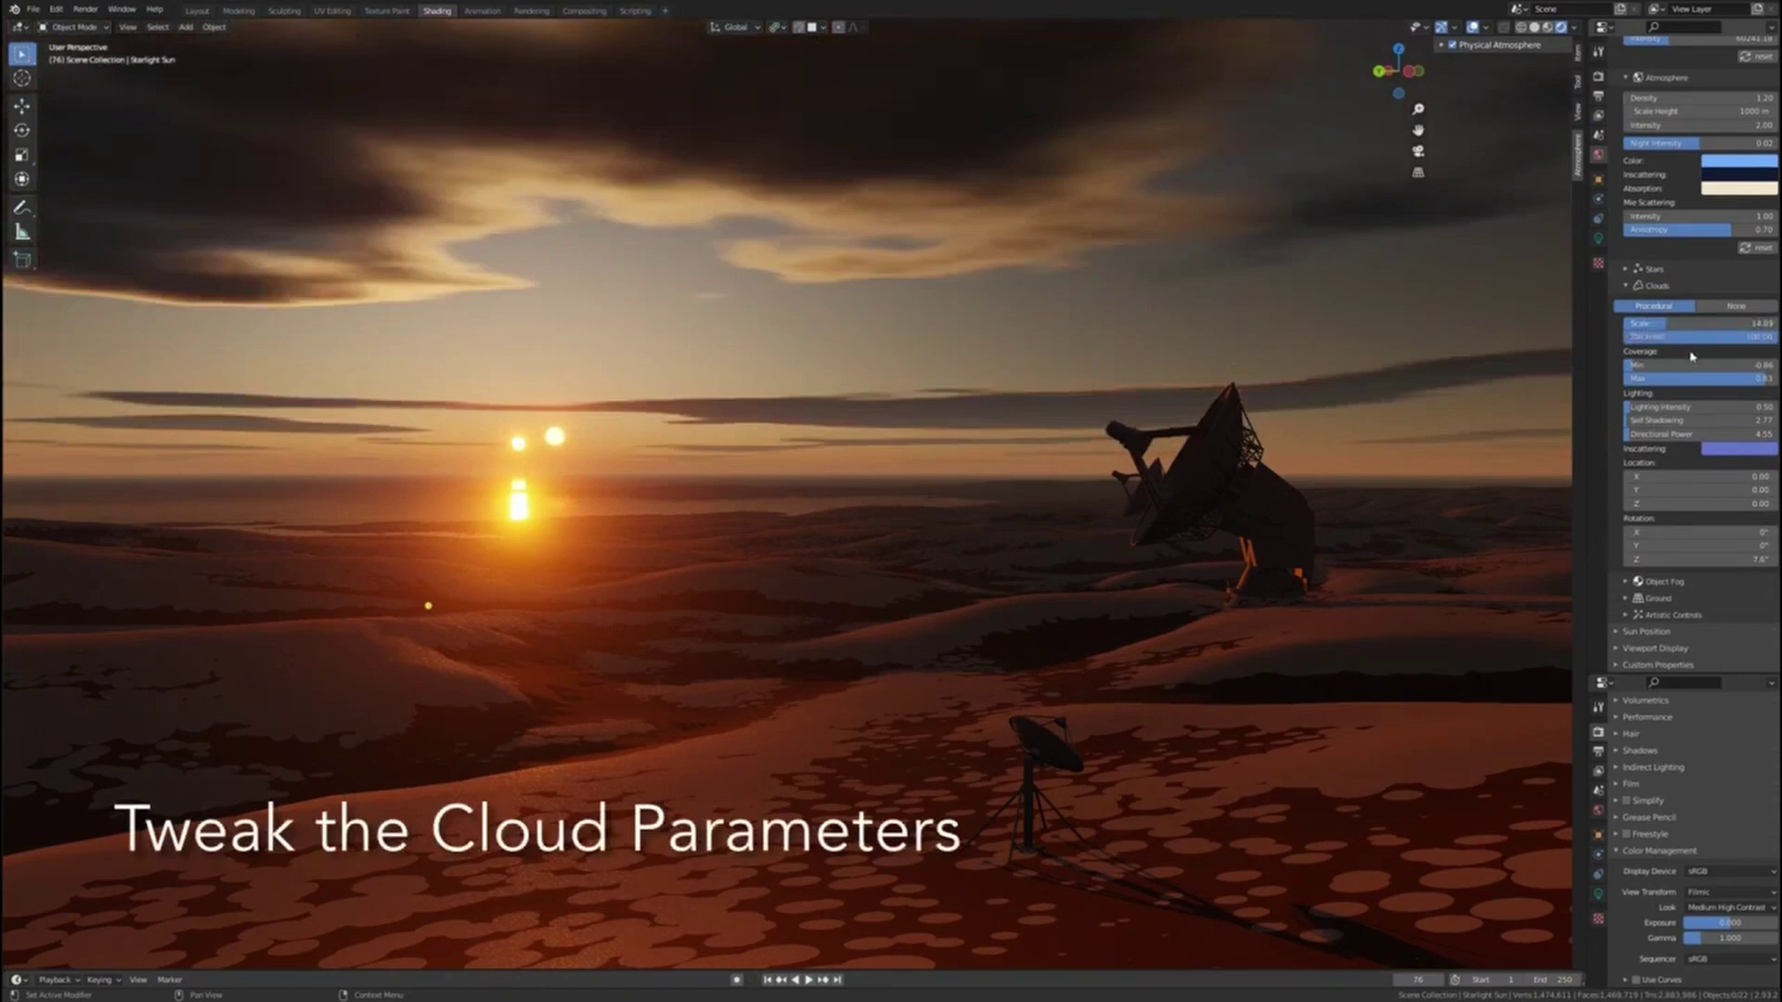
key(Return)
Reshape the clouds by reducing their thickness to about 6.4, lowering the maximum coverage slightly and raising the scale to about 38
drag(1655, 336, 1709, 337)
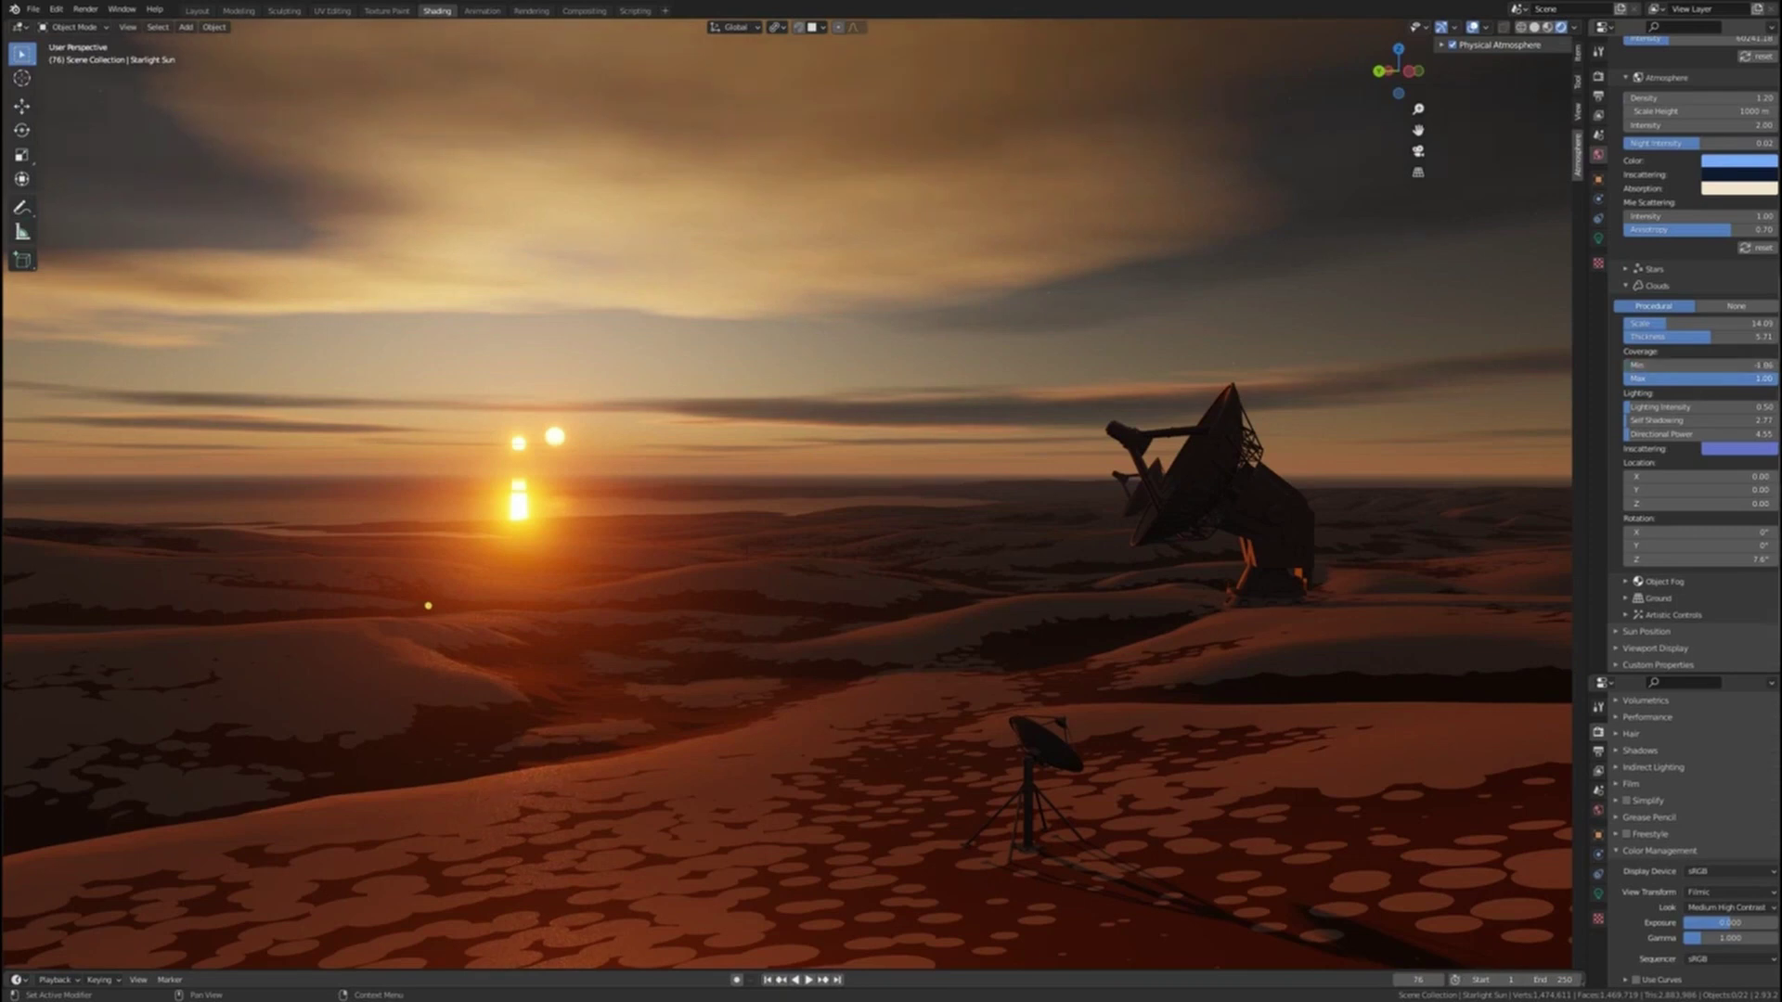
mouse_move(1777, 379)
mouse_down()
mouse_move(1750, 379)
mouse_move(1771, 378)
mouse_up()
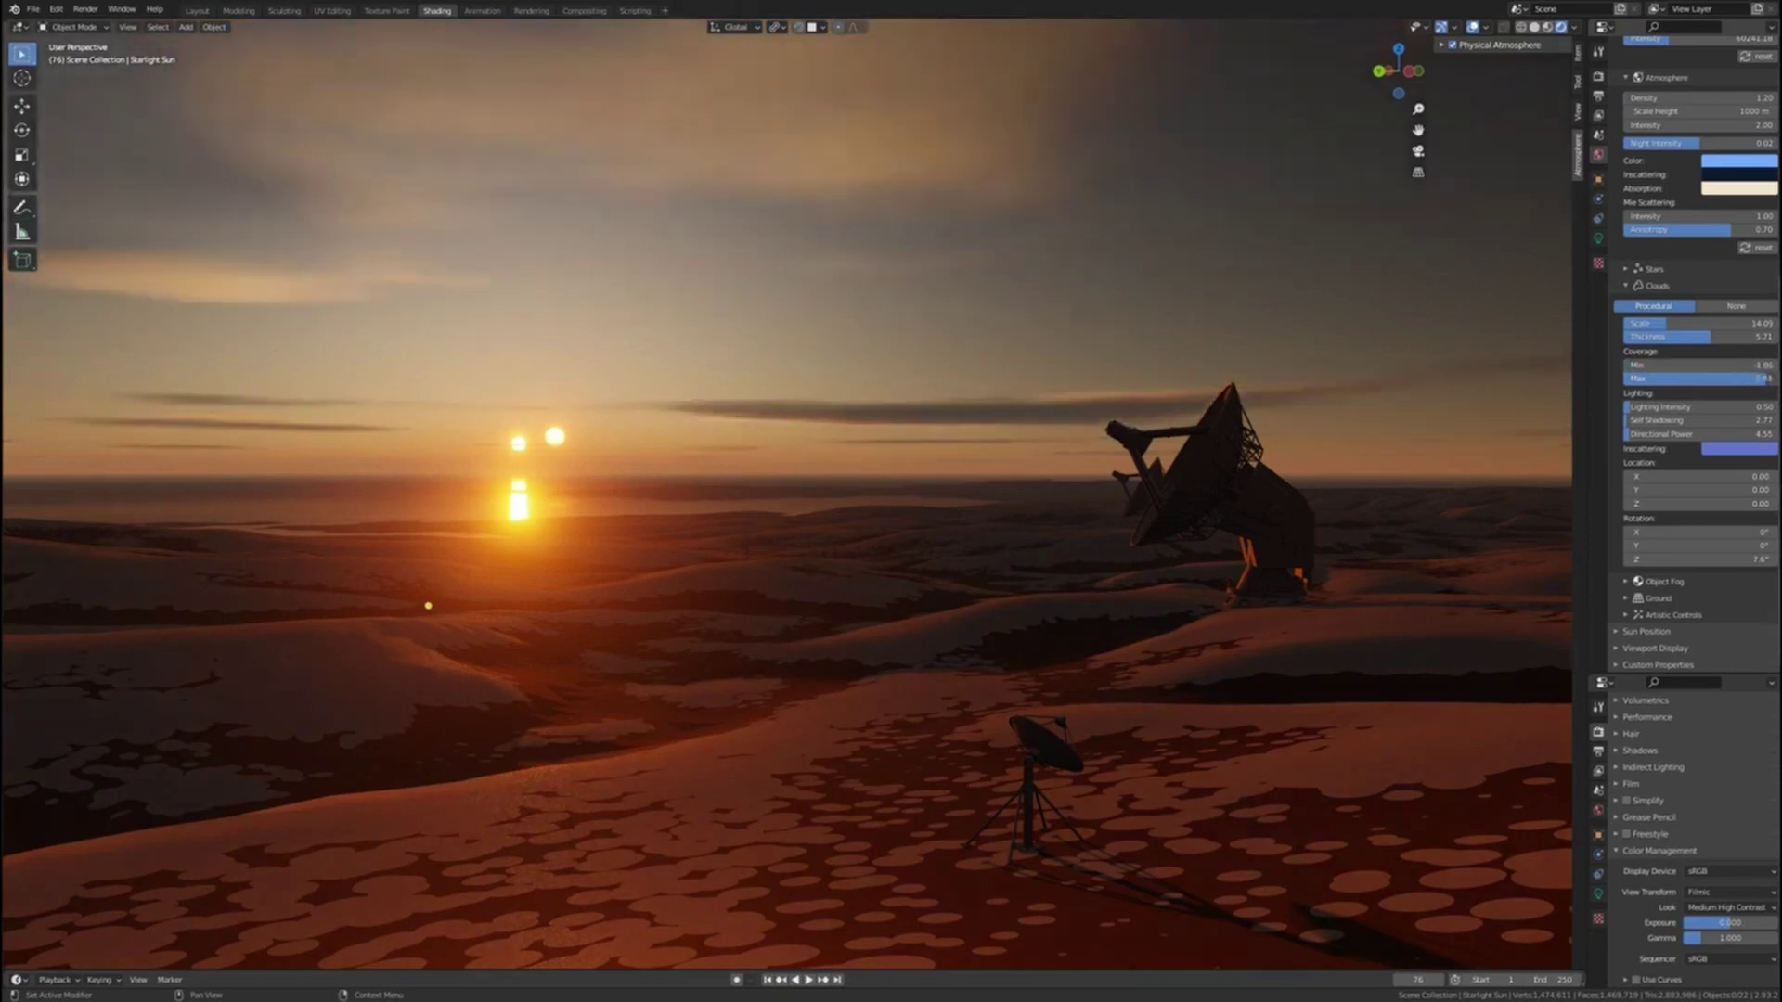
drag(1684, 325, 1724, 337)
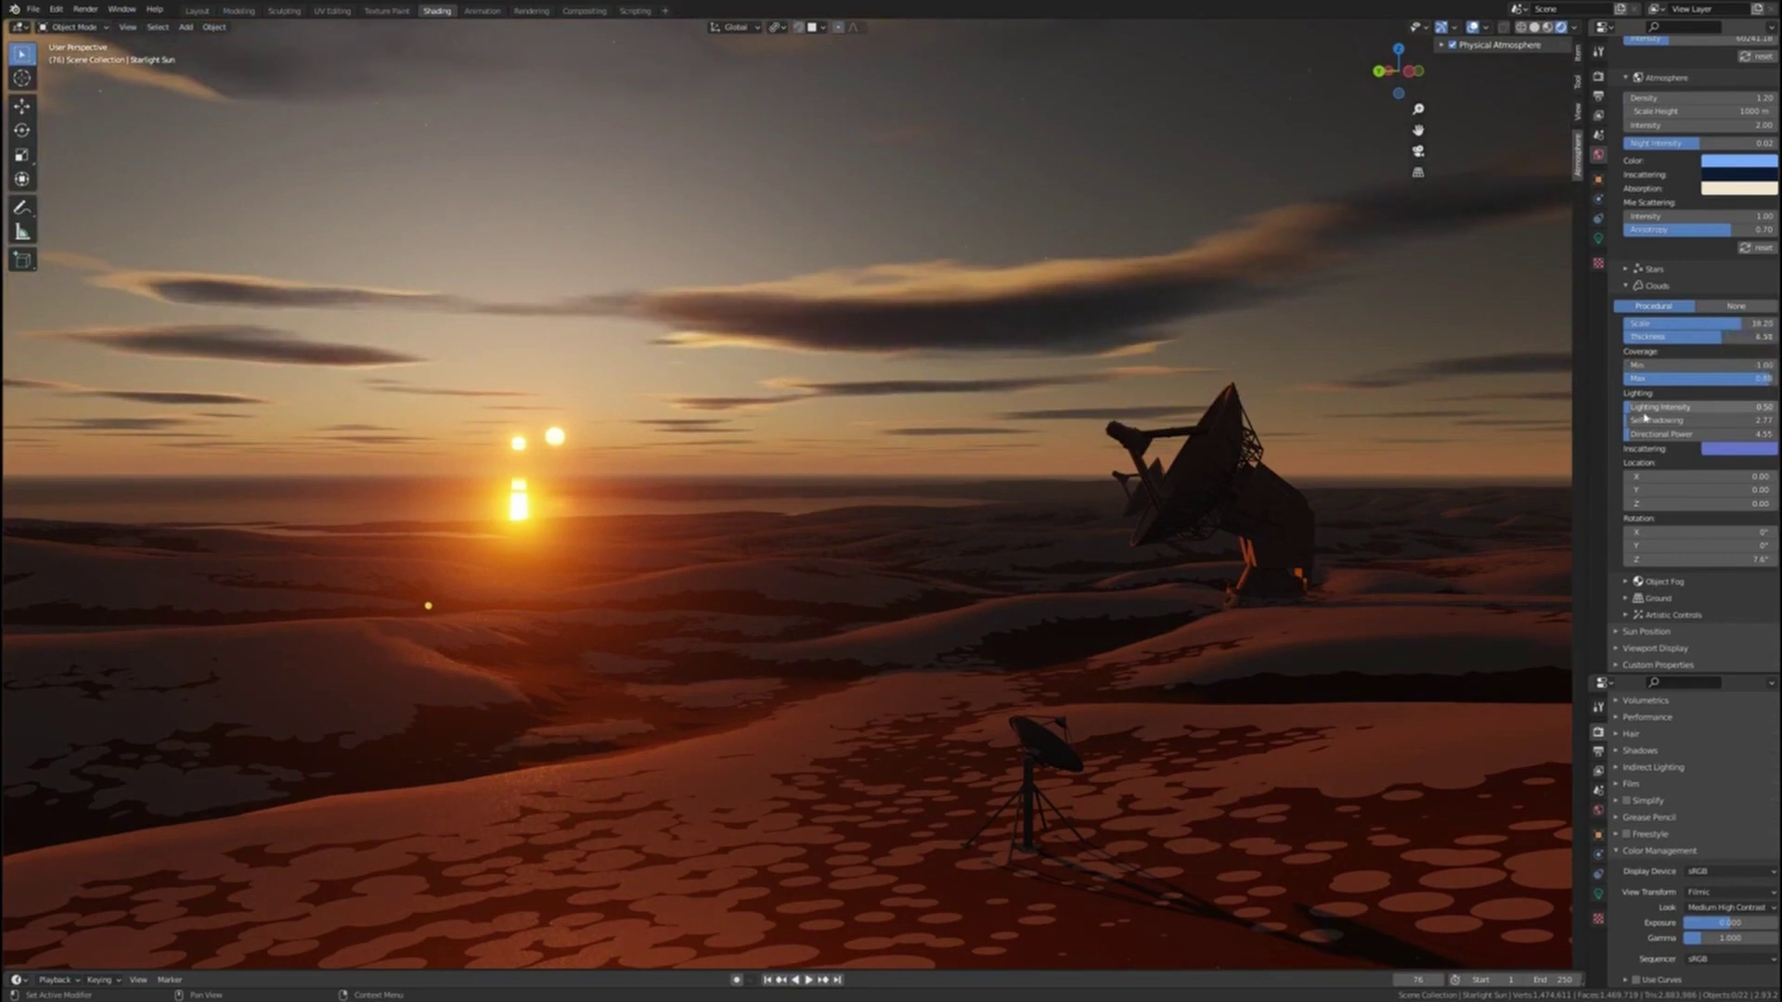
Set the clouds' lighting intensity to 1, self shadowing to about 3.21 and directional power to about 5.89
drag(1632, 408, 1657, 437)
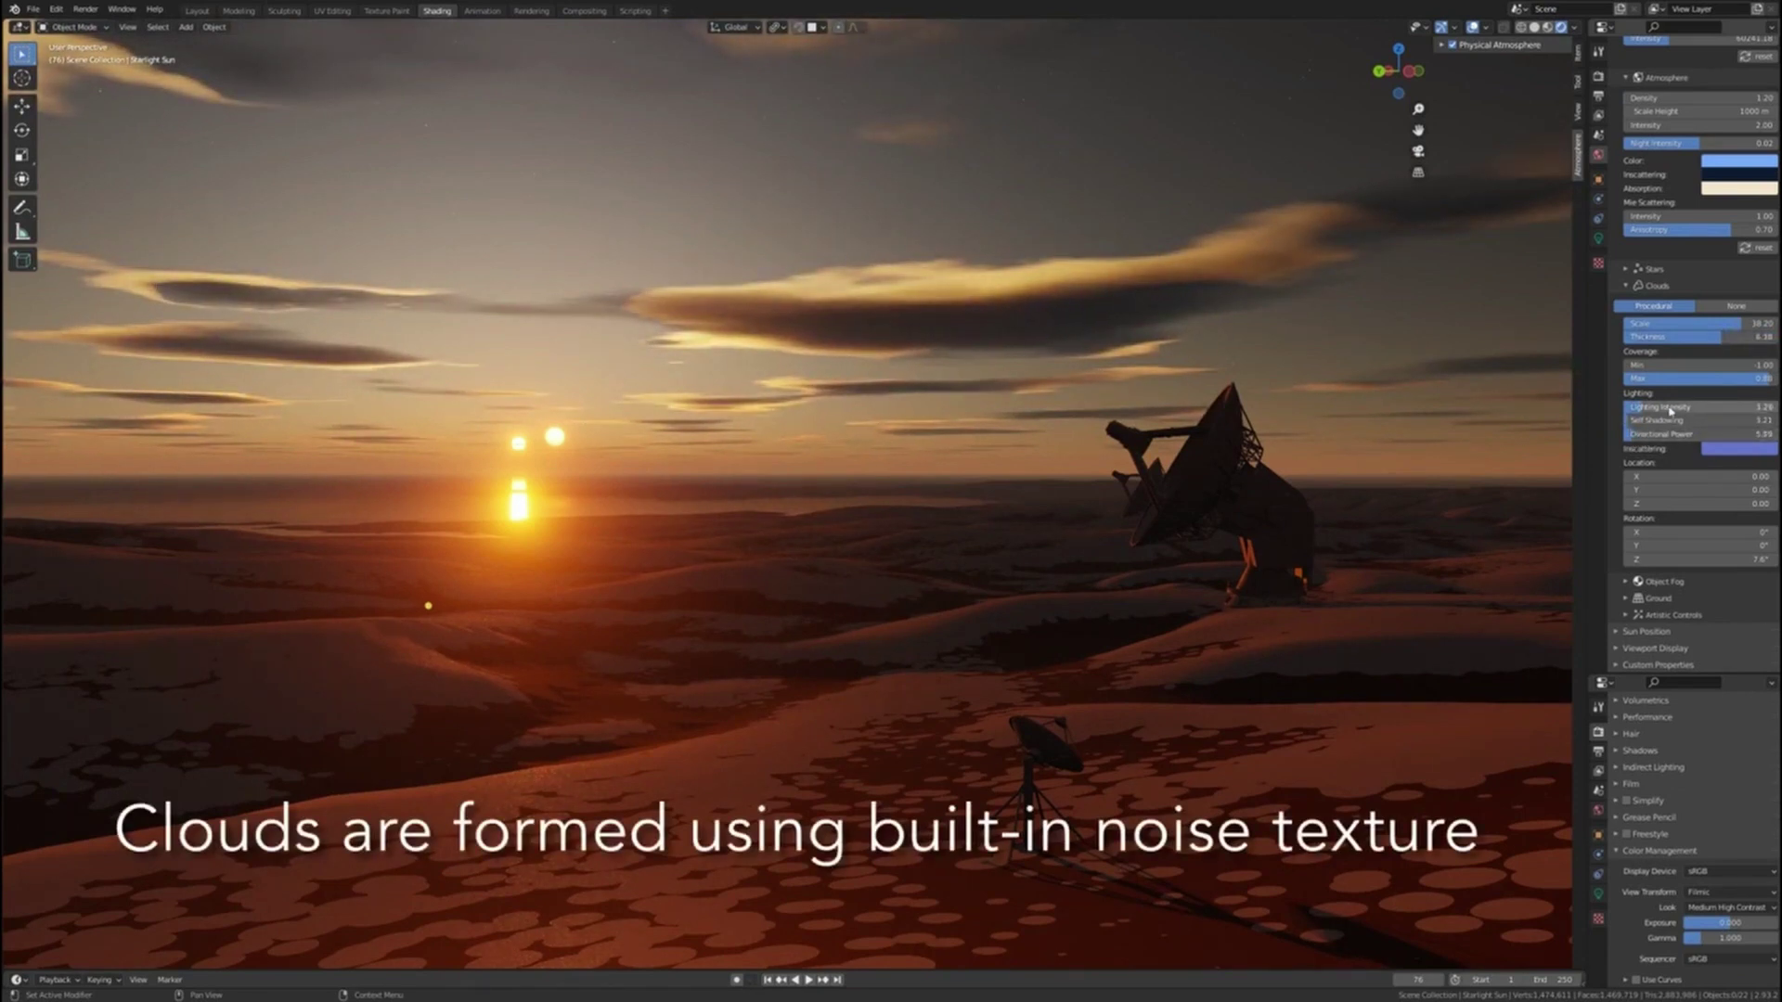
text(1)
key(Return)
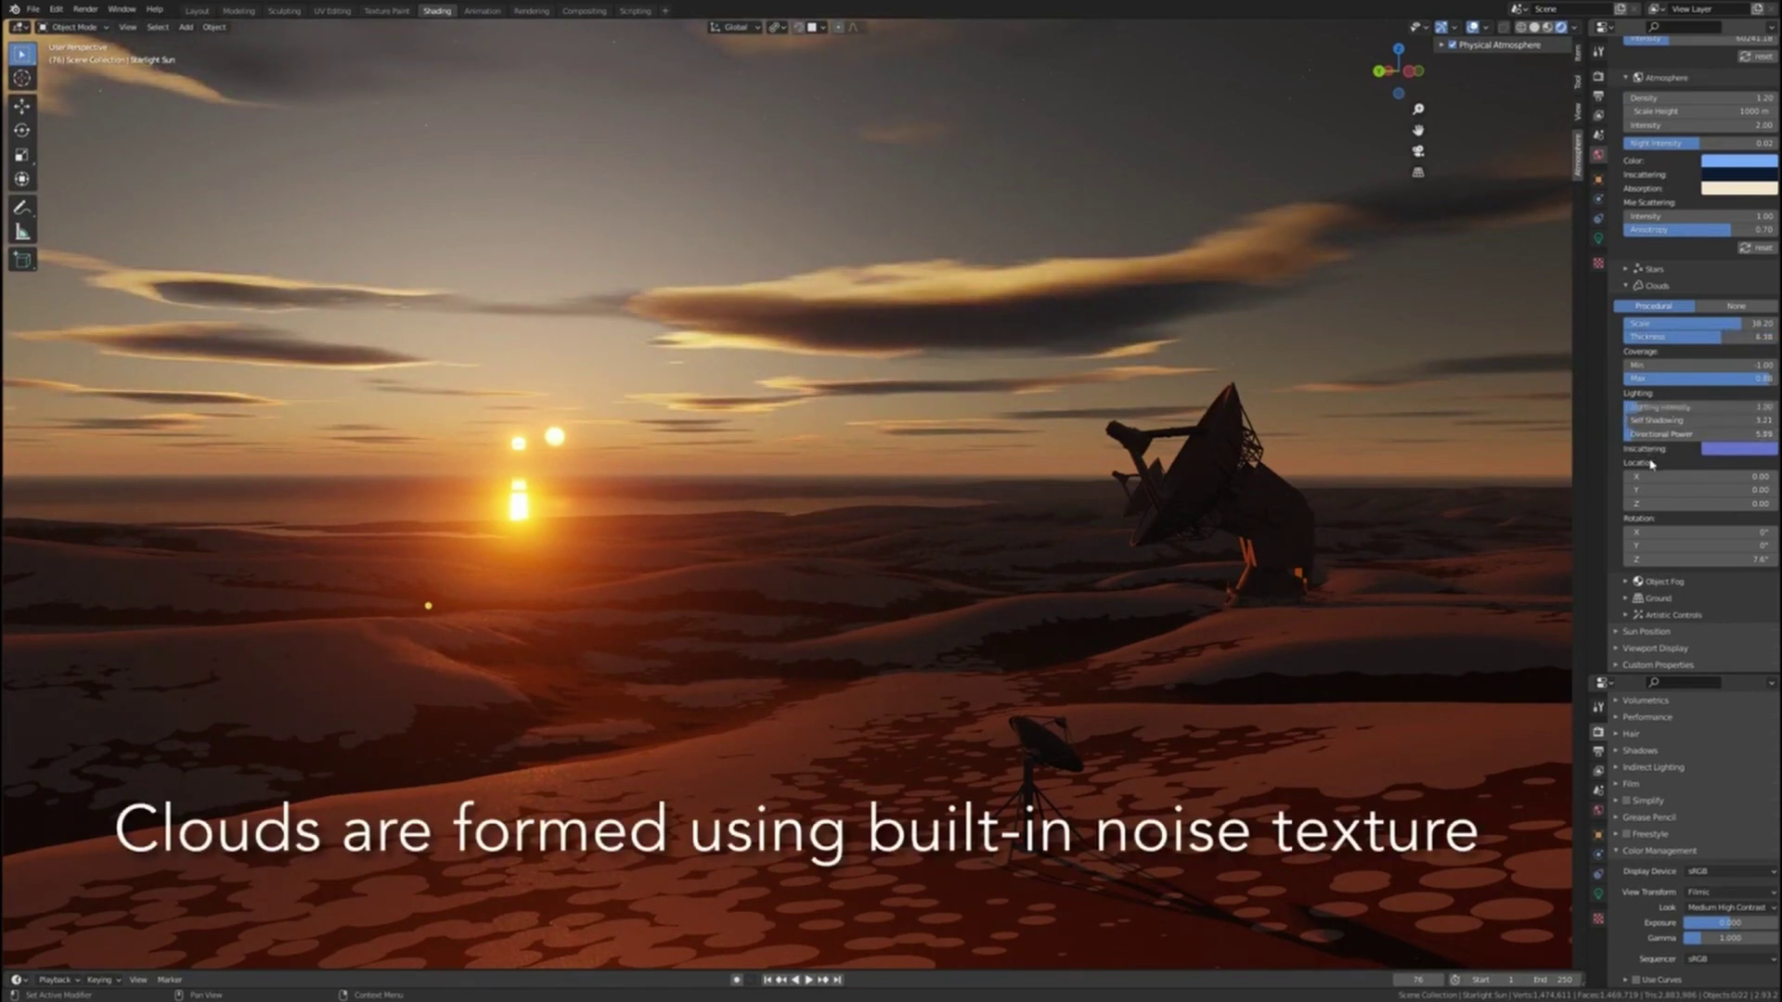
Set the cloud scale to 12
double_click(1686, 326)
text(11)
key(Return)
Shift the clouds' location to about X 6.78 and Y 1.38 and increase their Z rotation
middle_drag(1523, 473, 1440, 494)
drag(1685, 490, 1768, 477)
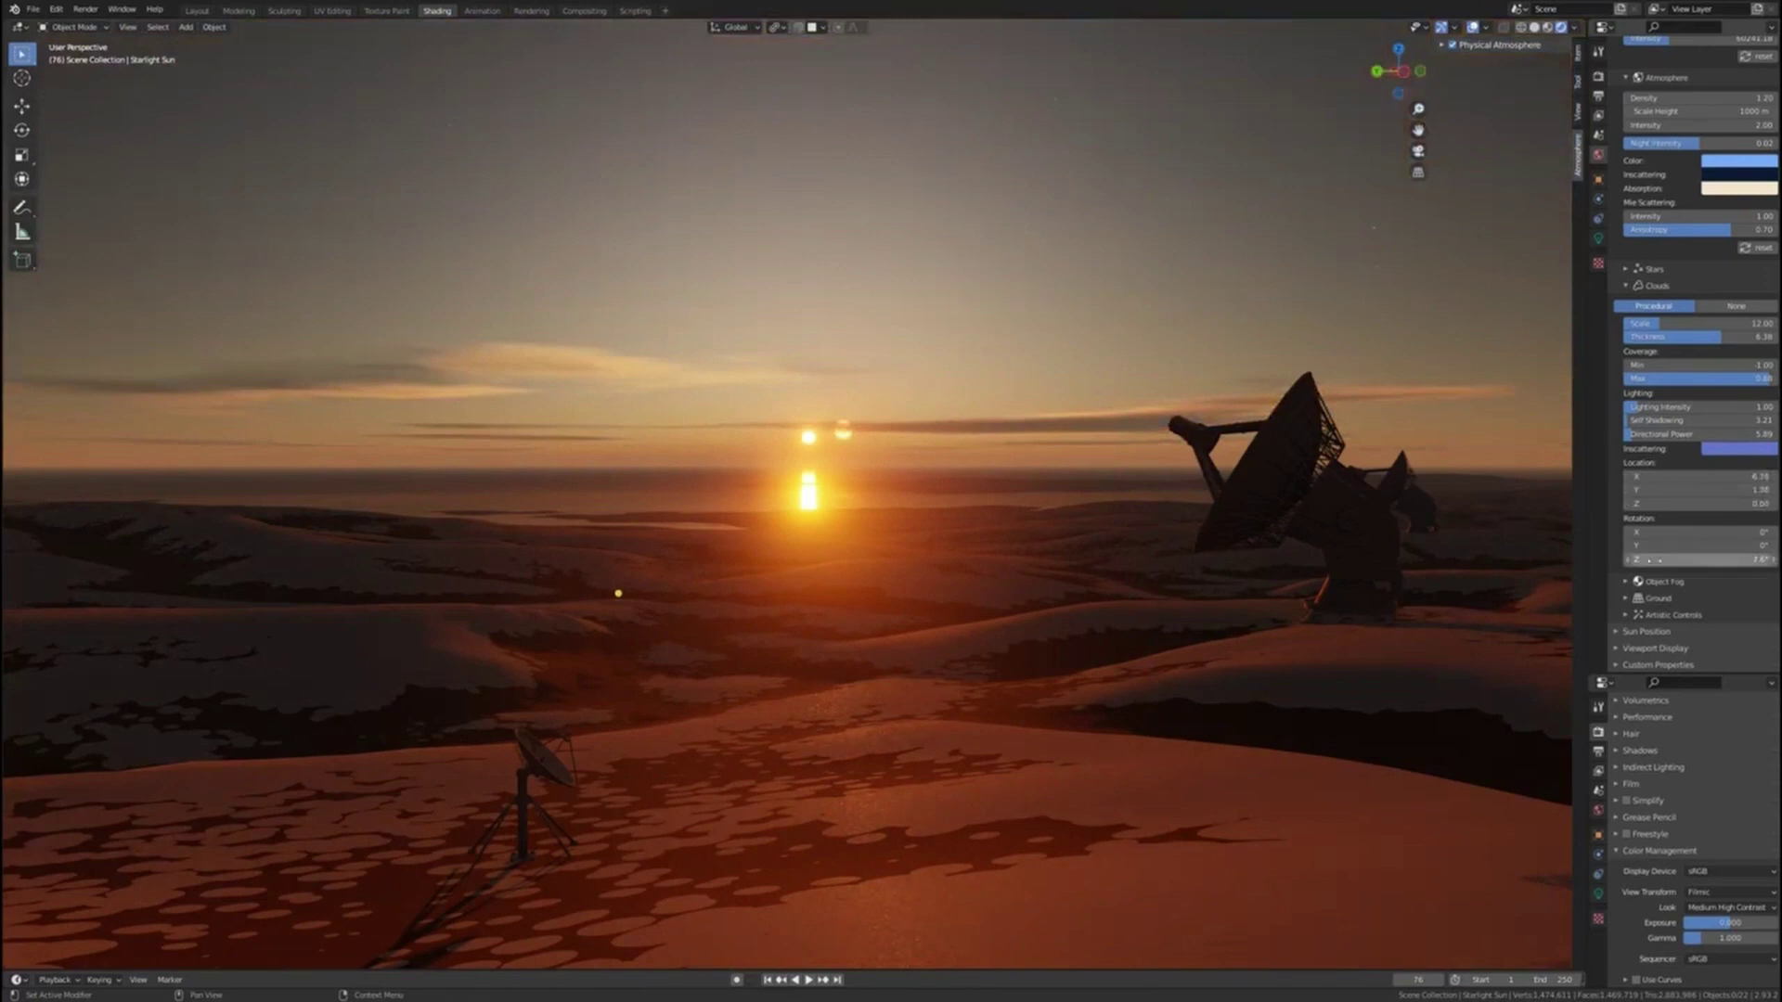
drag(1699, 560, 1754, 560)
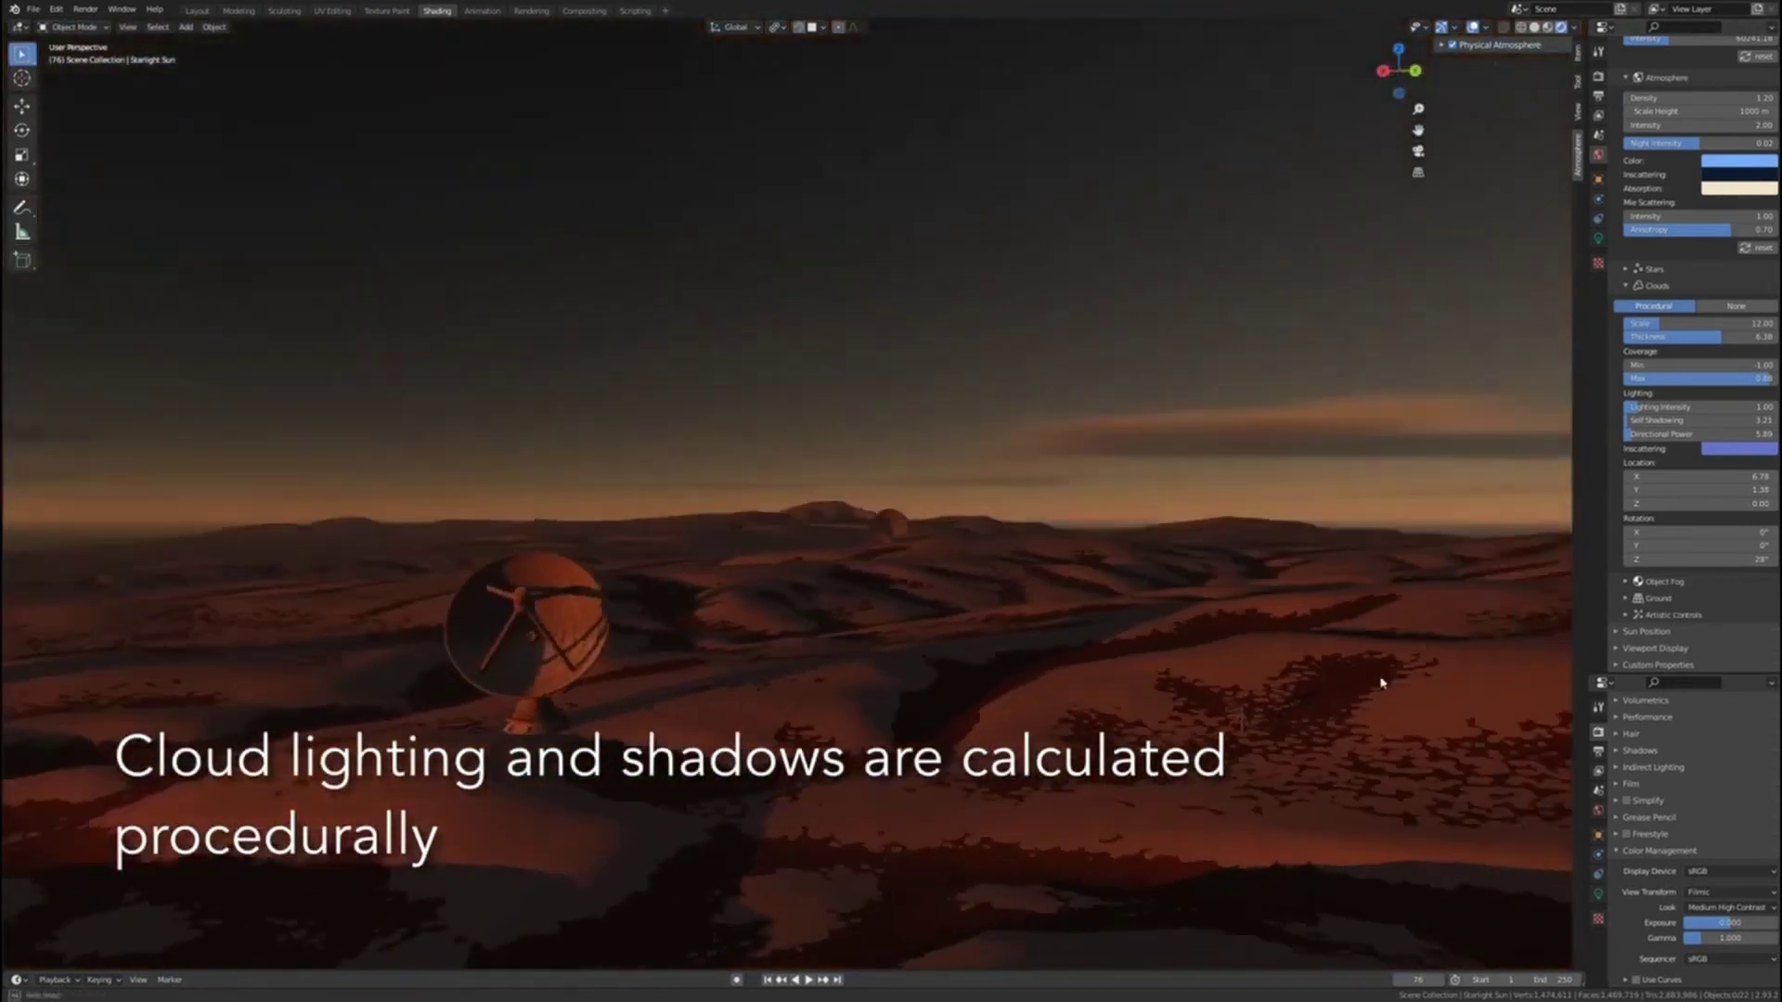
Set the atmosphere colour to near white and collapse the cloud settings
middle_drag(1380, 683, 1573, 466)
click(1730, 163)
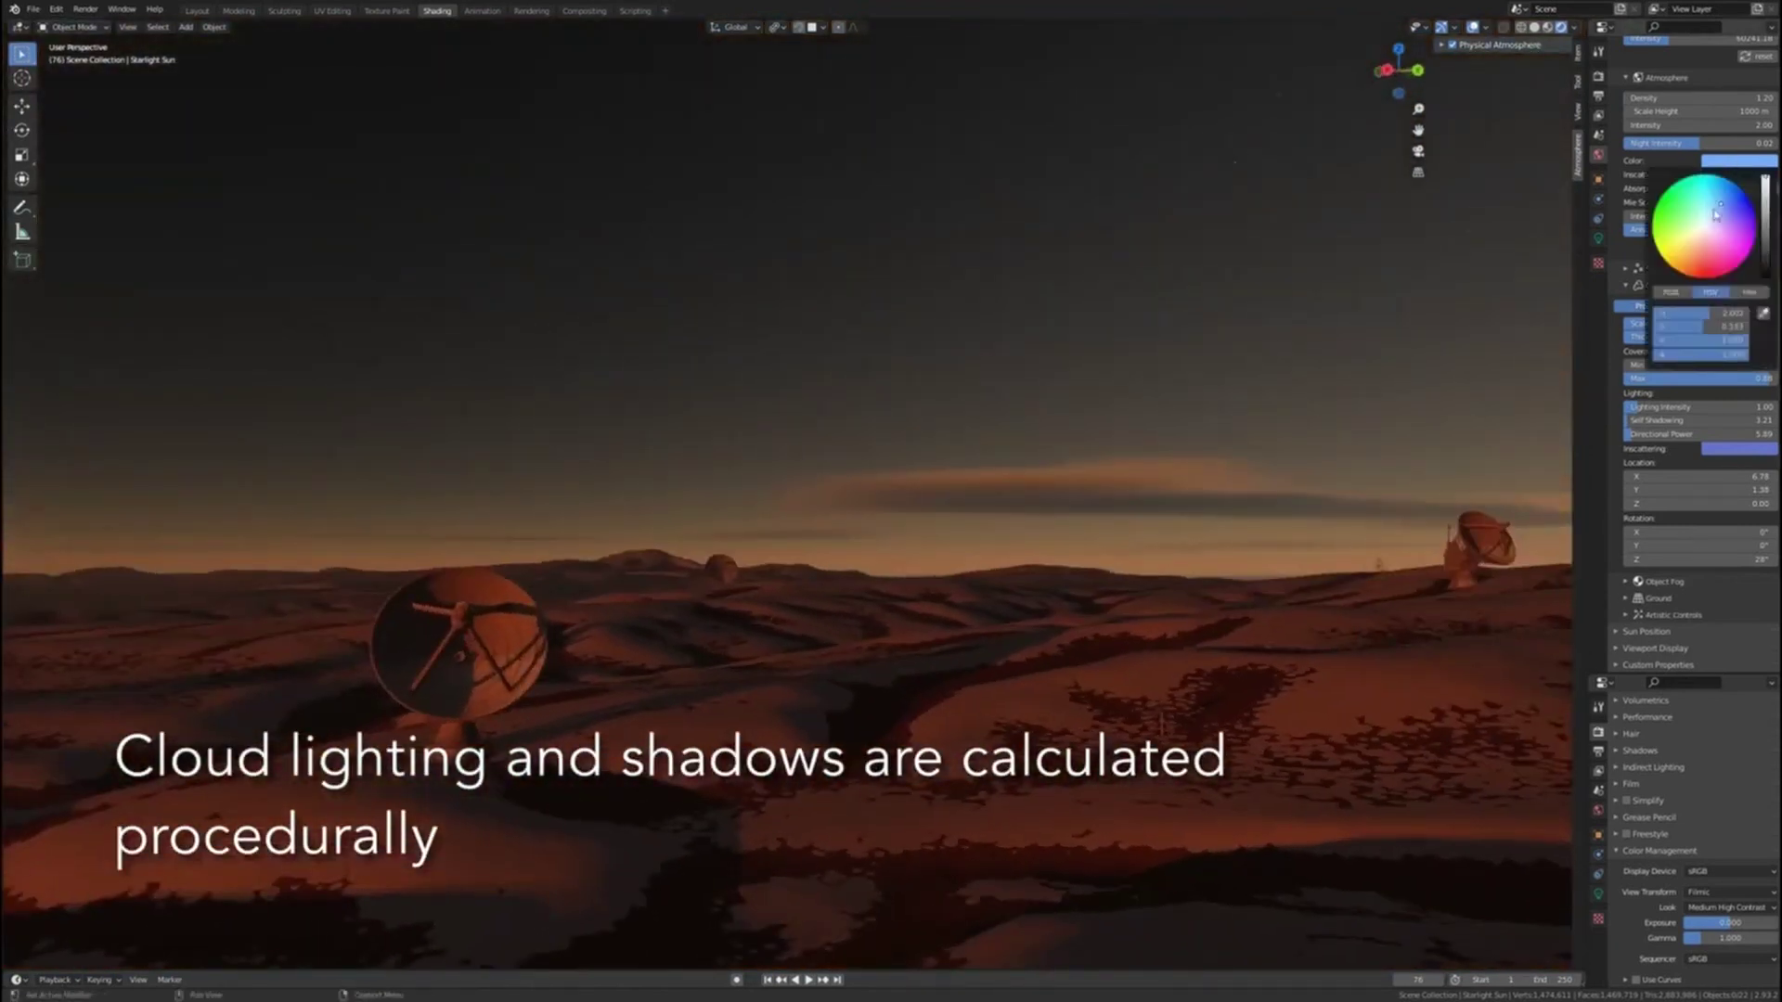
click(1713, 232)
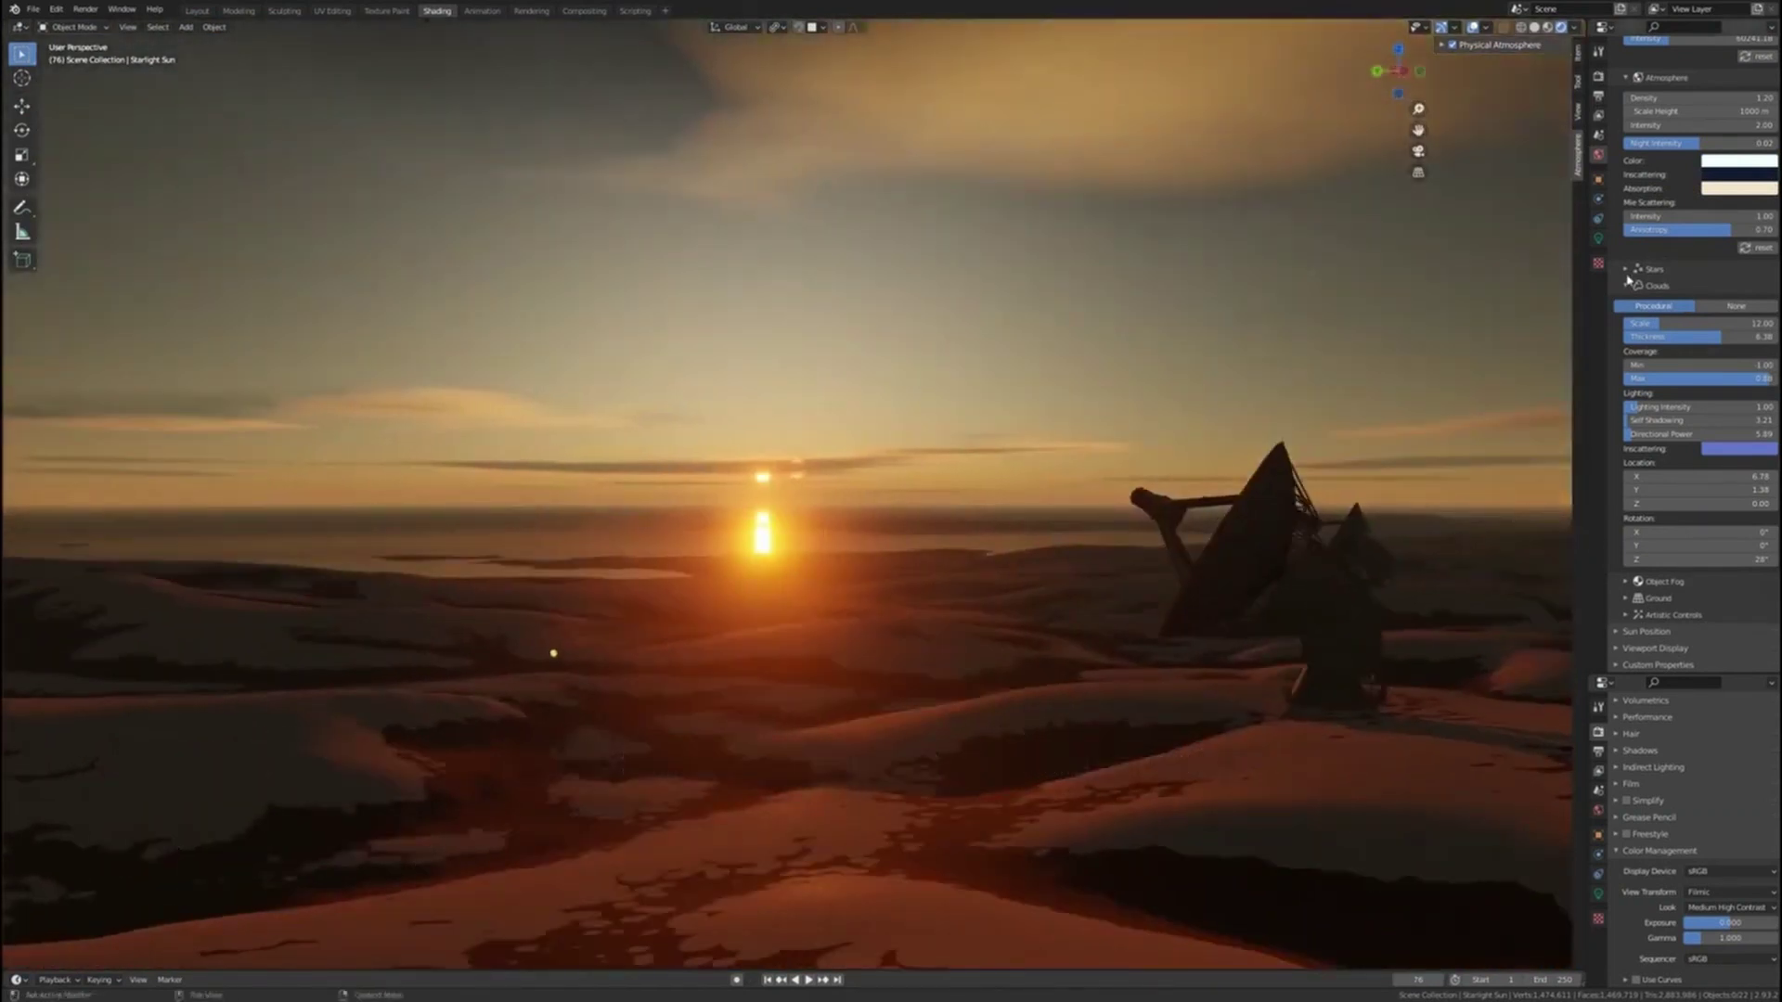
click(1629, 284)
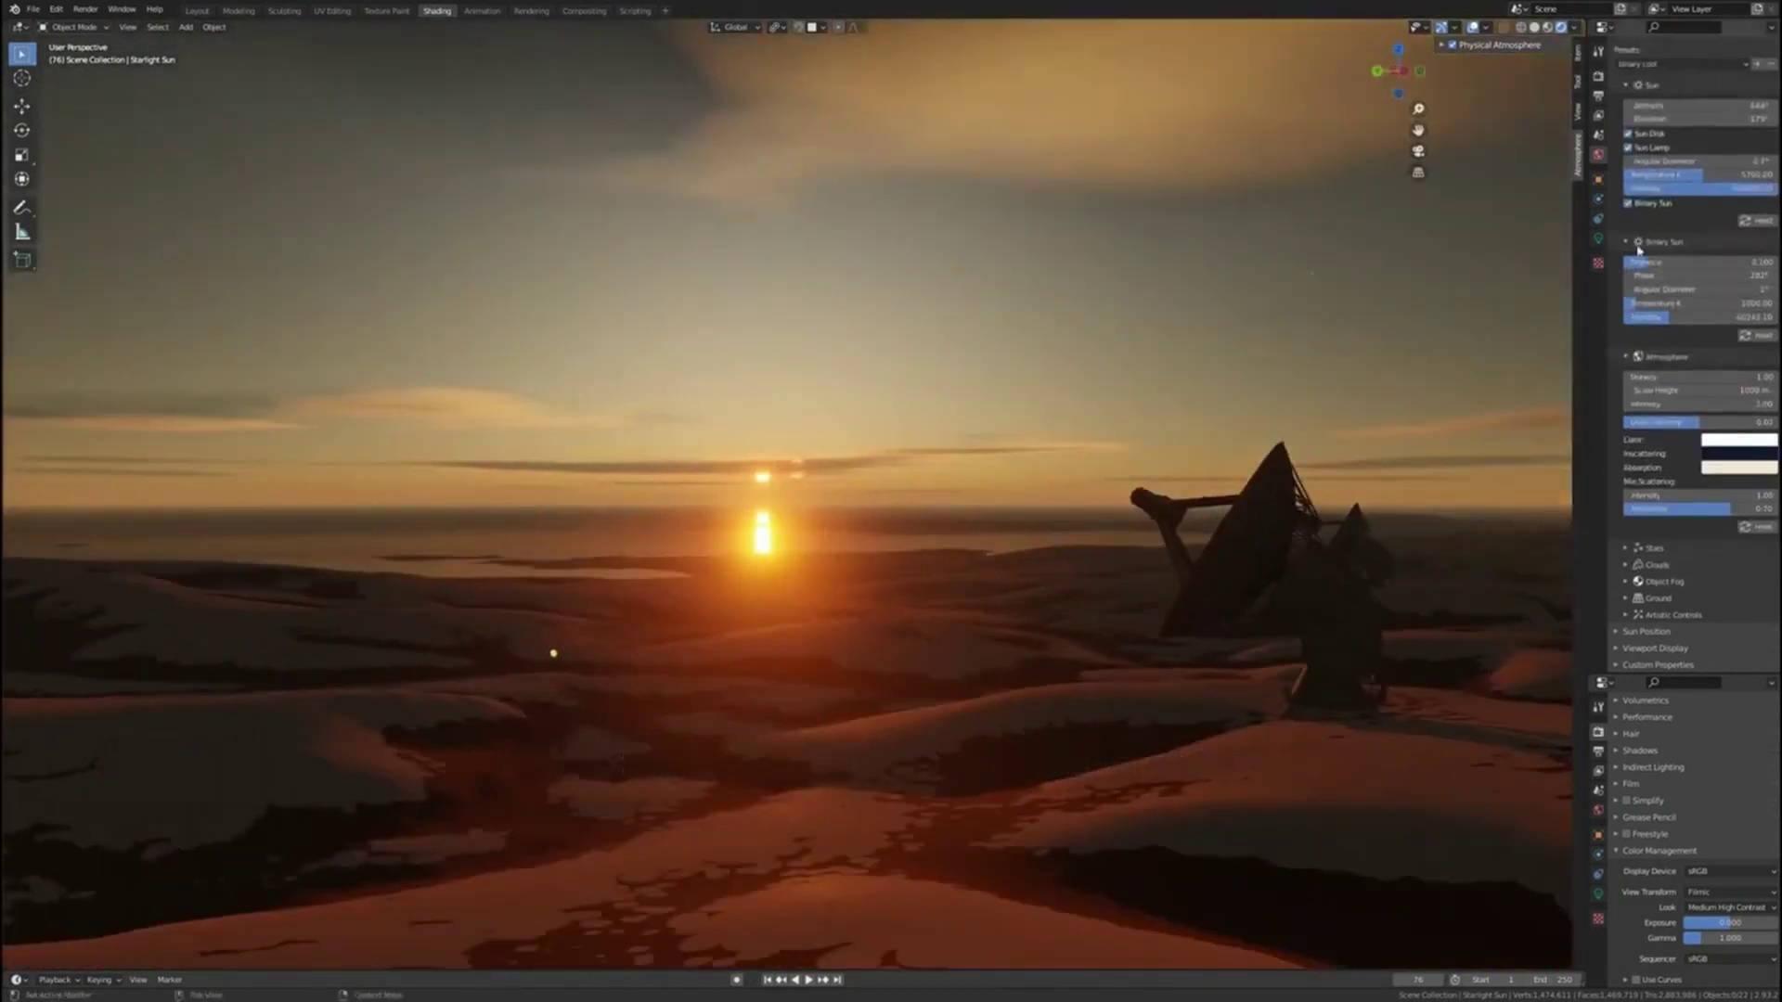
Disable the binary sun and retint the atmosphere with a blue colour and a brighter inscattering colour
click(1645, 204)
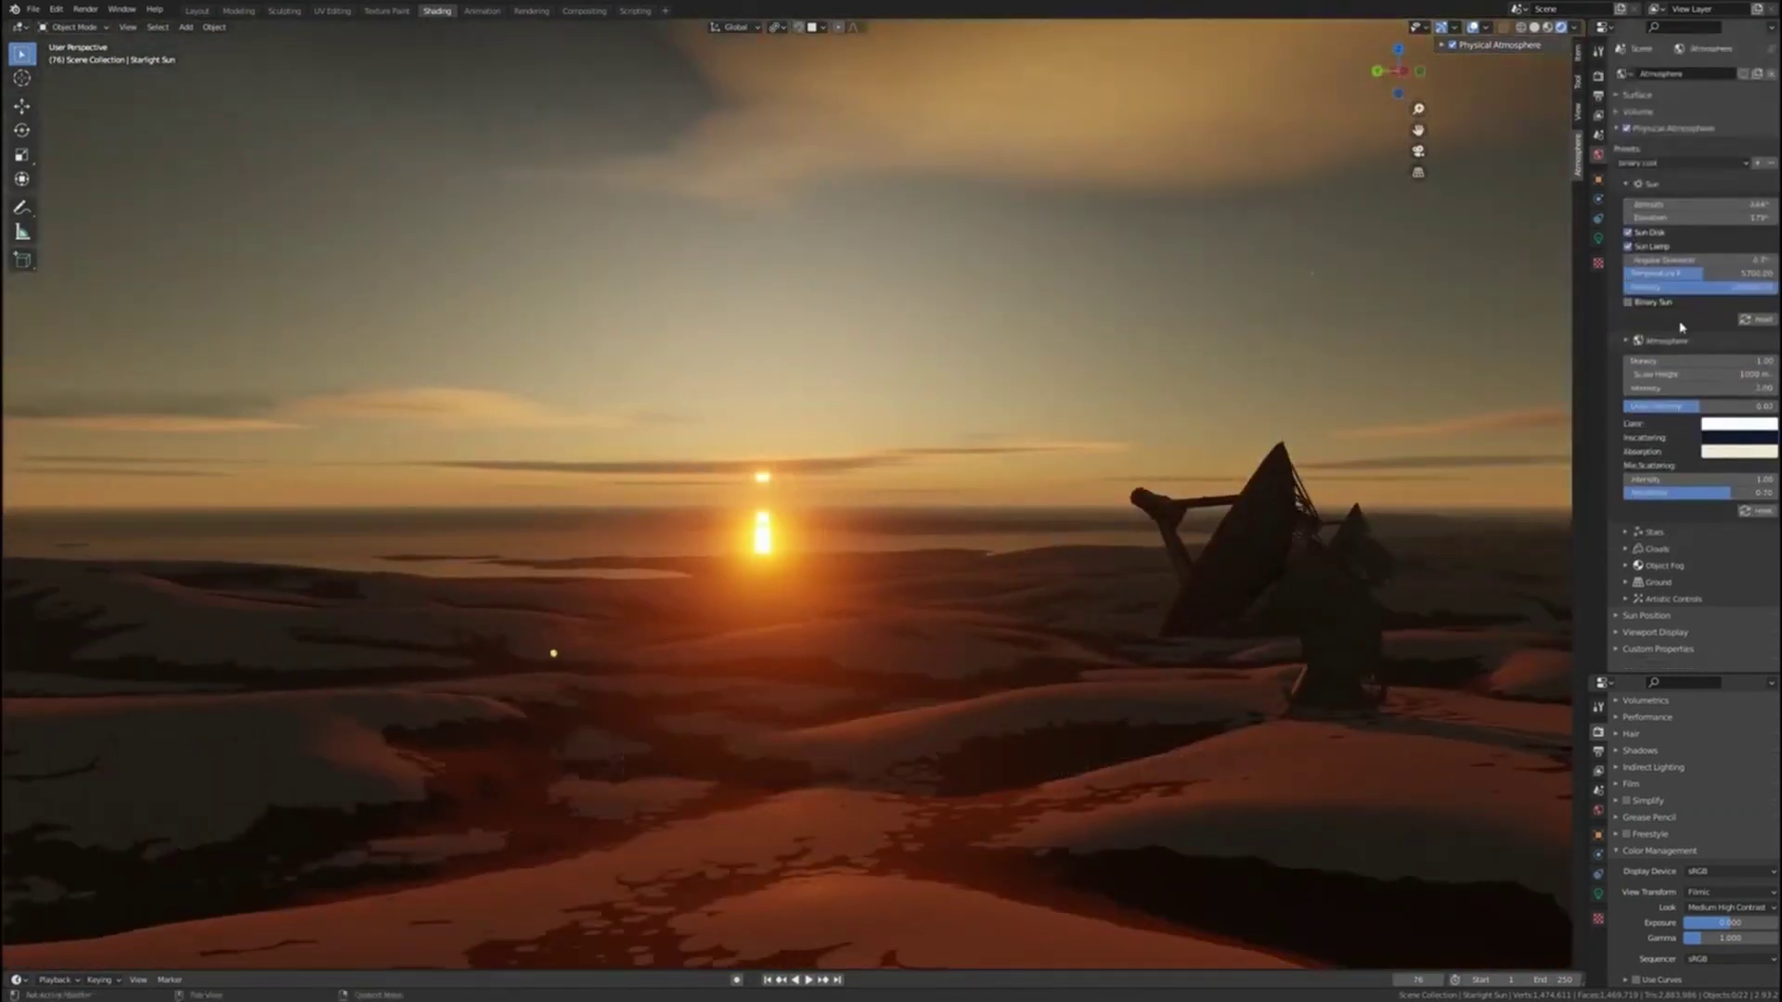
click(1724, 428)
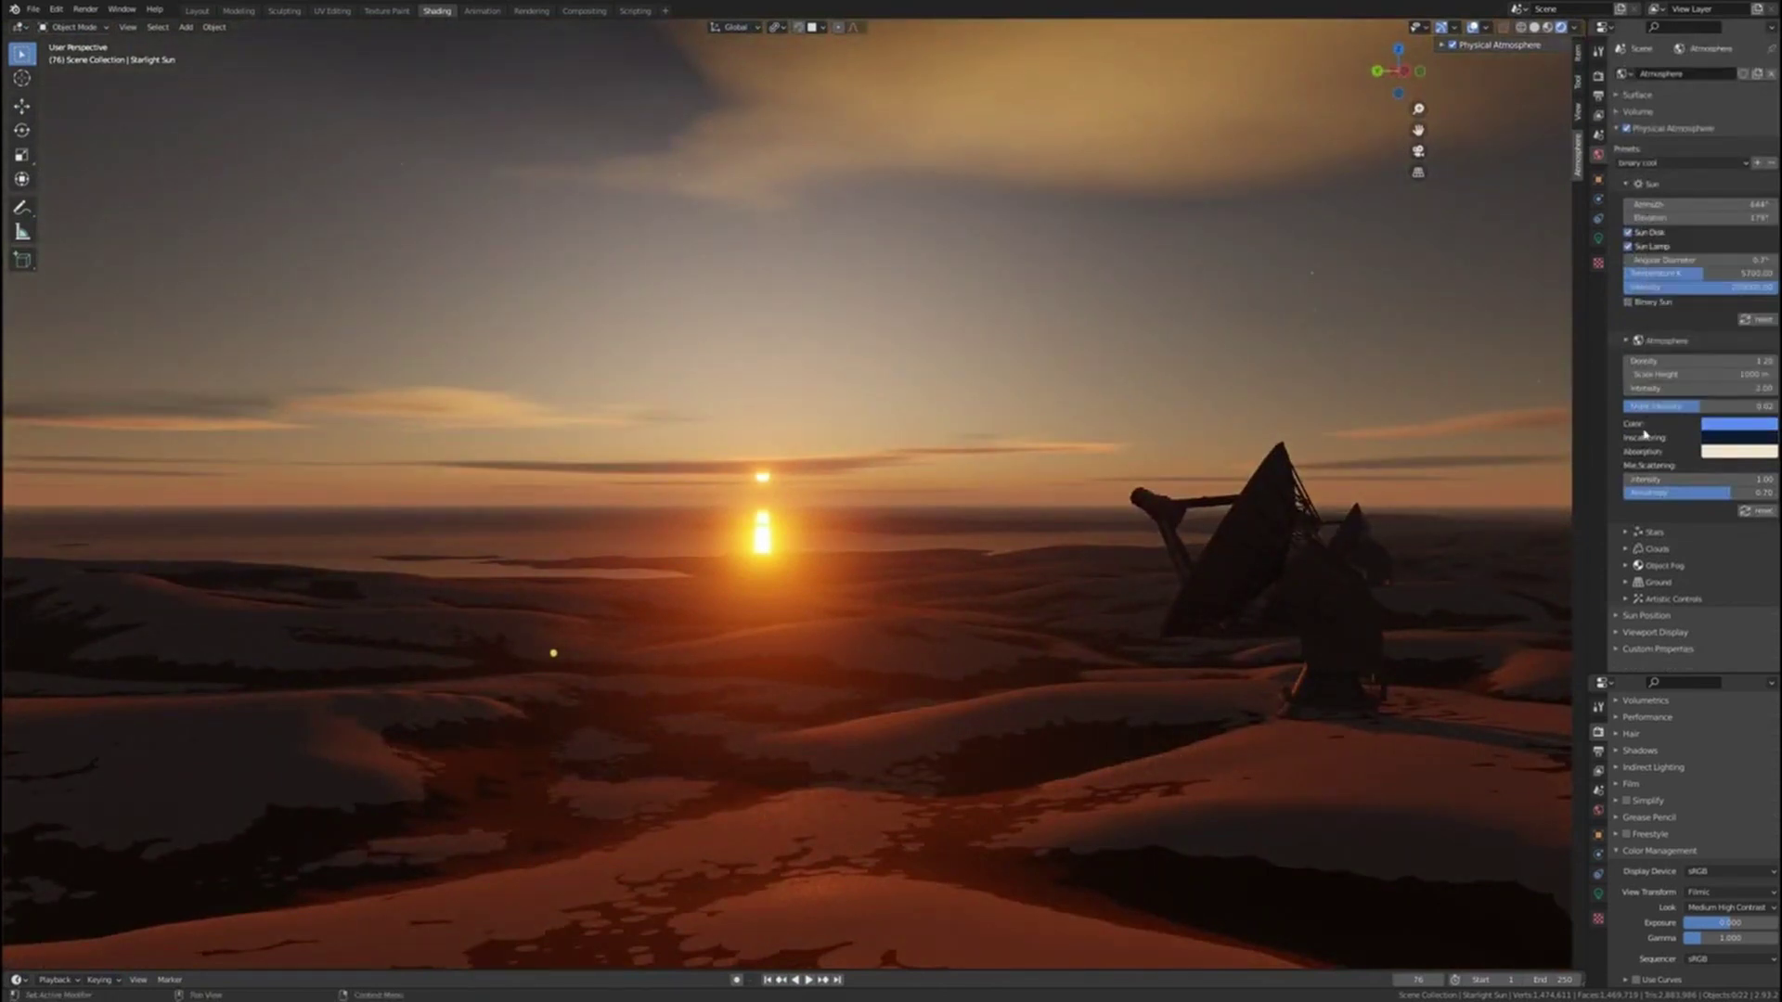
drag(1765, 318, 1765, 263)
click(1715, 453)
Set the Mie scattering intensity to 2 and change the sun elevation to put the sun below the horizon
shift+middle_drag(1234, 436, 1423, 349)
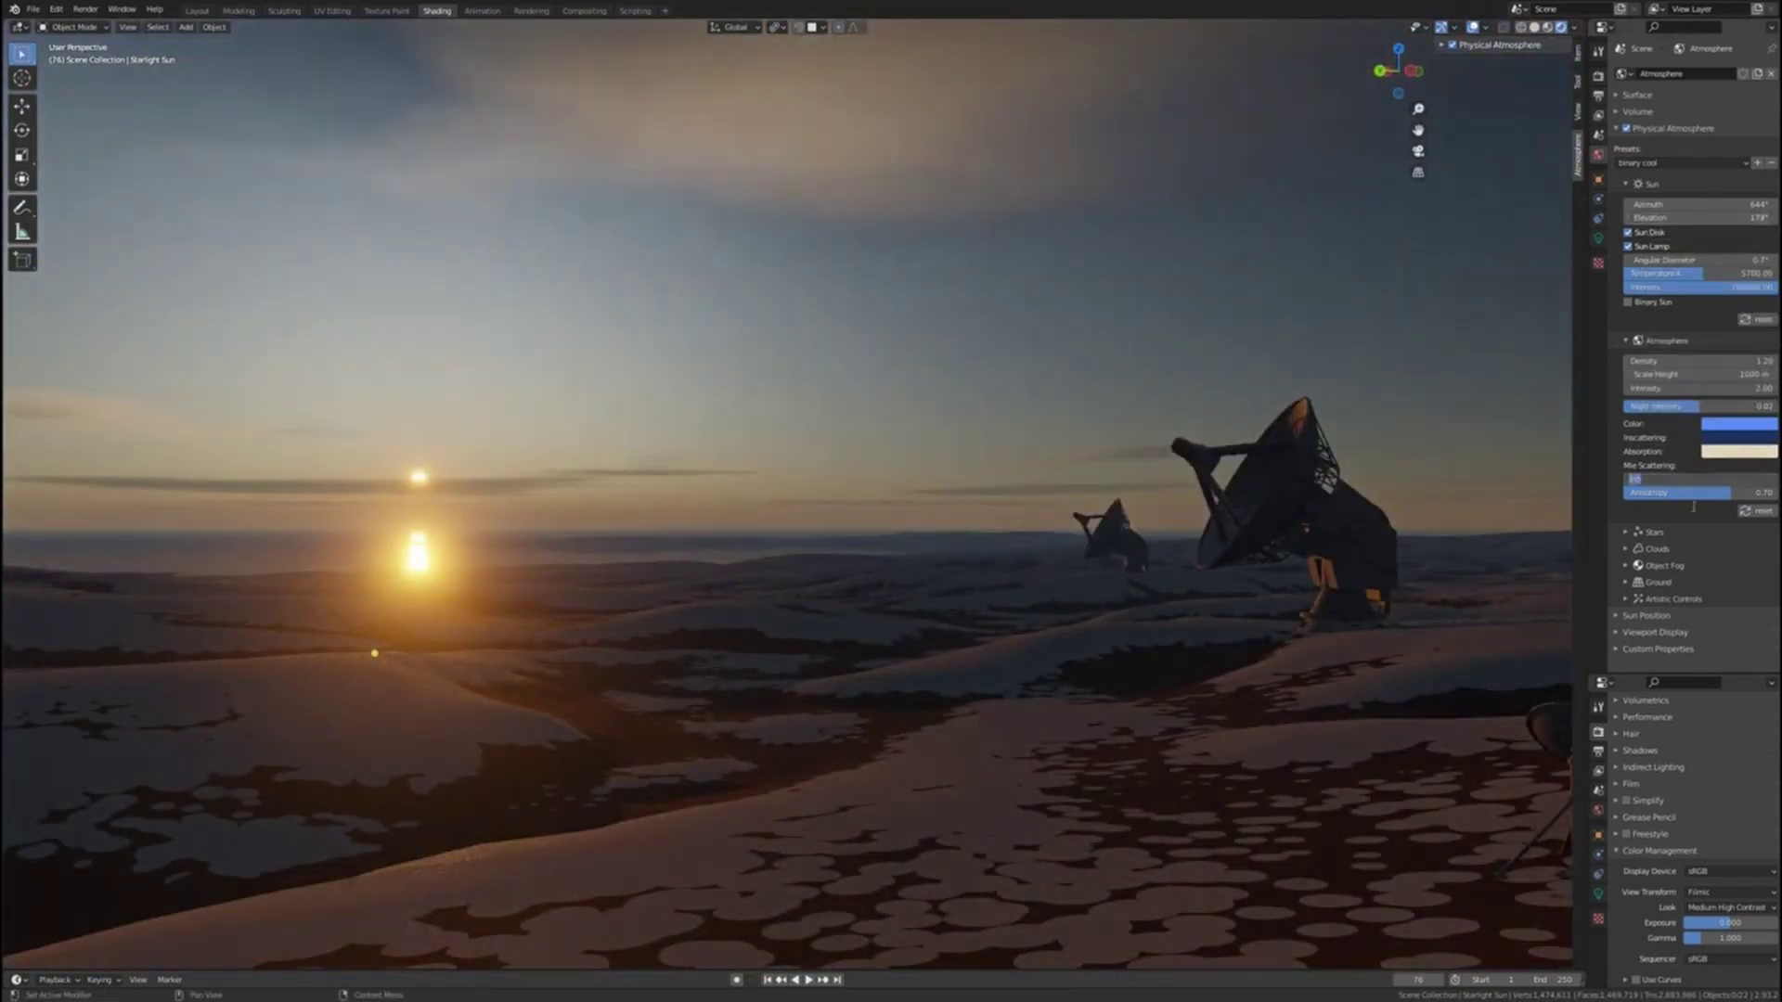
key(Return)
middle_drag(1295, 557, 1273, 706)
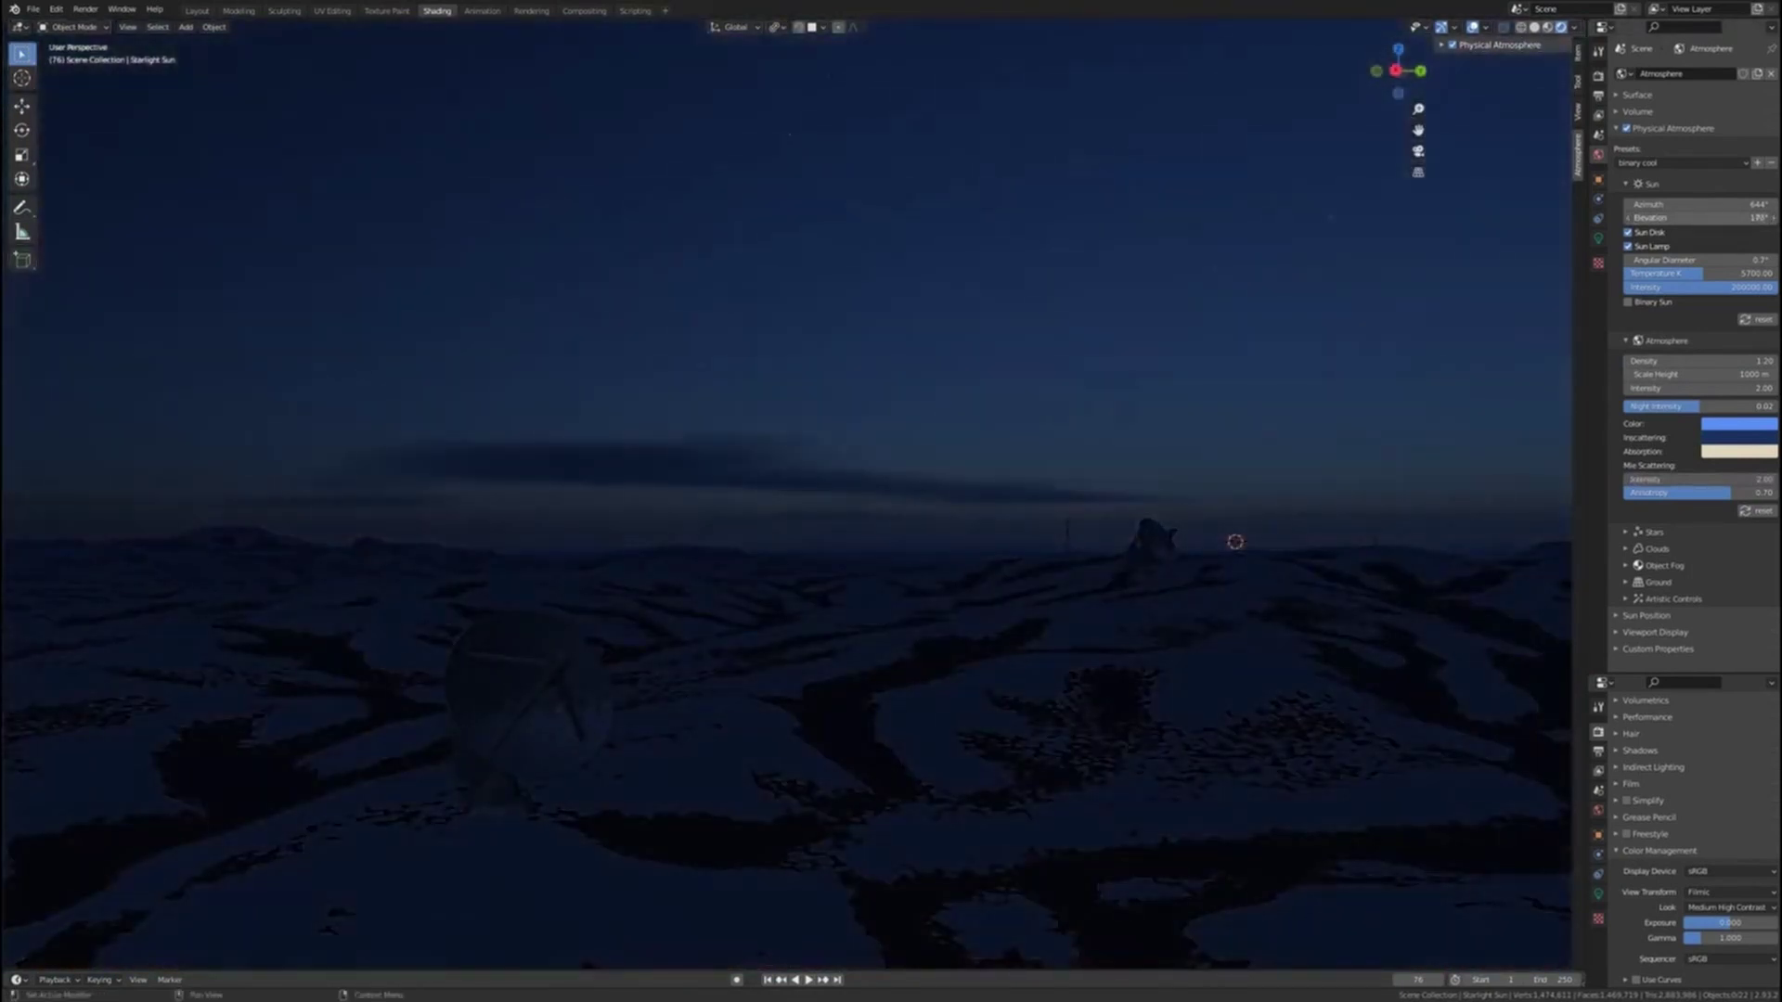
drag(1761, 219, 1755, 219)
shift+middle_drag(1081, 496, 997, 509)
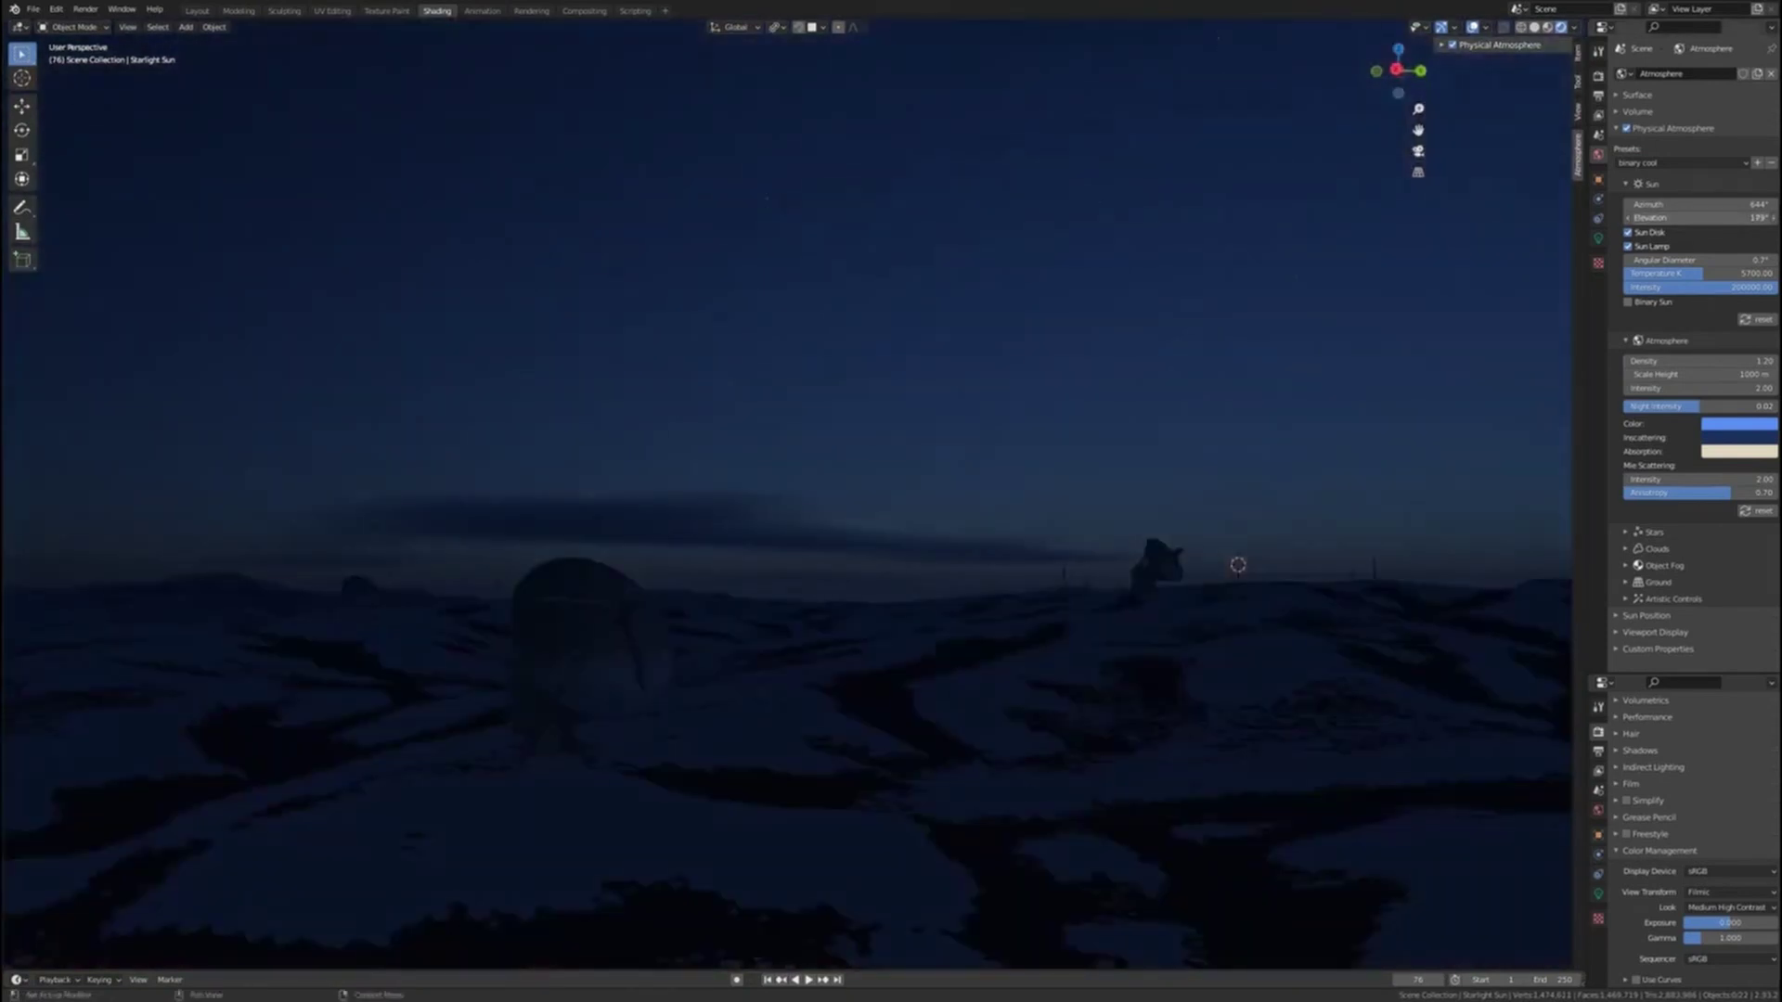
Set the procedural stars' radiance intensity to 0.50 and radiance gamma to 0.60
click(1644, 532)
key(Return)
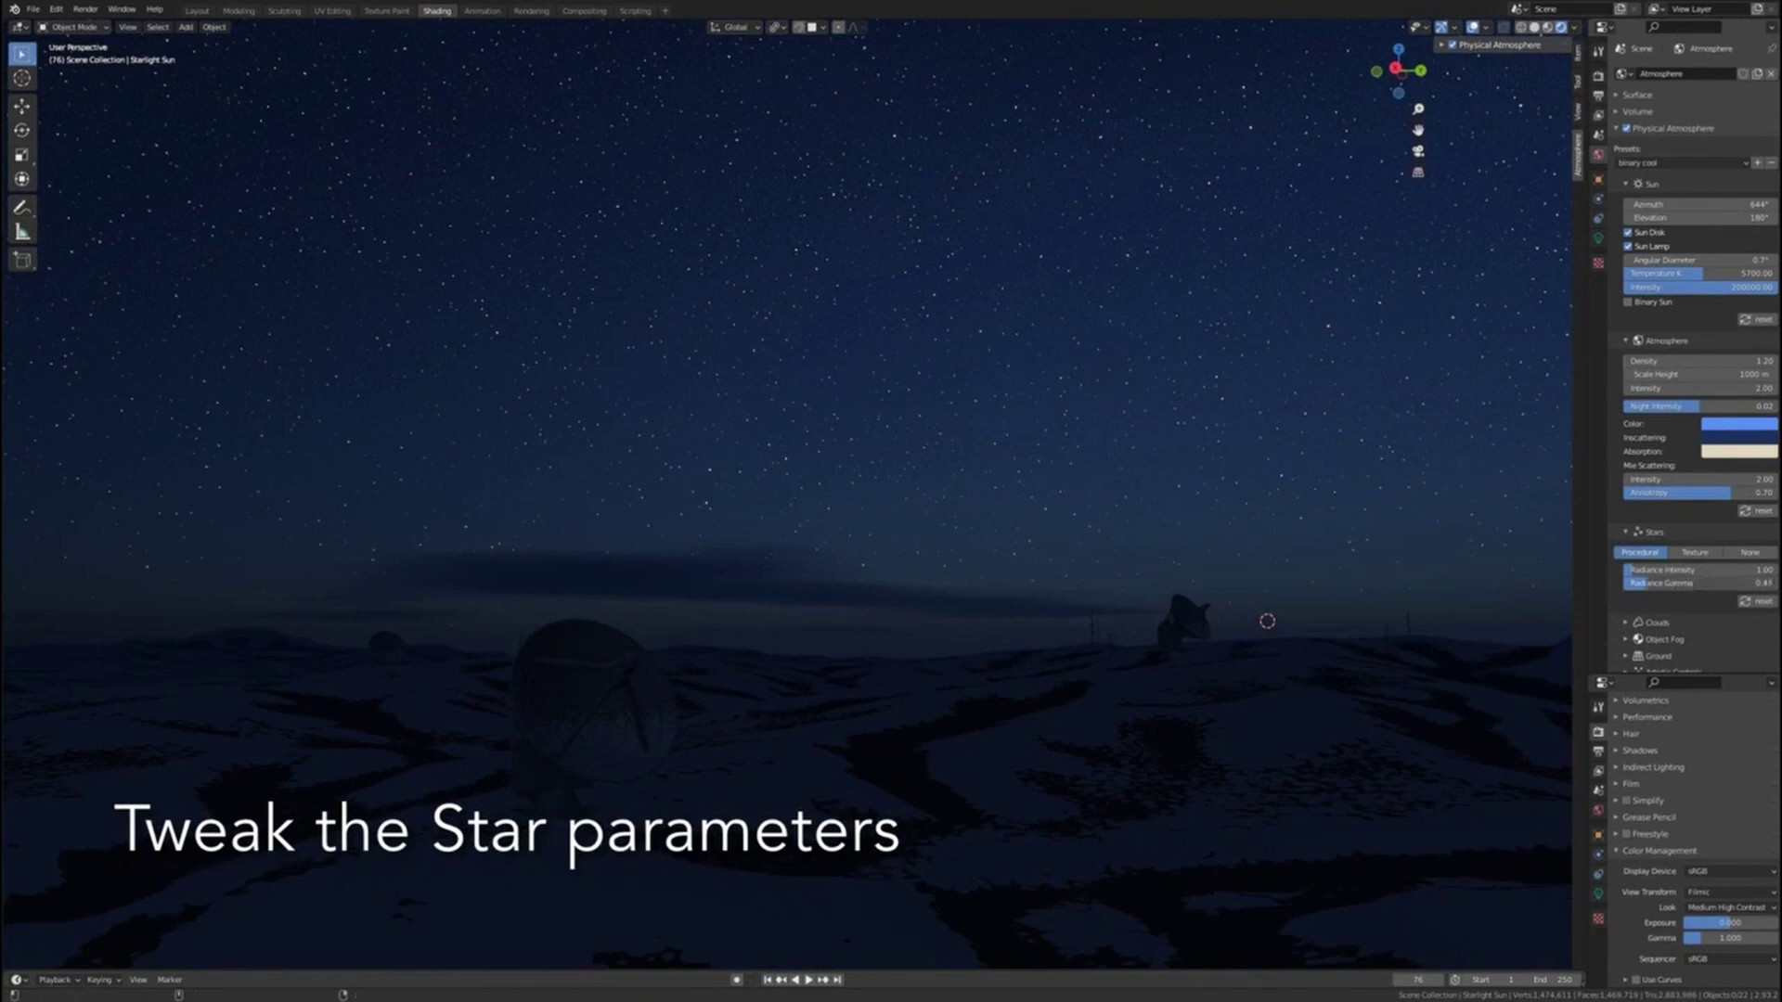
drag(1660, 587, 1674, 585)
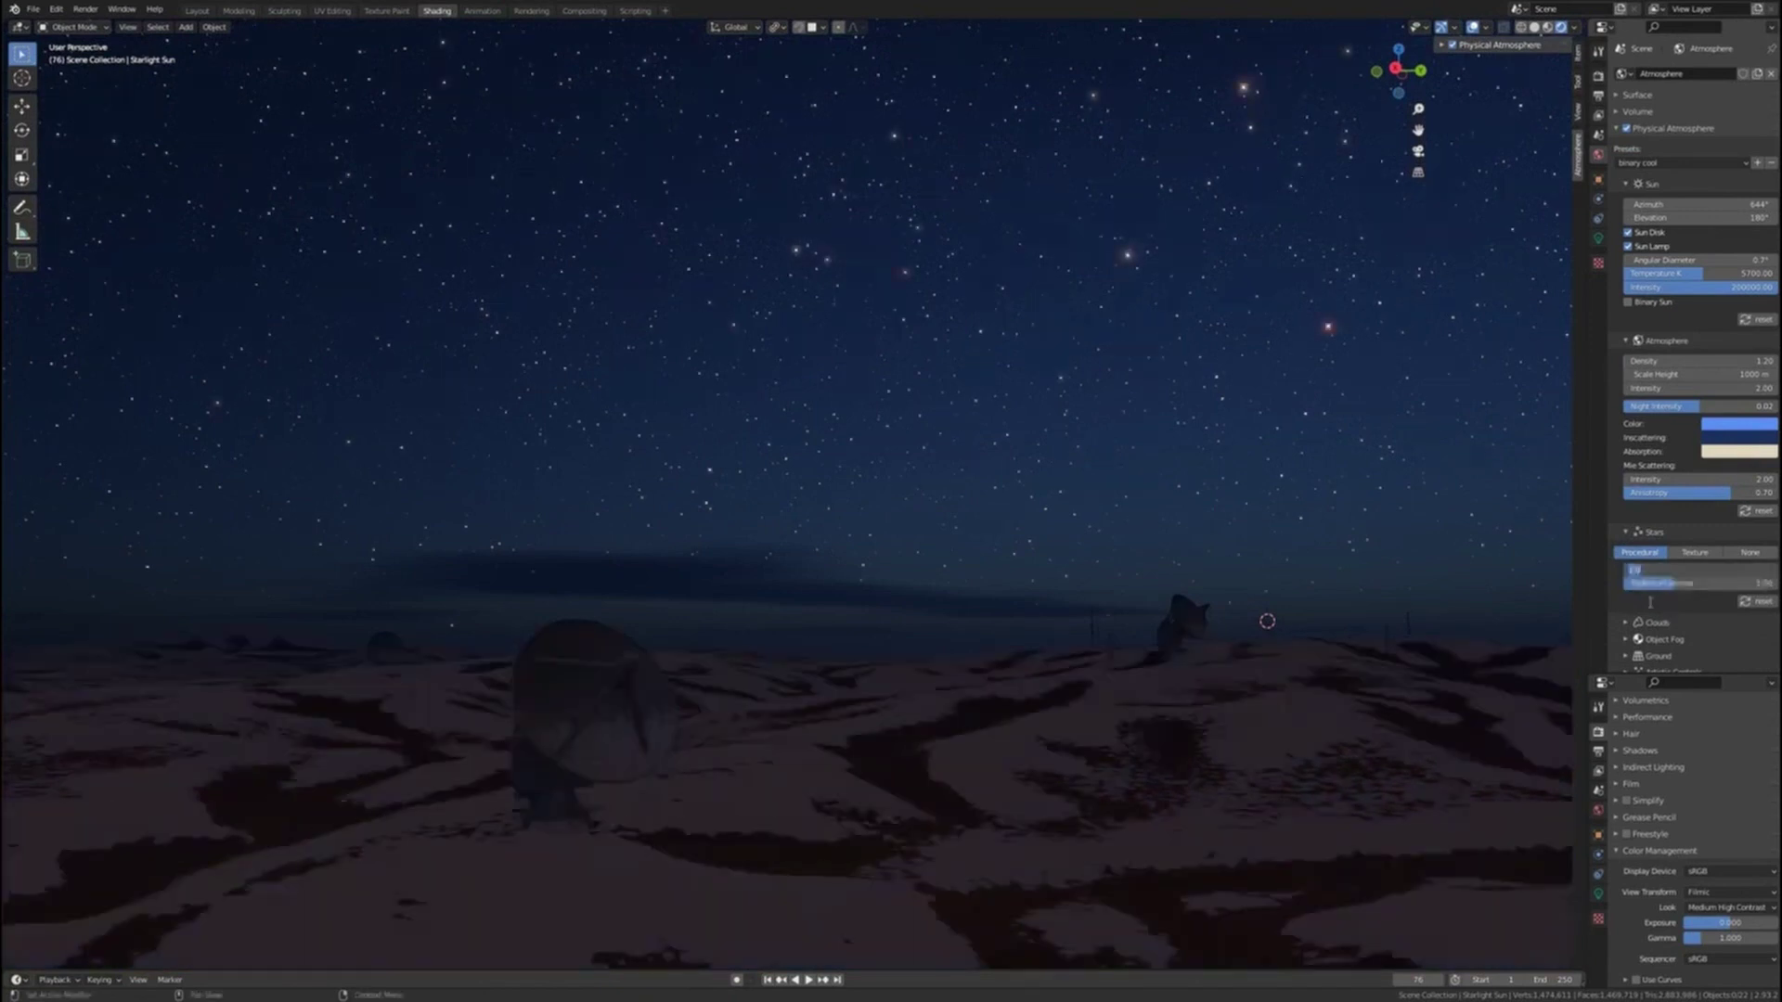
key(Return)
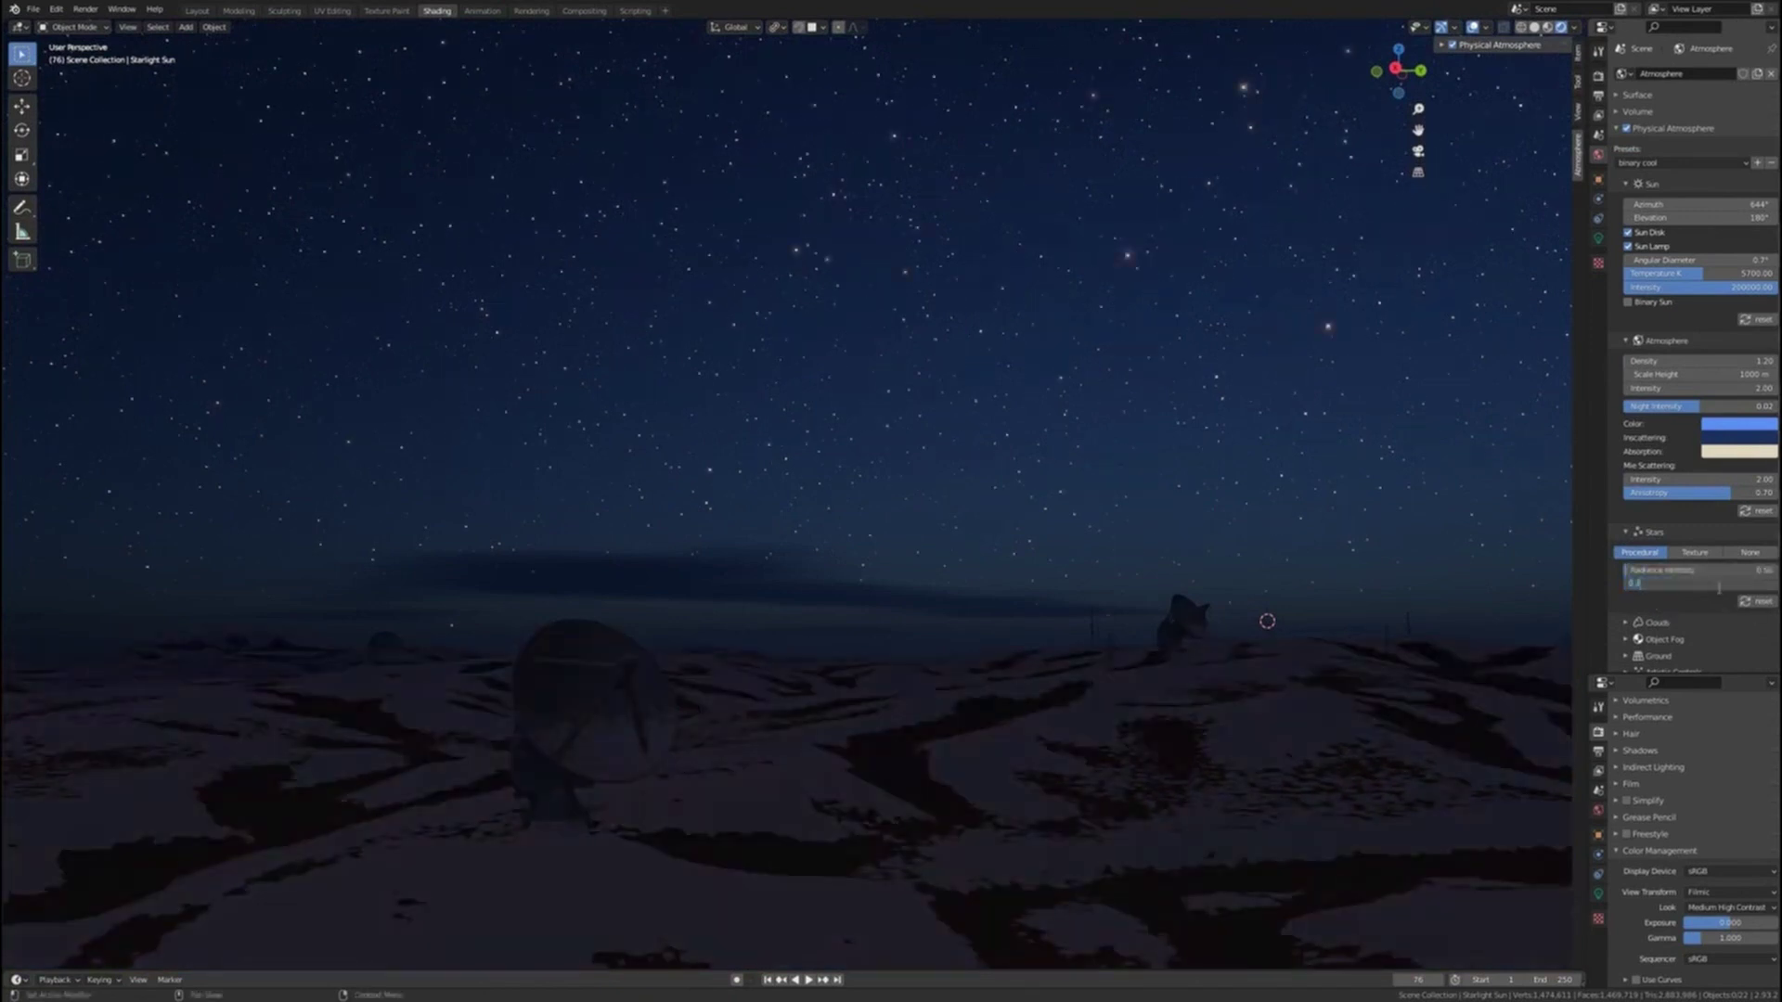
key(Return)
Save the look as preset starry_night with the sun position included, and try the saved presets, ending on hazy evening
middle_drag(1340, 573, 1357, 561)
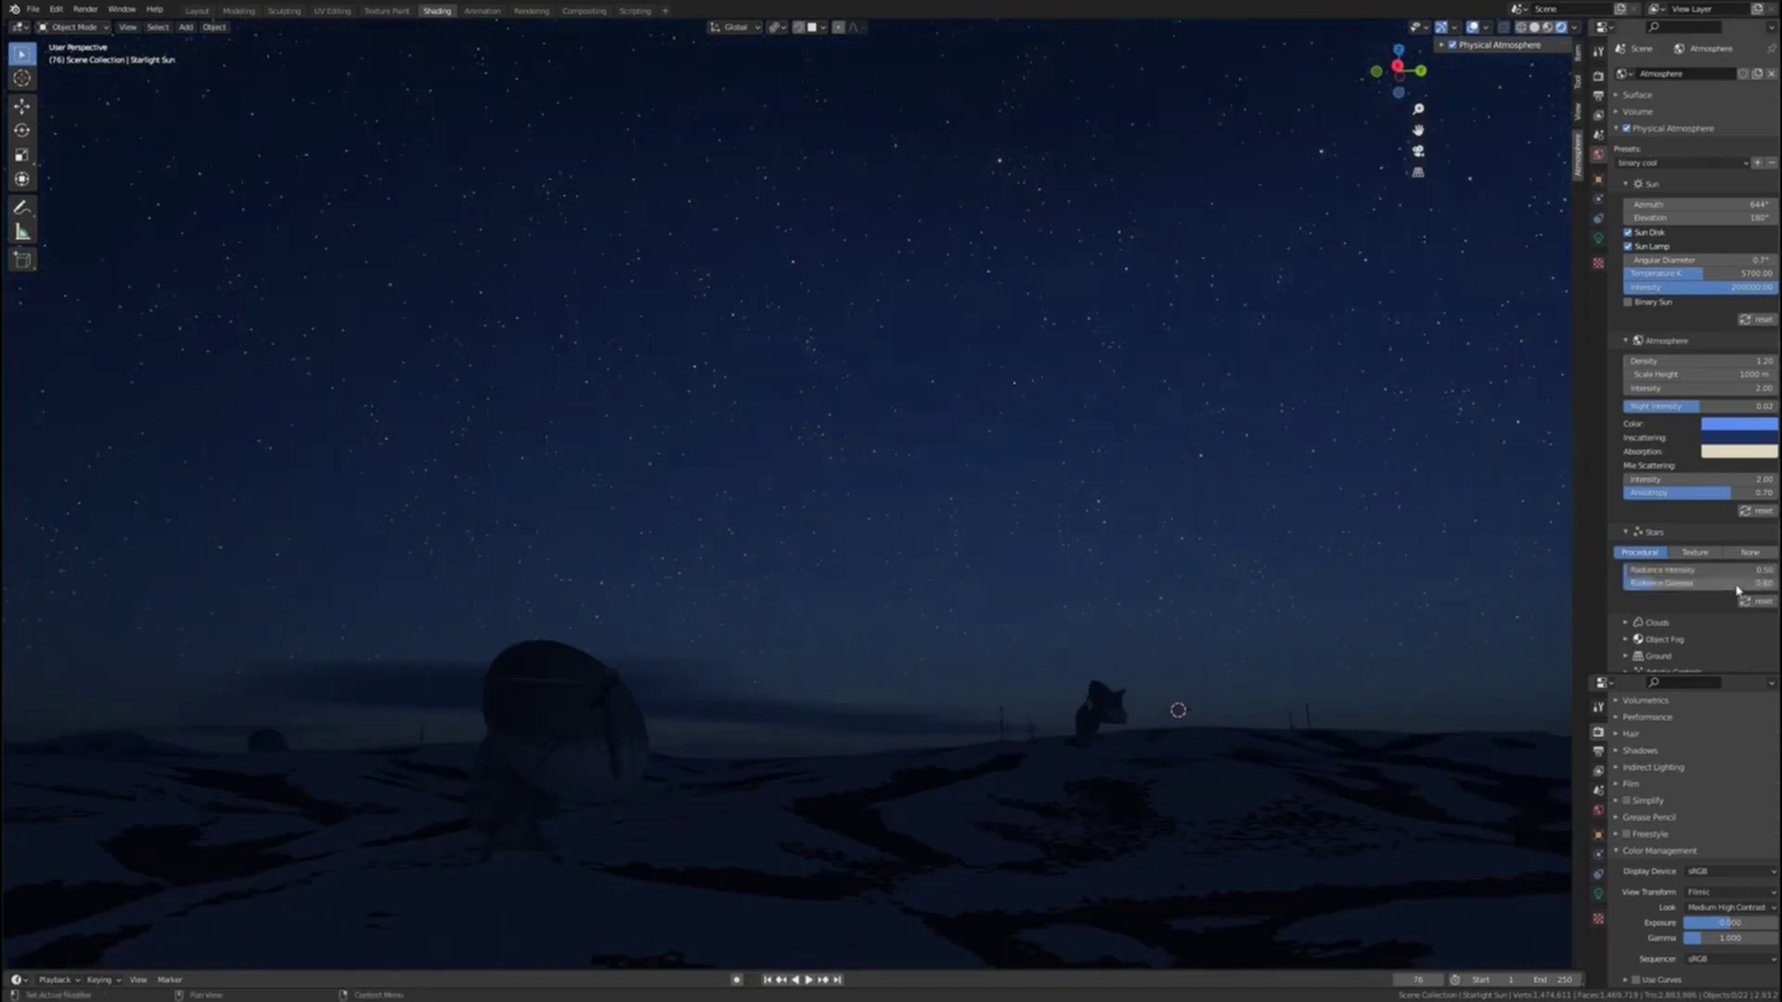
middle_drag(1475, 559, 1323, 567)
middle_drag(1182, 600, 1026, 546)
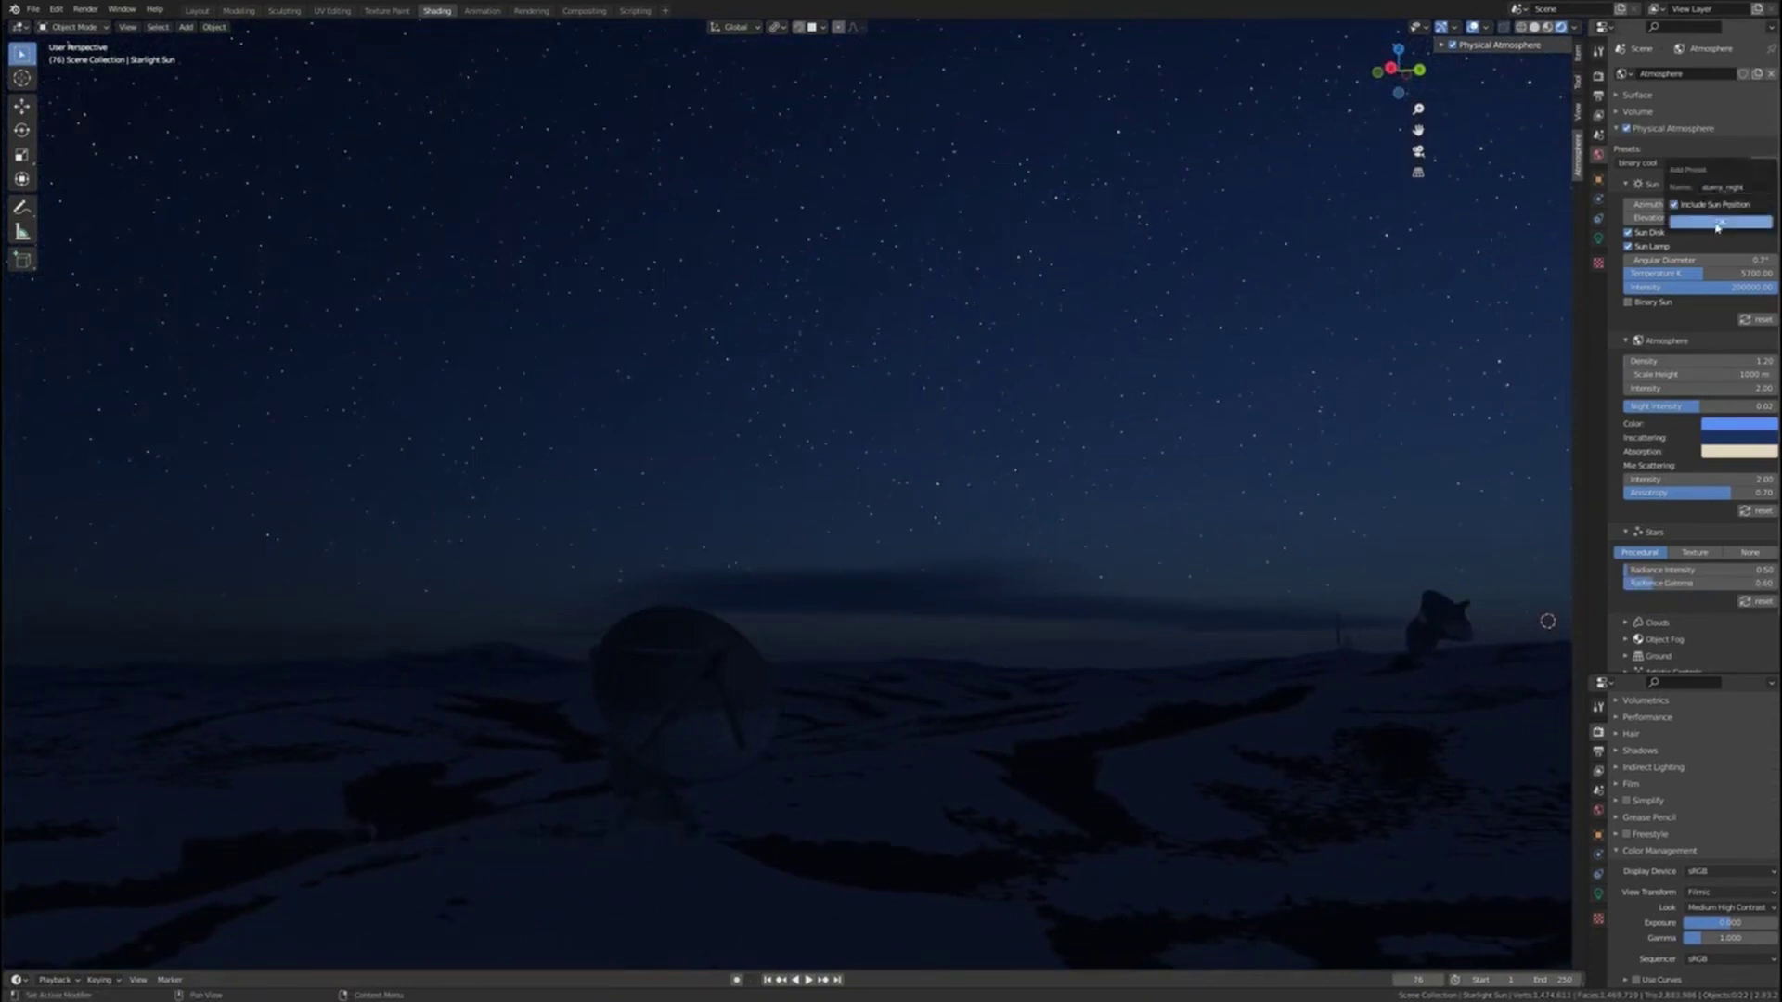
click(1670, 193)
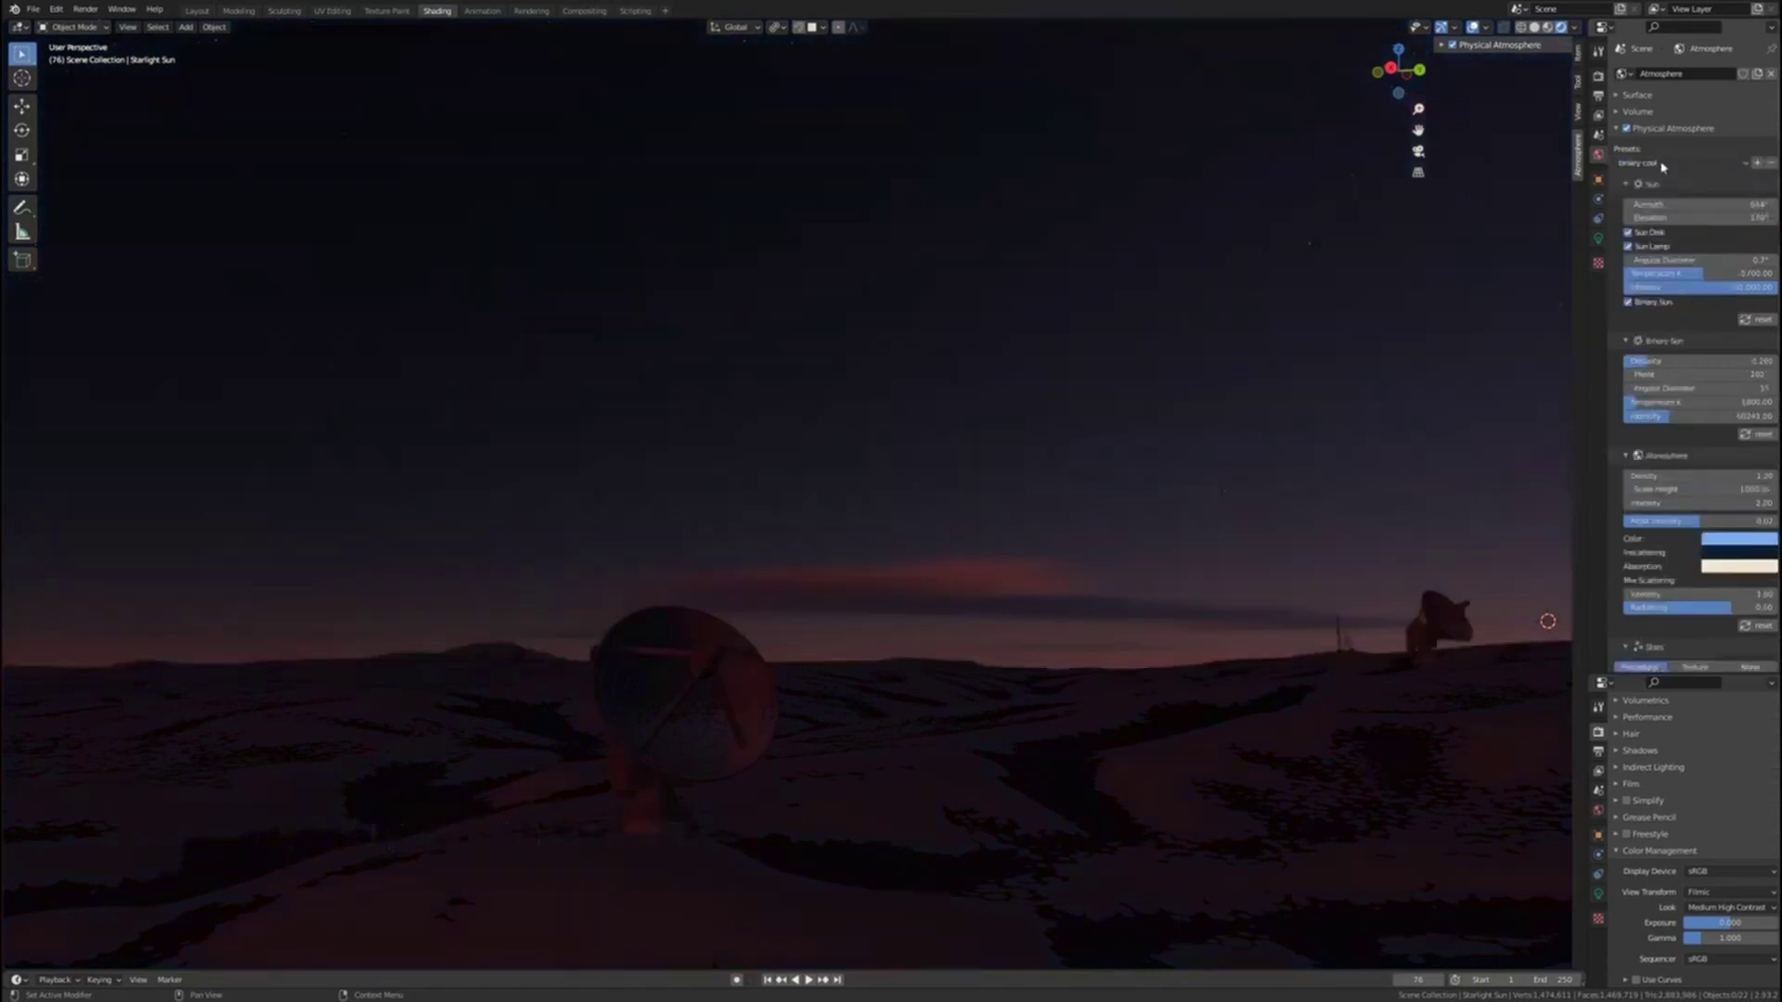
click(1657, 233)
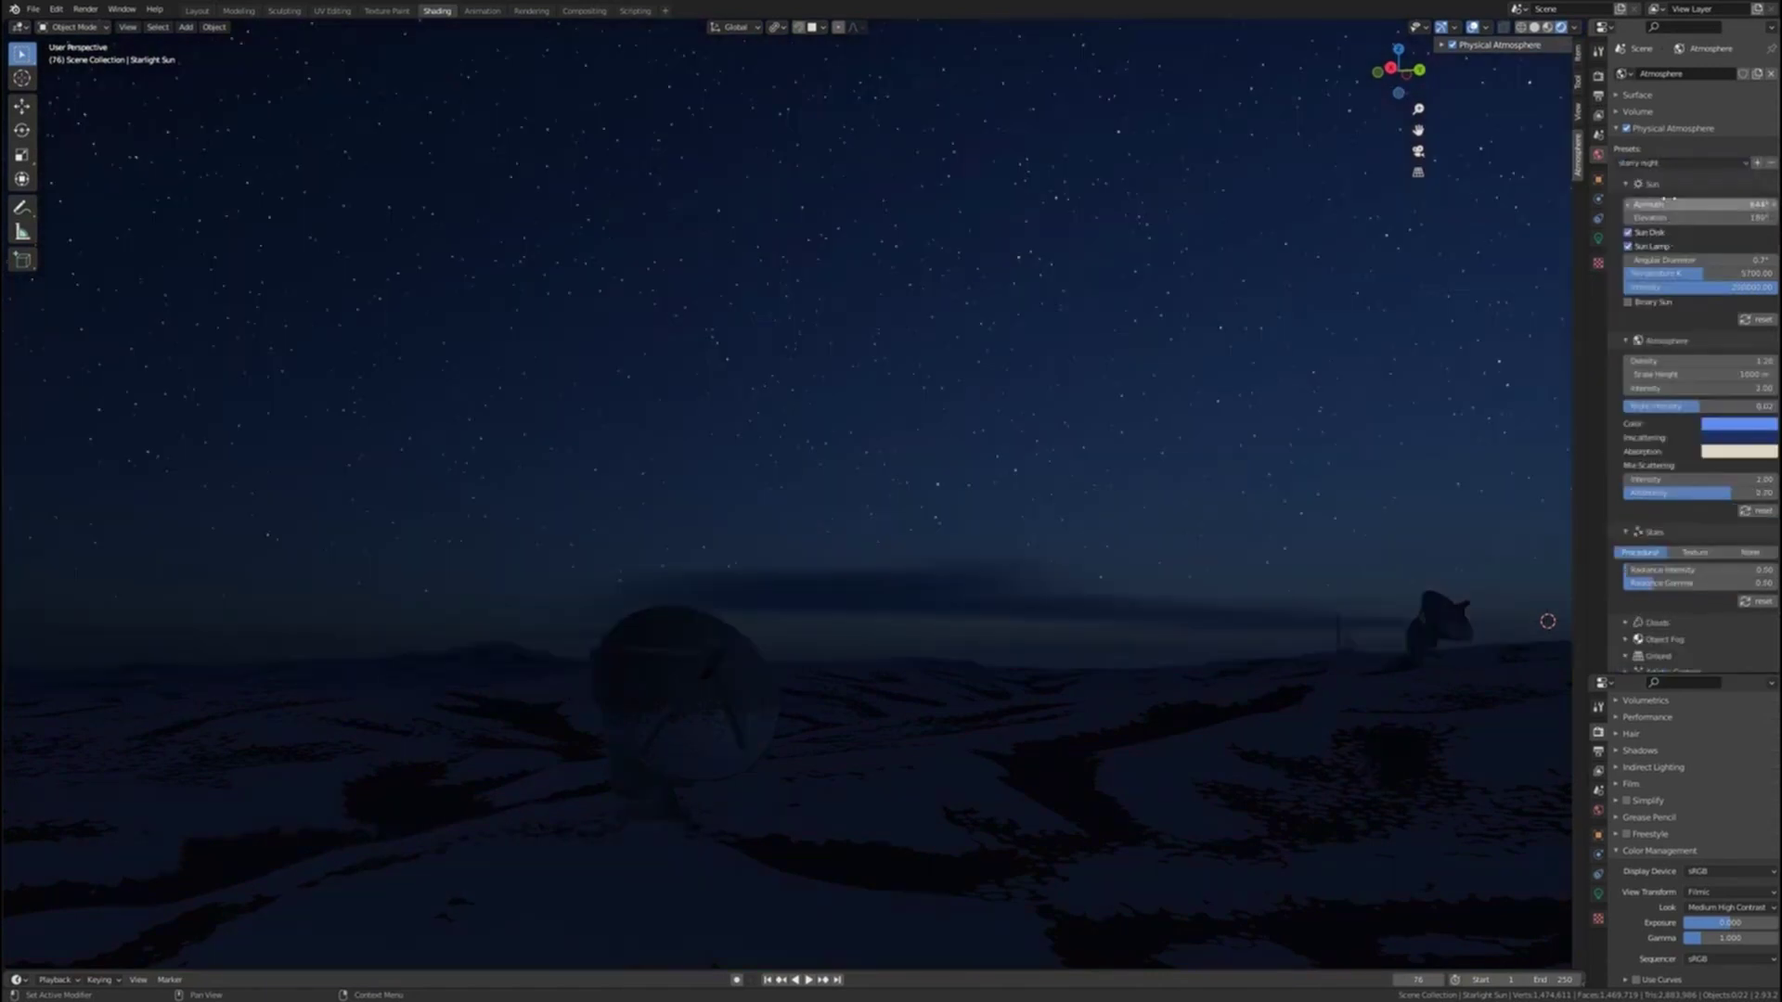
click(1664, 223)
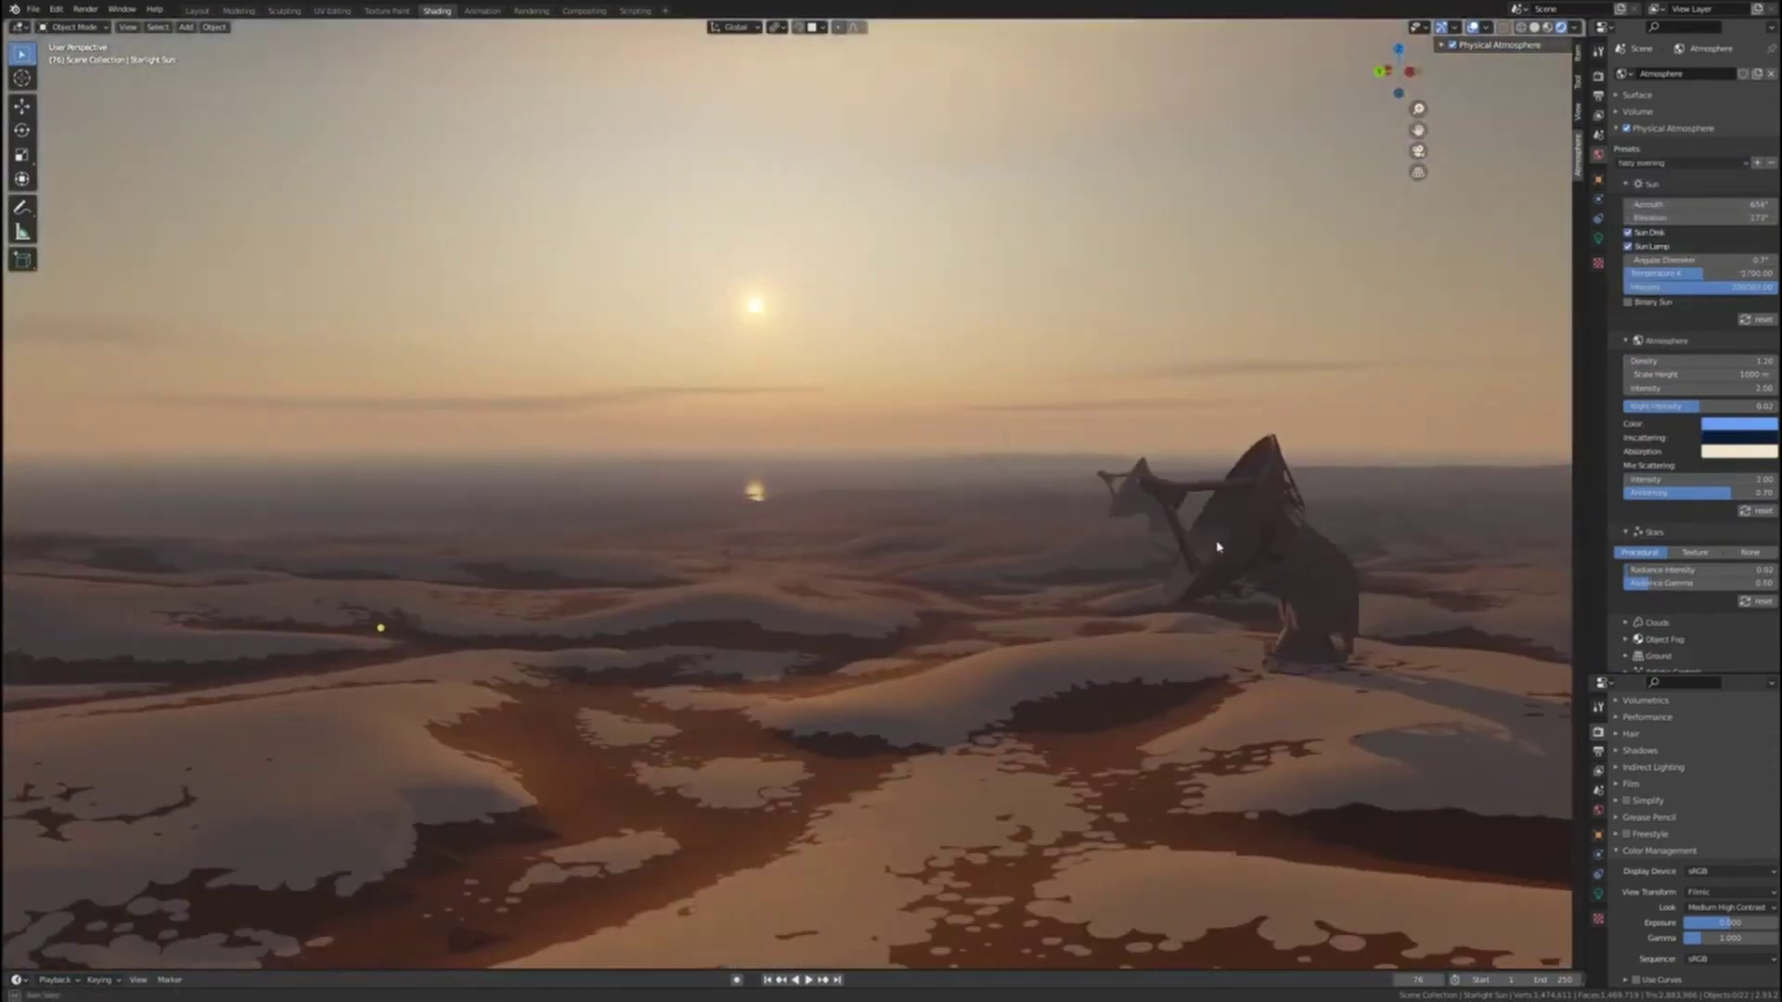
Clear the object fog from the scene materials and collapse the fog, atmosphere and sun settings
scroll(1687, 550, down, 2)
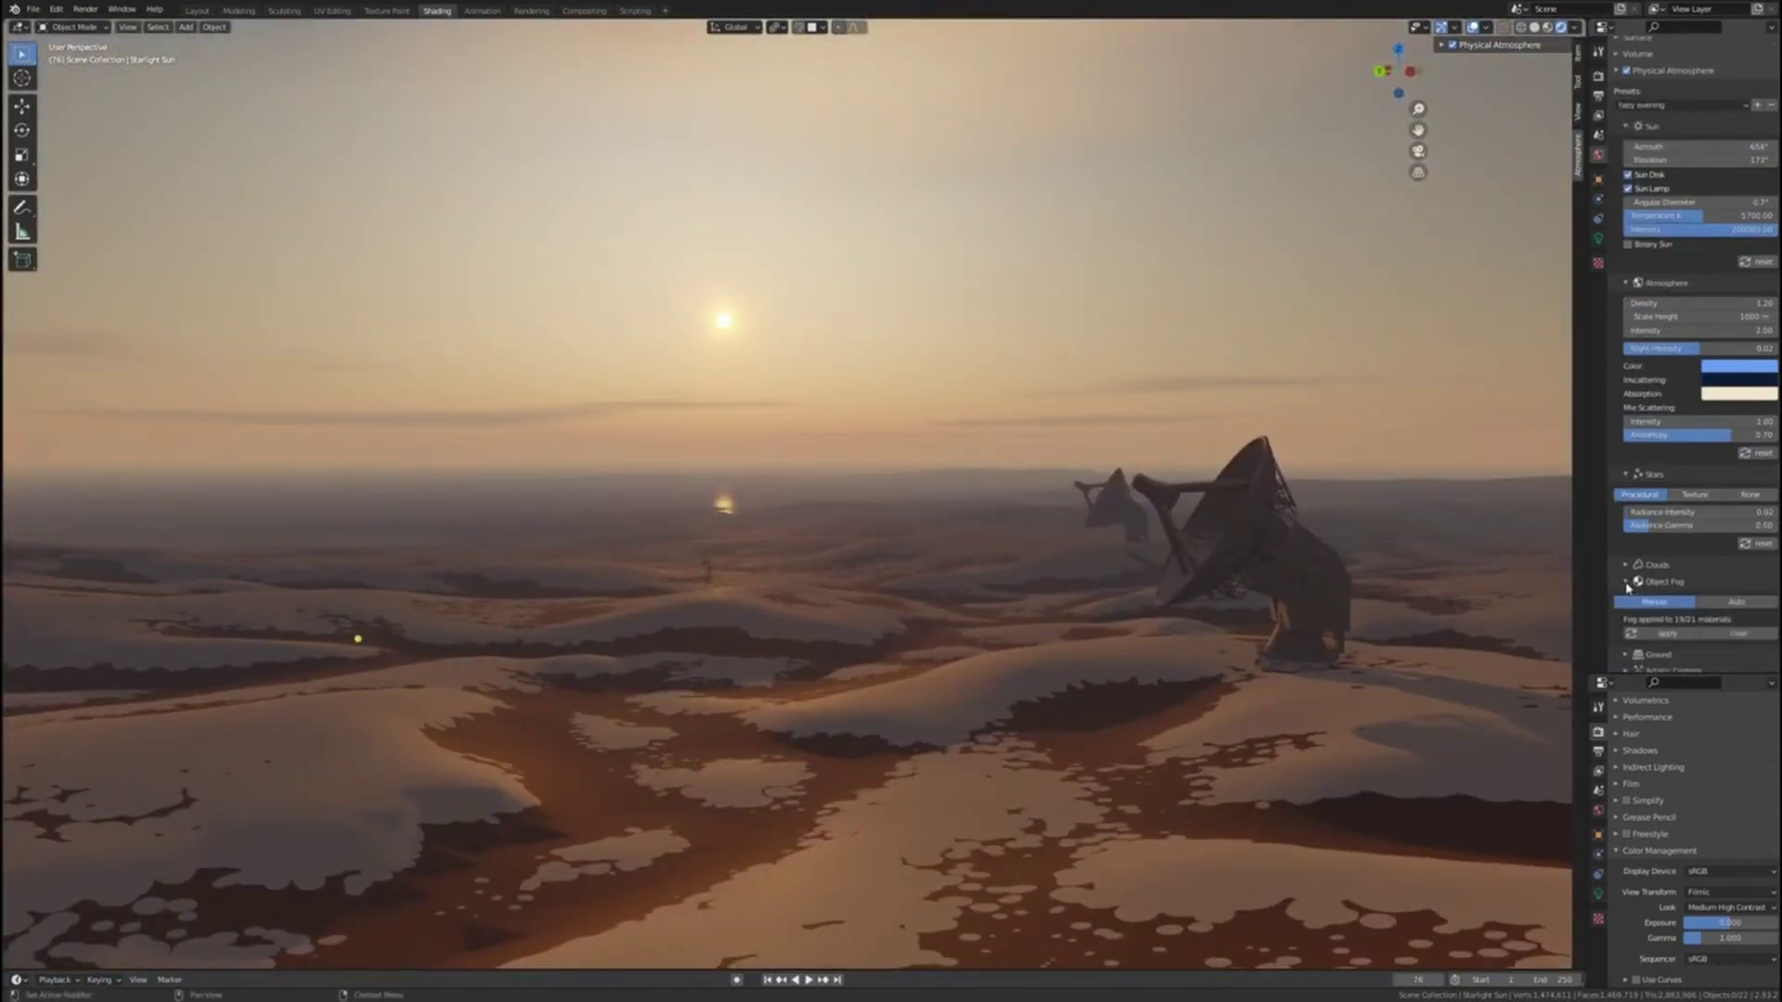
click(1724, 634)
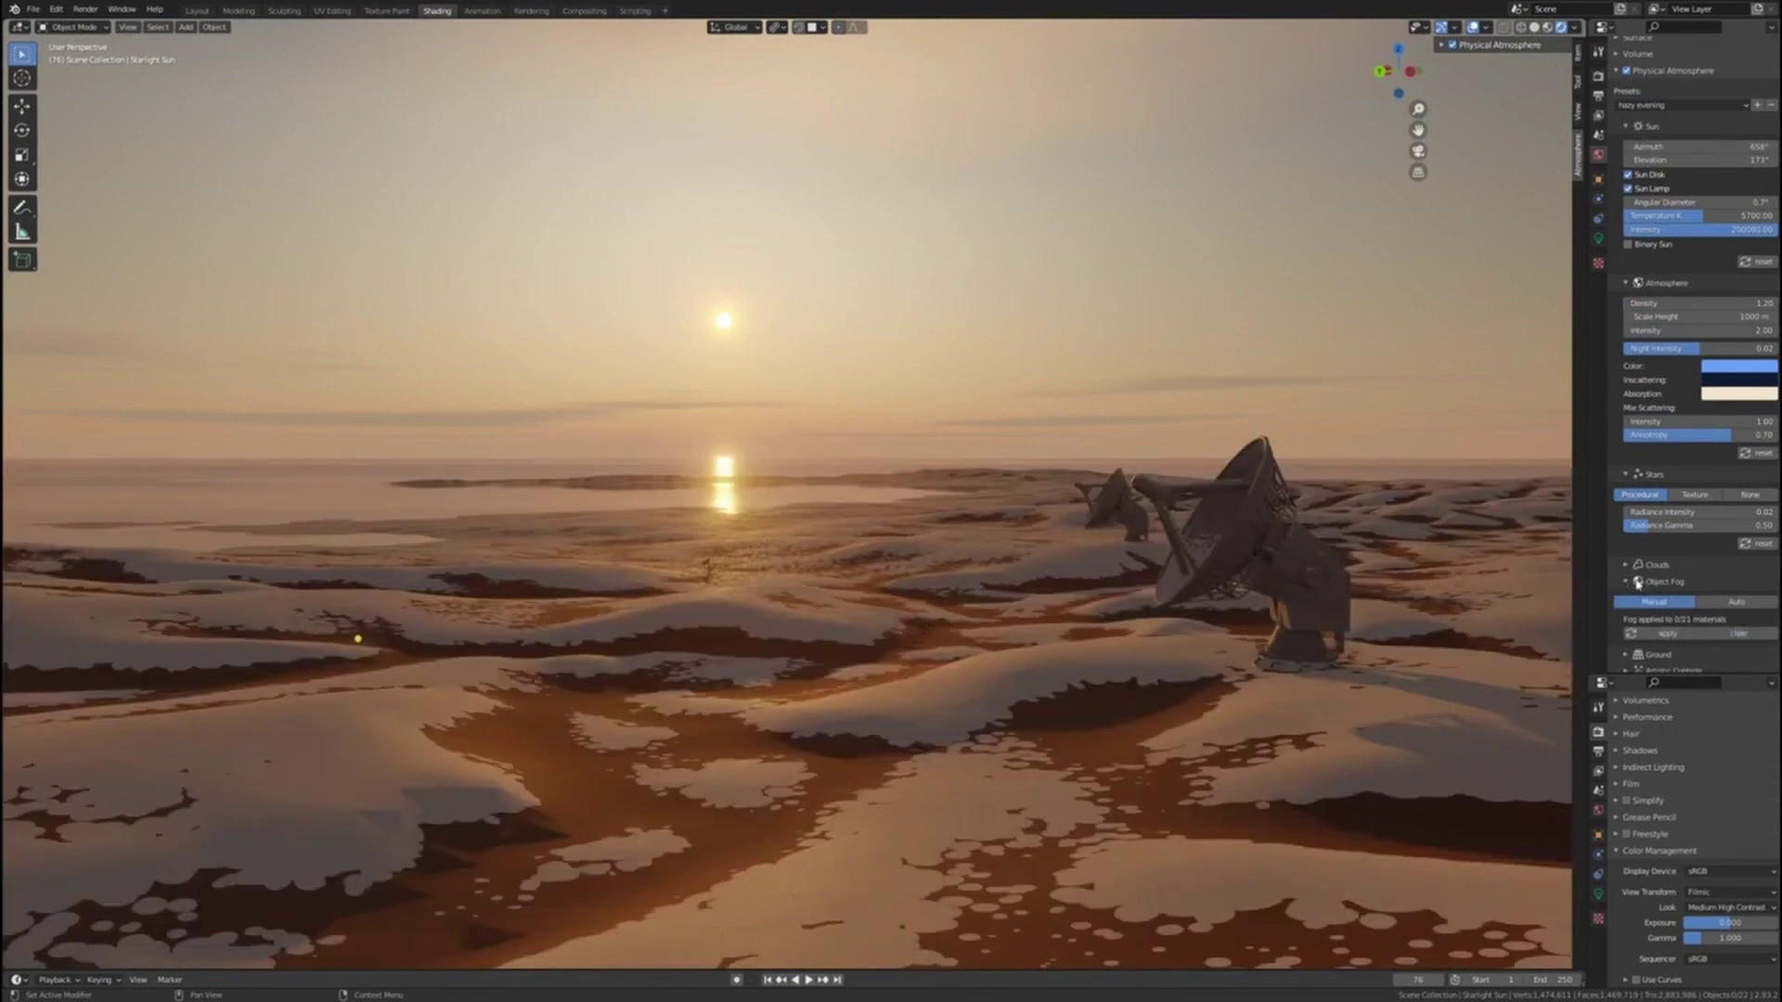
scroll(1687, 547, up, 2)
click(1626, 340)
click(1626, 185)
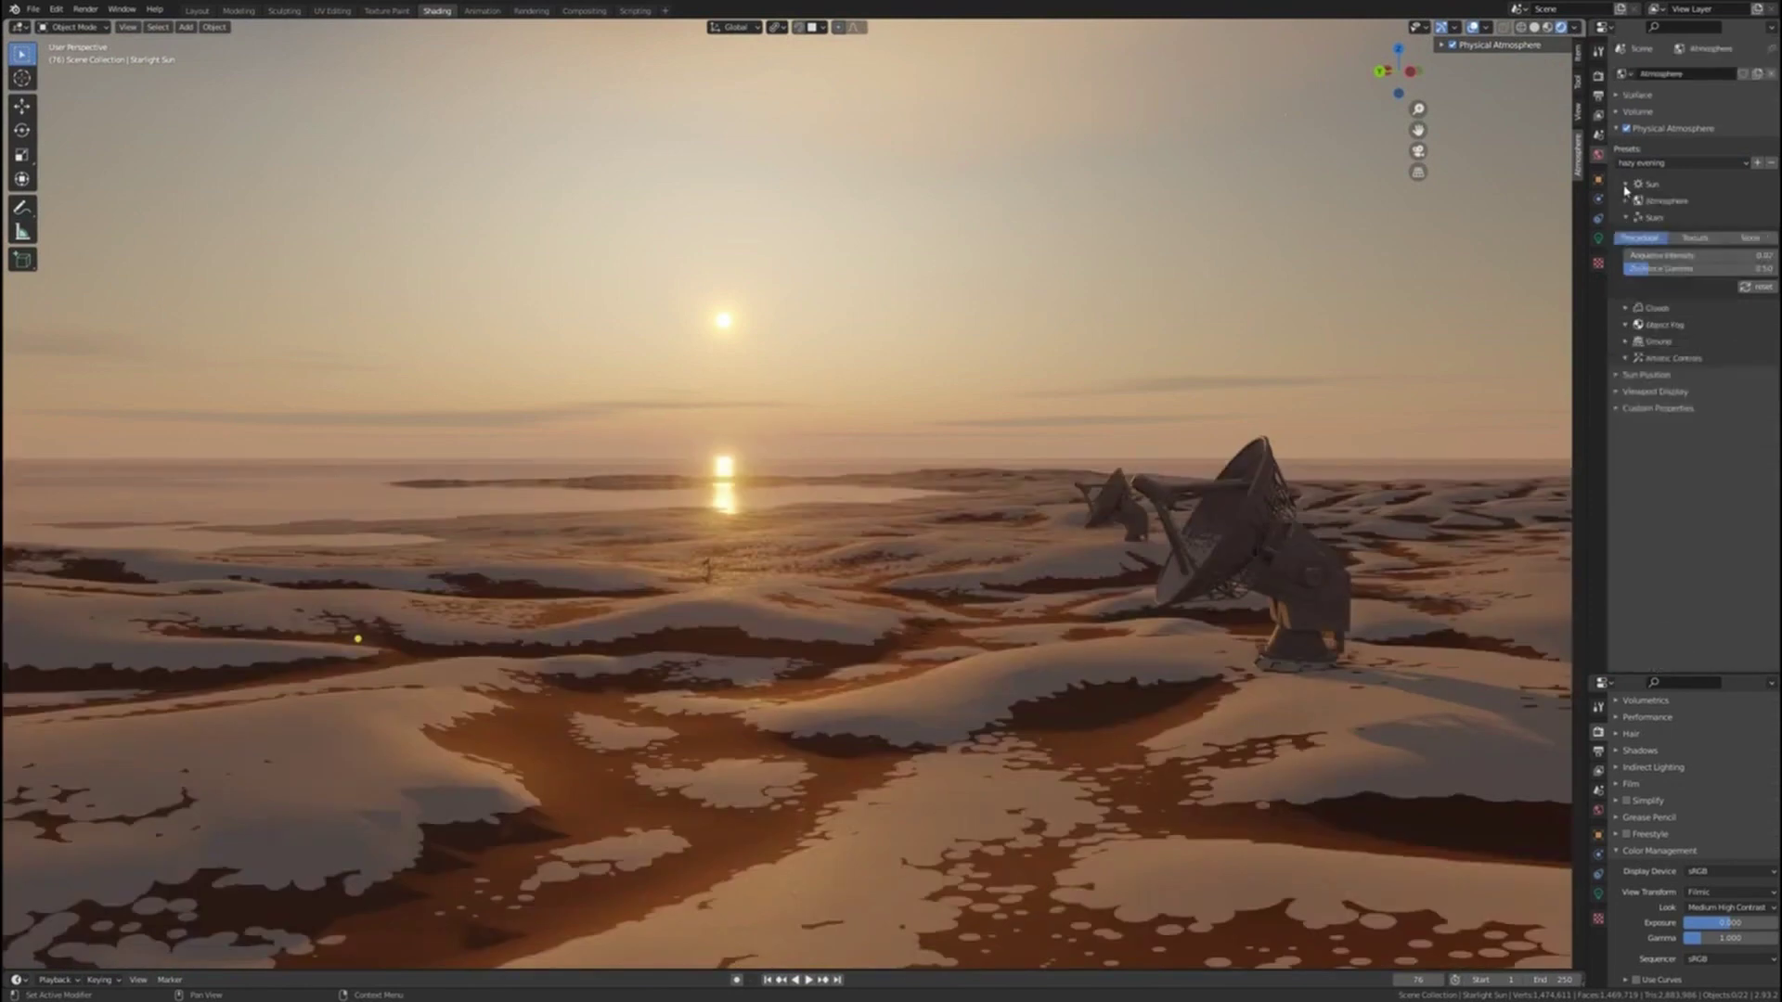
Disable the physical atmosphere from the viewport settings and switch the viewport to solid shading
click(1448, 46)
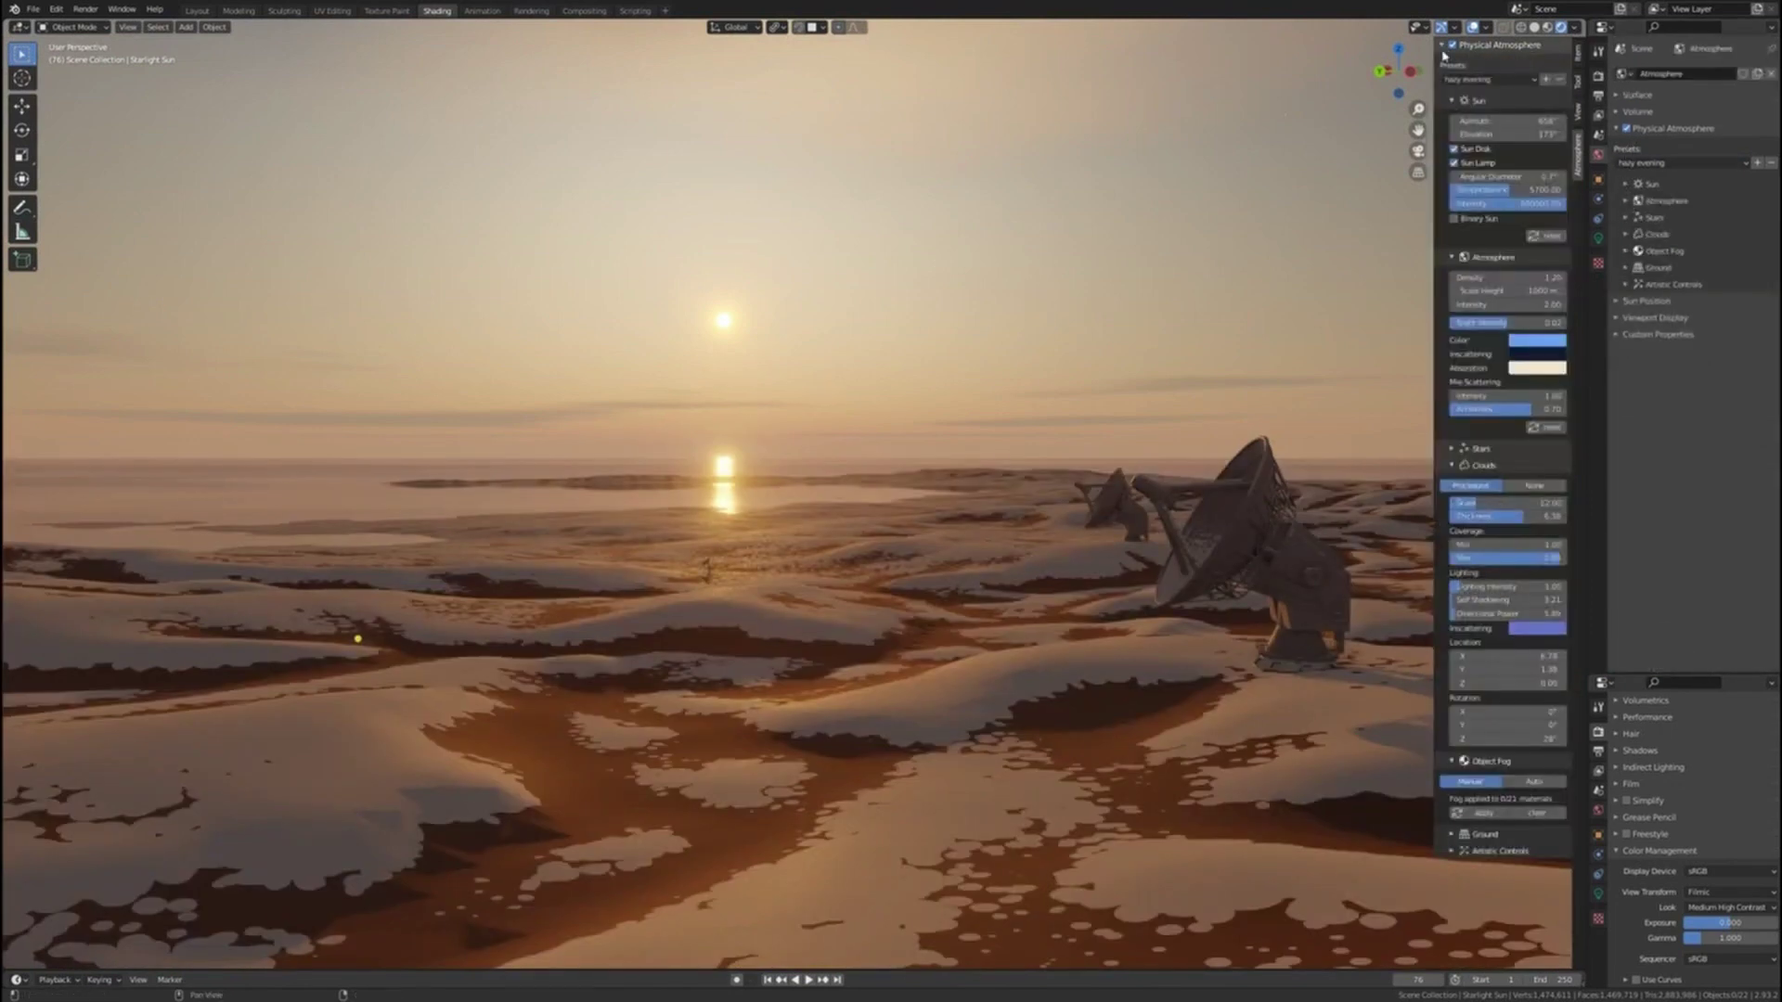
click(1453, 45)
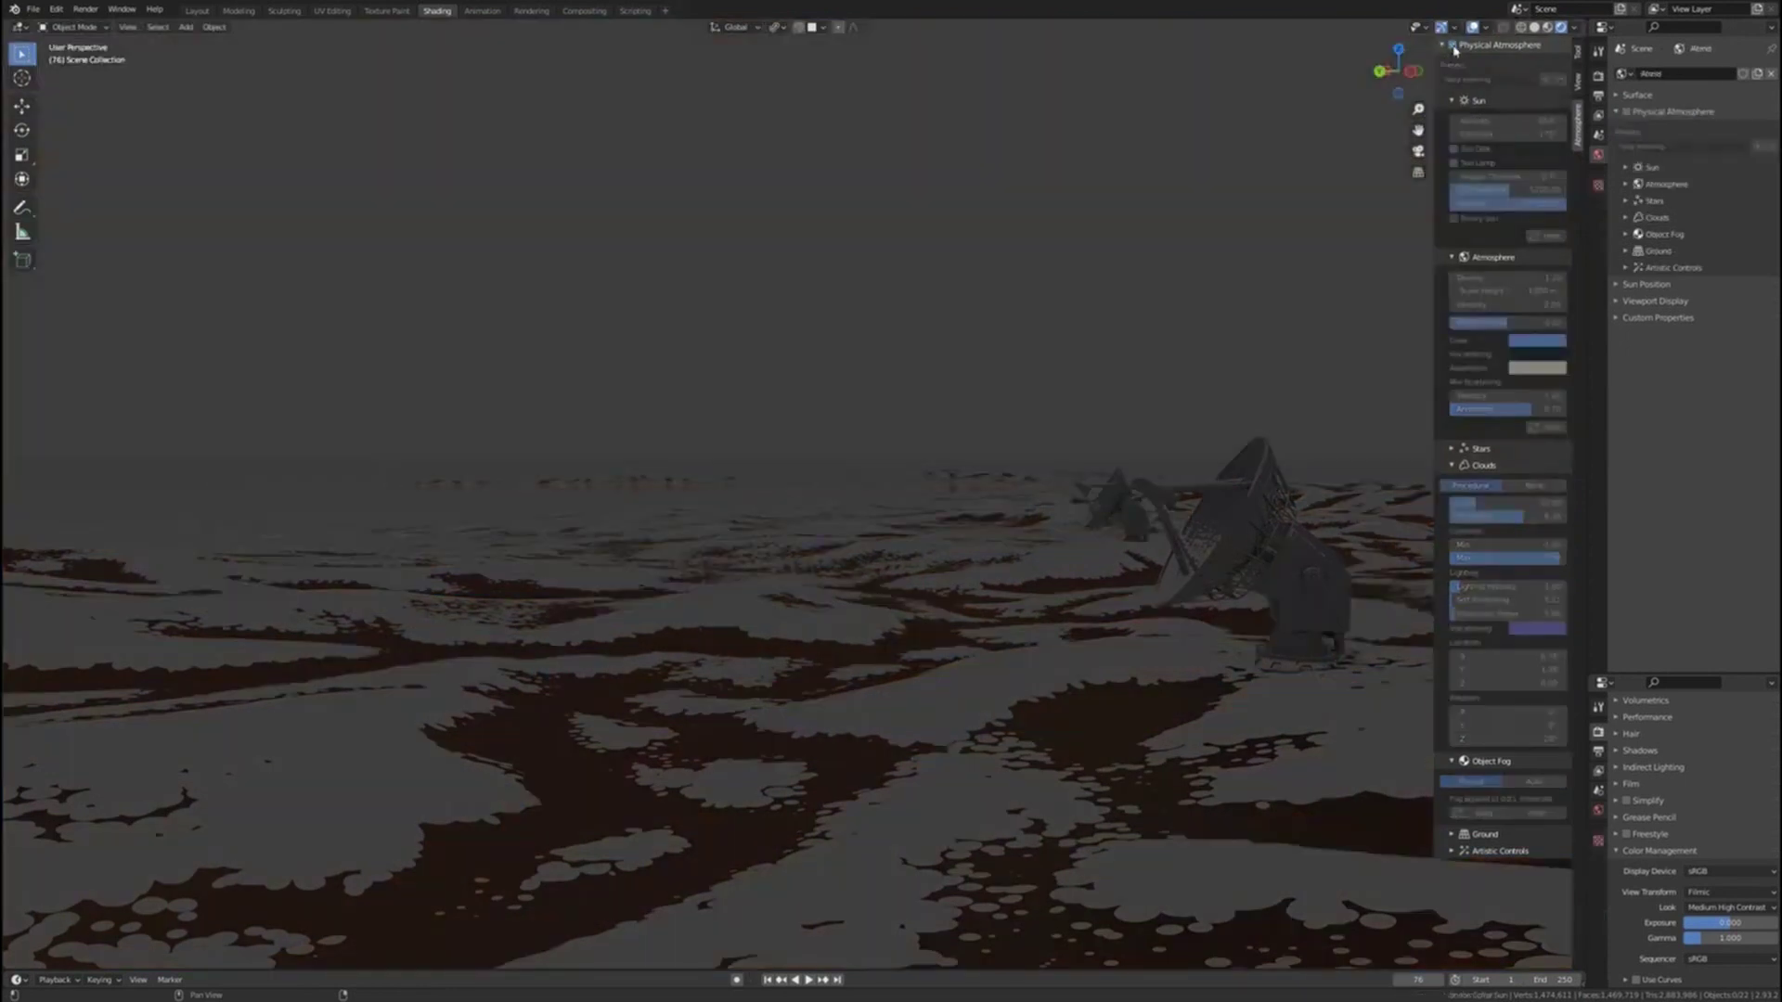
click(1611, 113)
click(1534, 28)
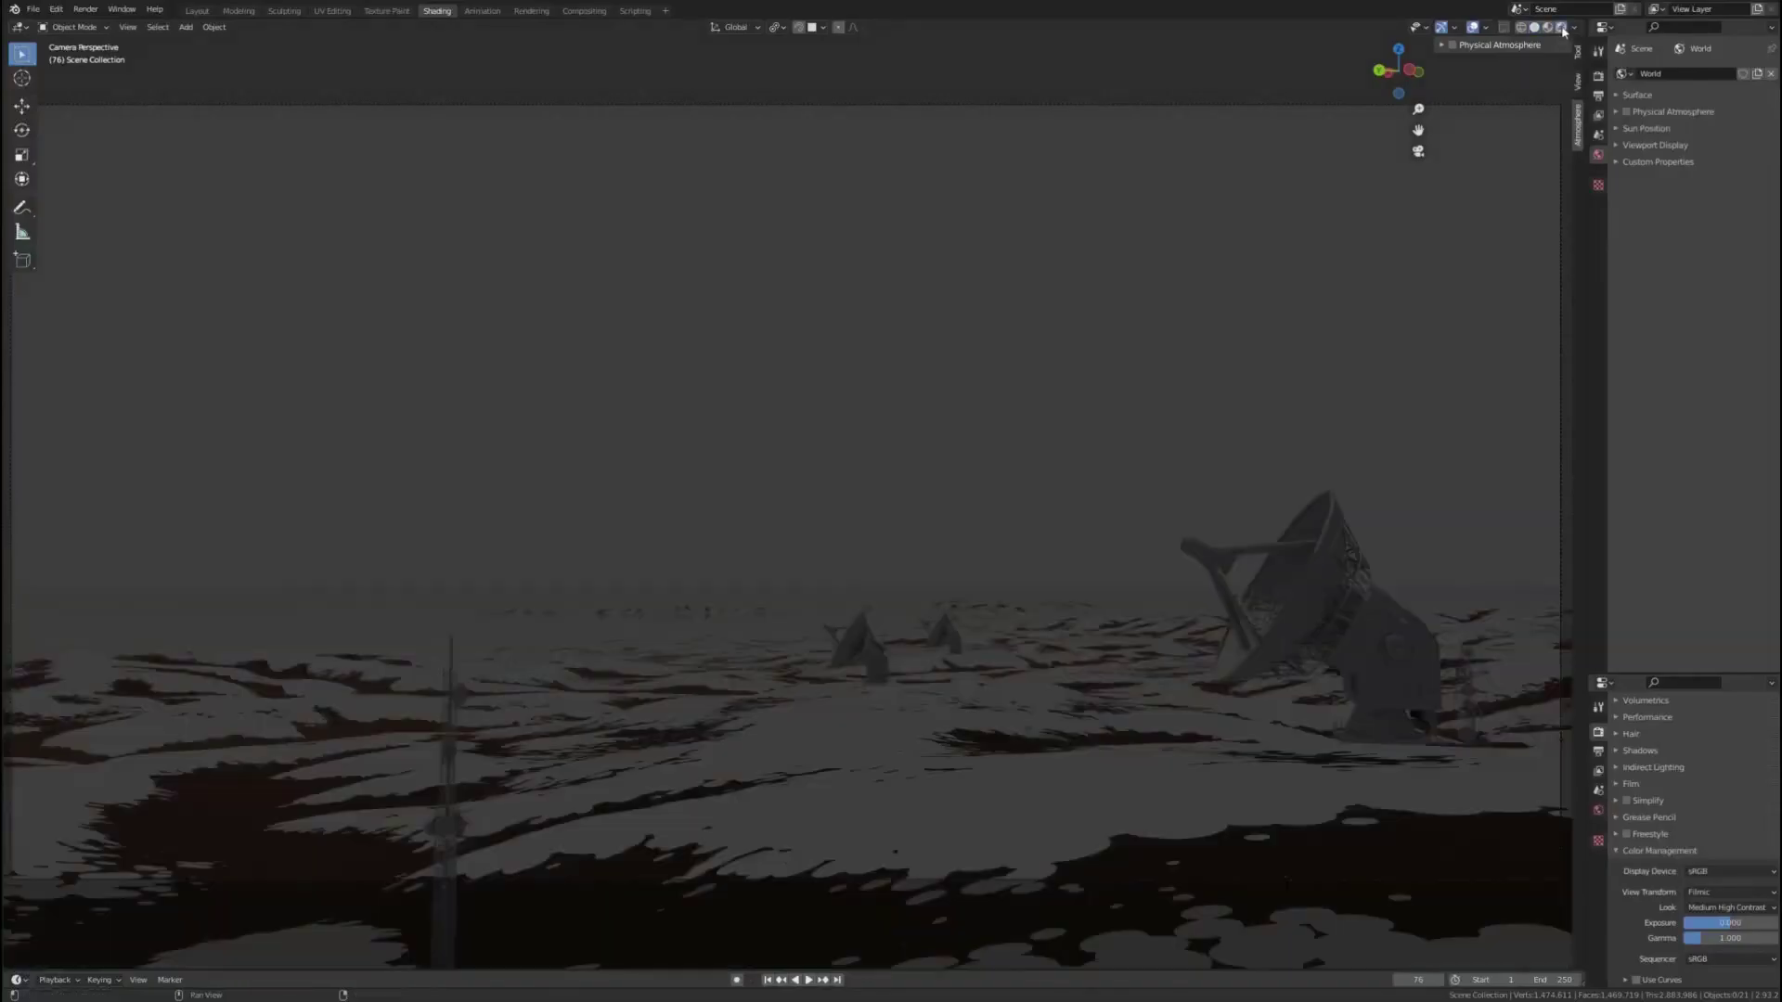
Enable the physical atmosphere with the hazy evening preset and apply object fog to the scene materials
click(1452, 45)
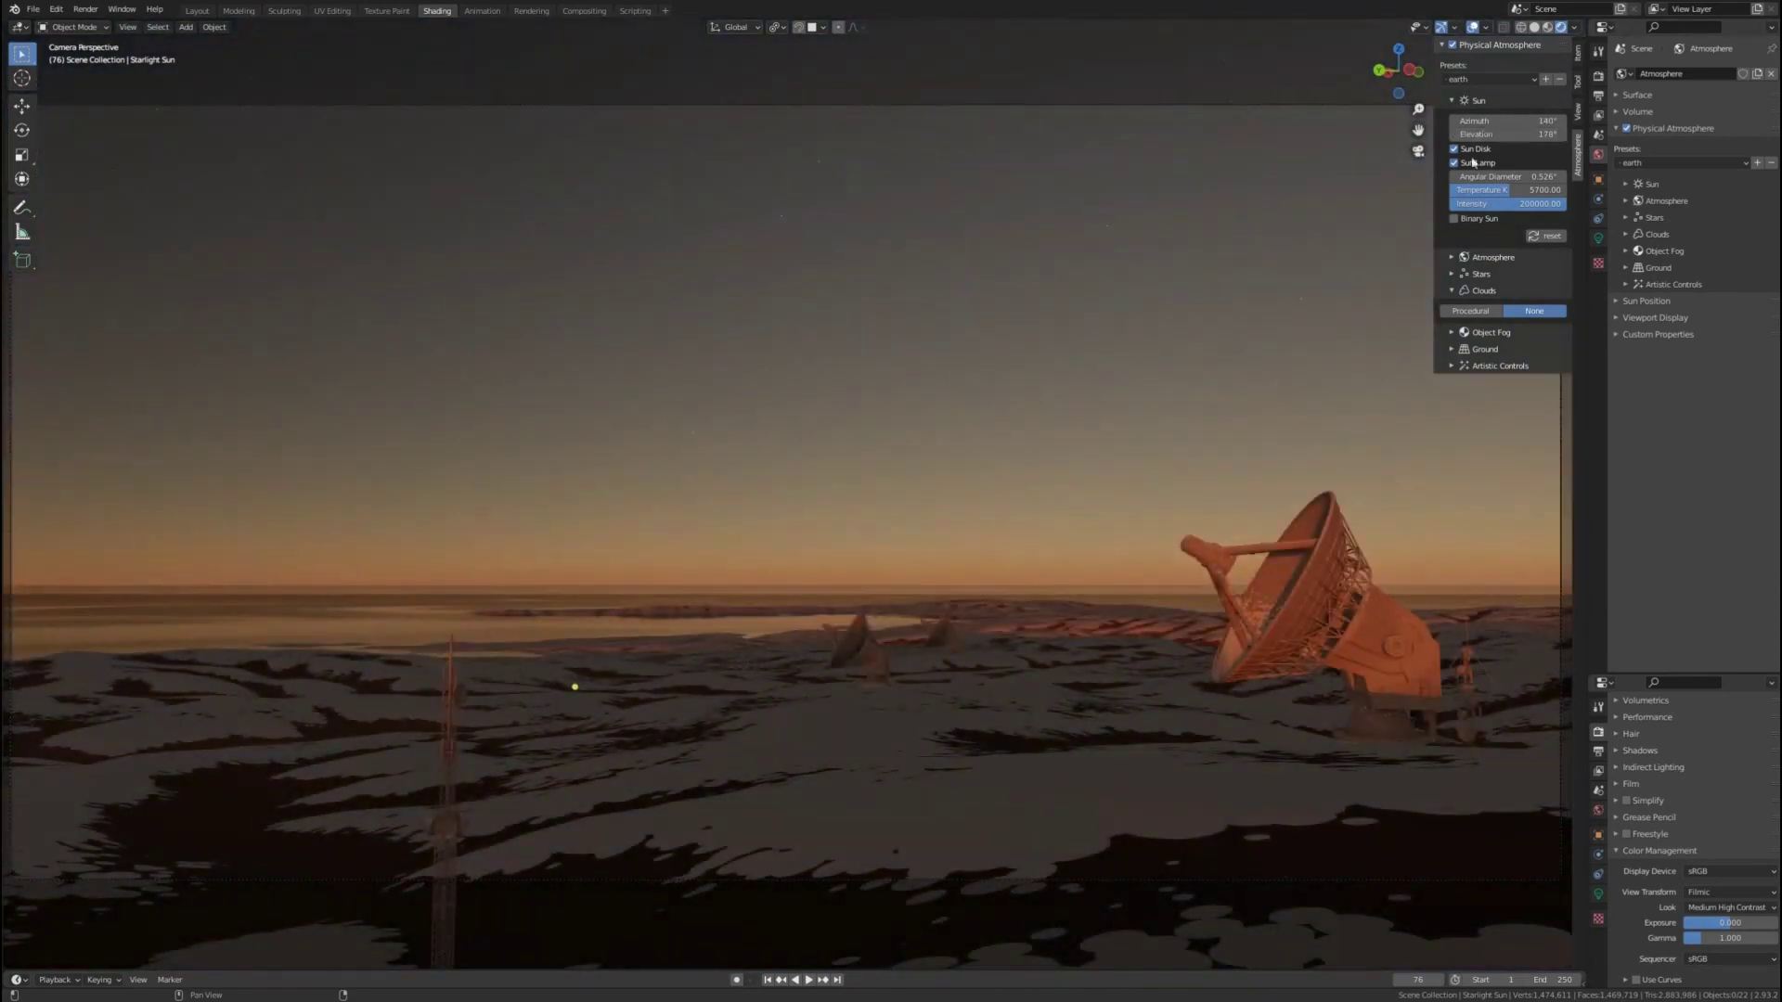
click(1489, 112)
click(1489, 79)
click(1487, 139)
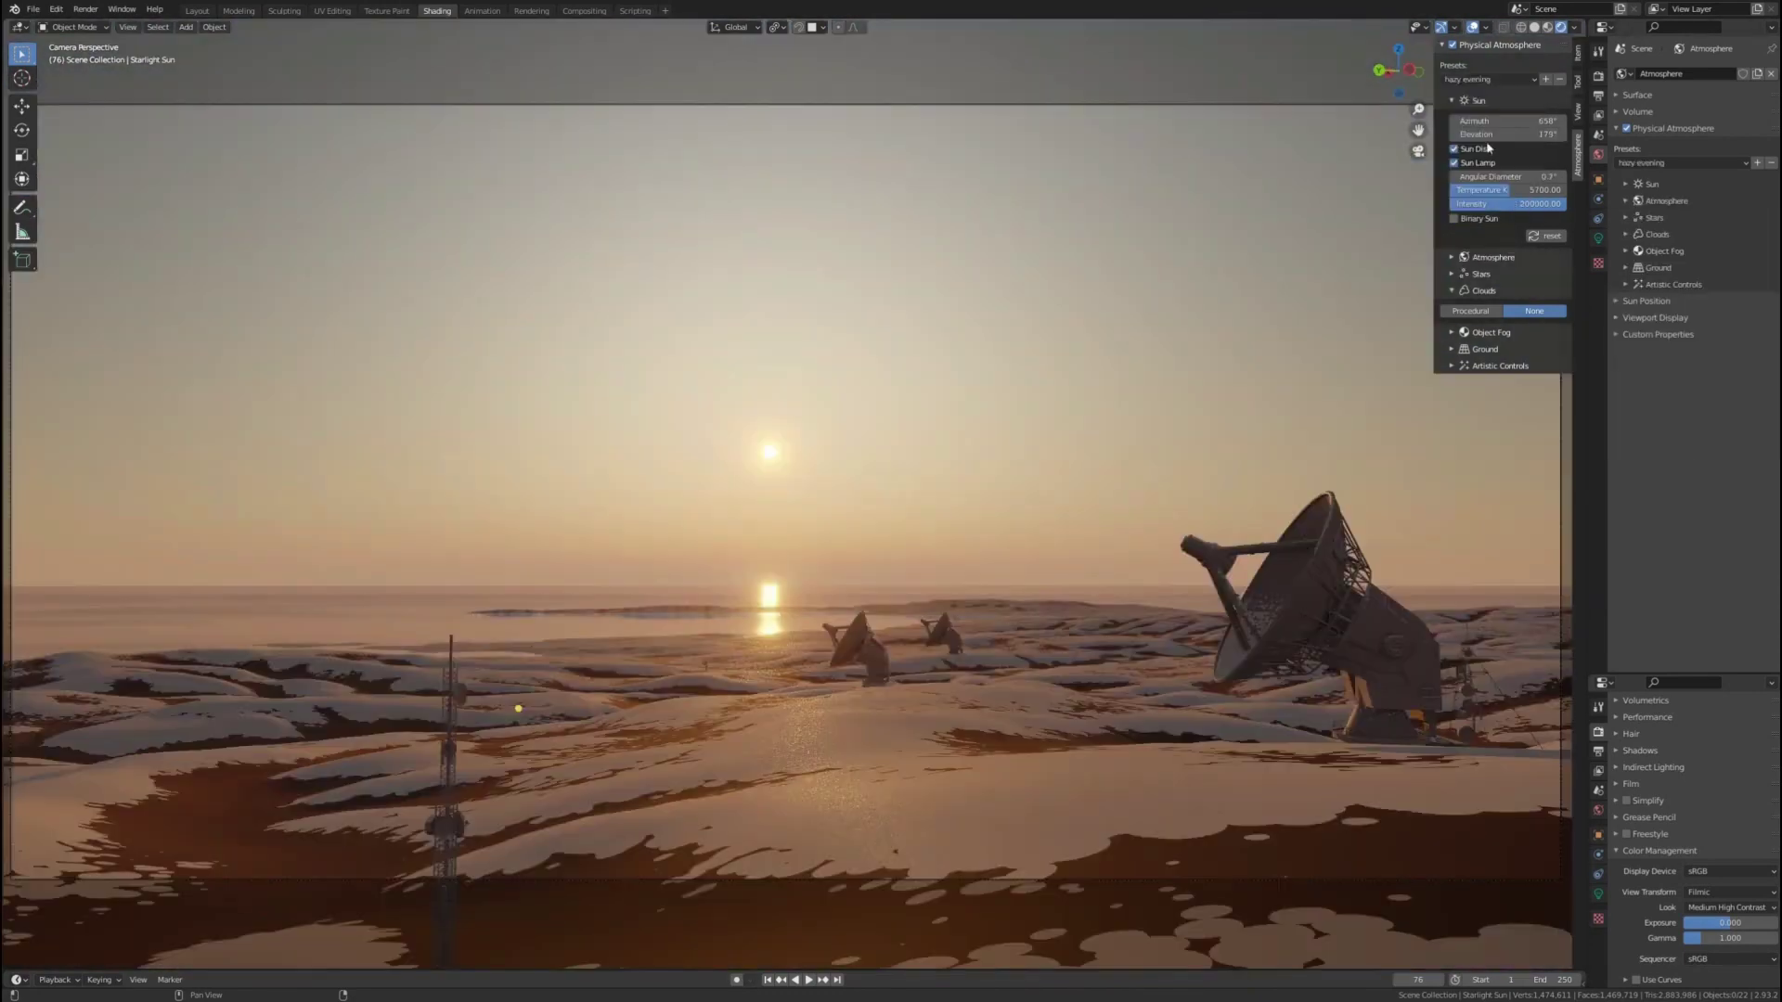
click(1453, 333)
click(1487, 384)
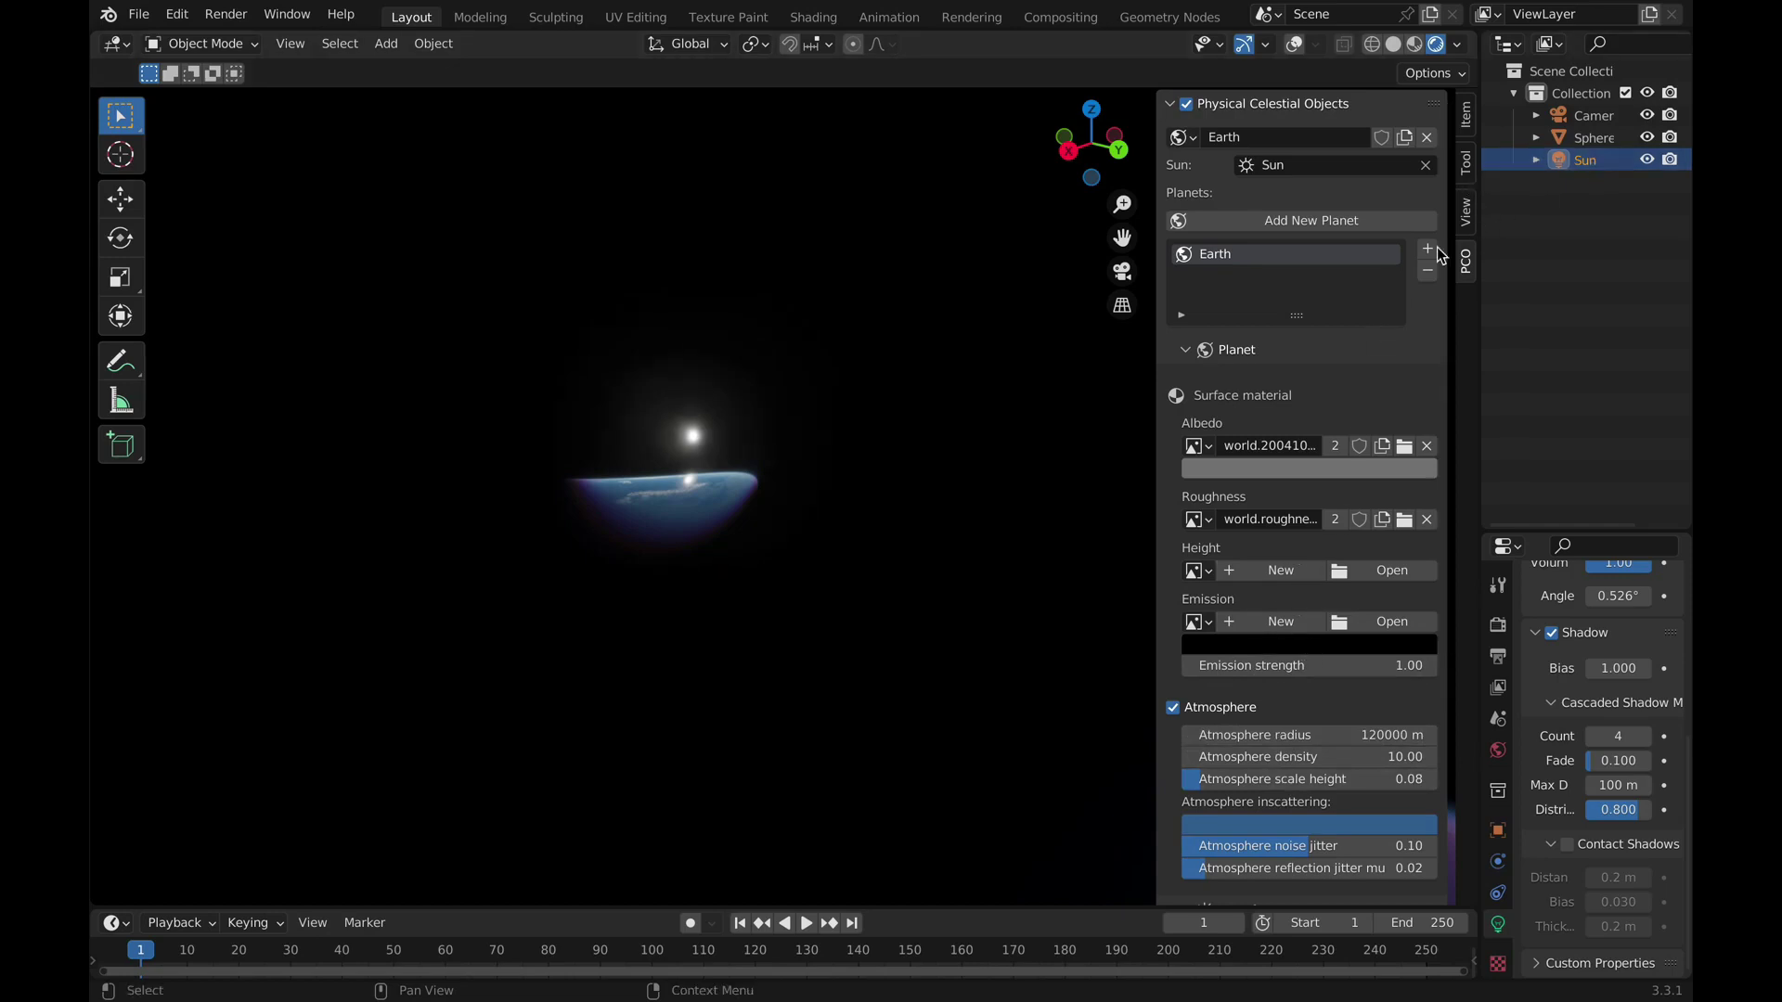
Re-aim the Sun lamp in the Physical Celestial Objects scene to put the Earth's surface below the sphere in daylight
middle_drag(702, 507, 883, 294)
scroll(752, 458, up, 4)
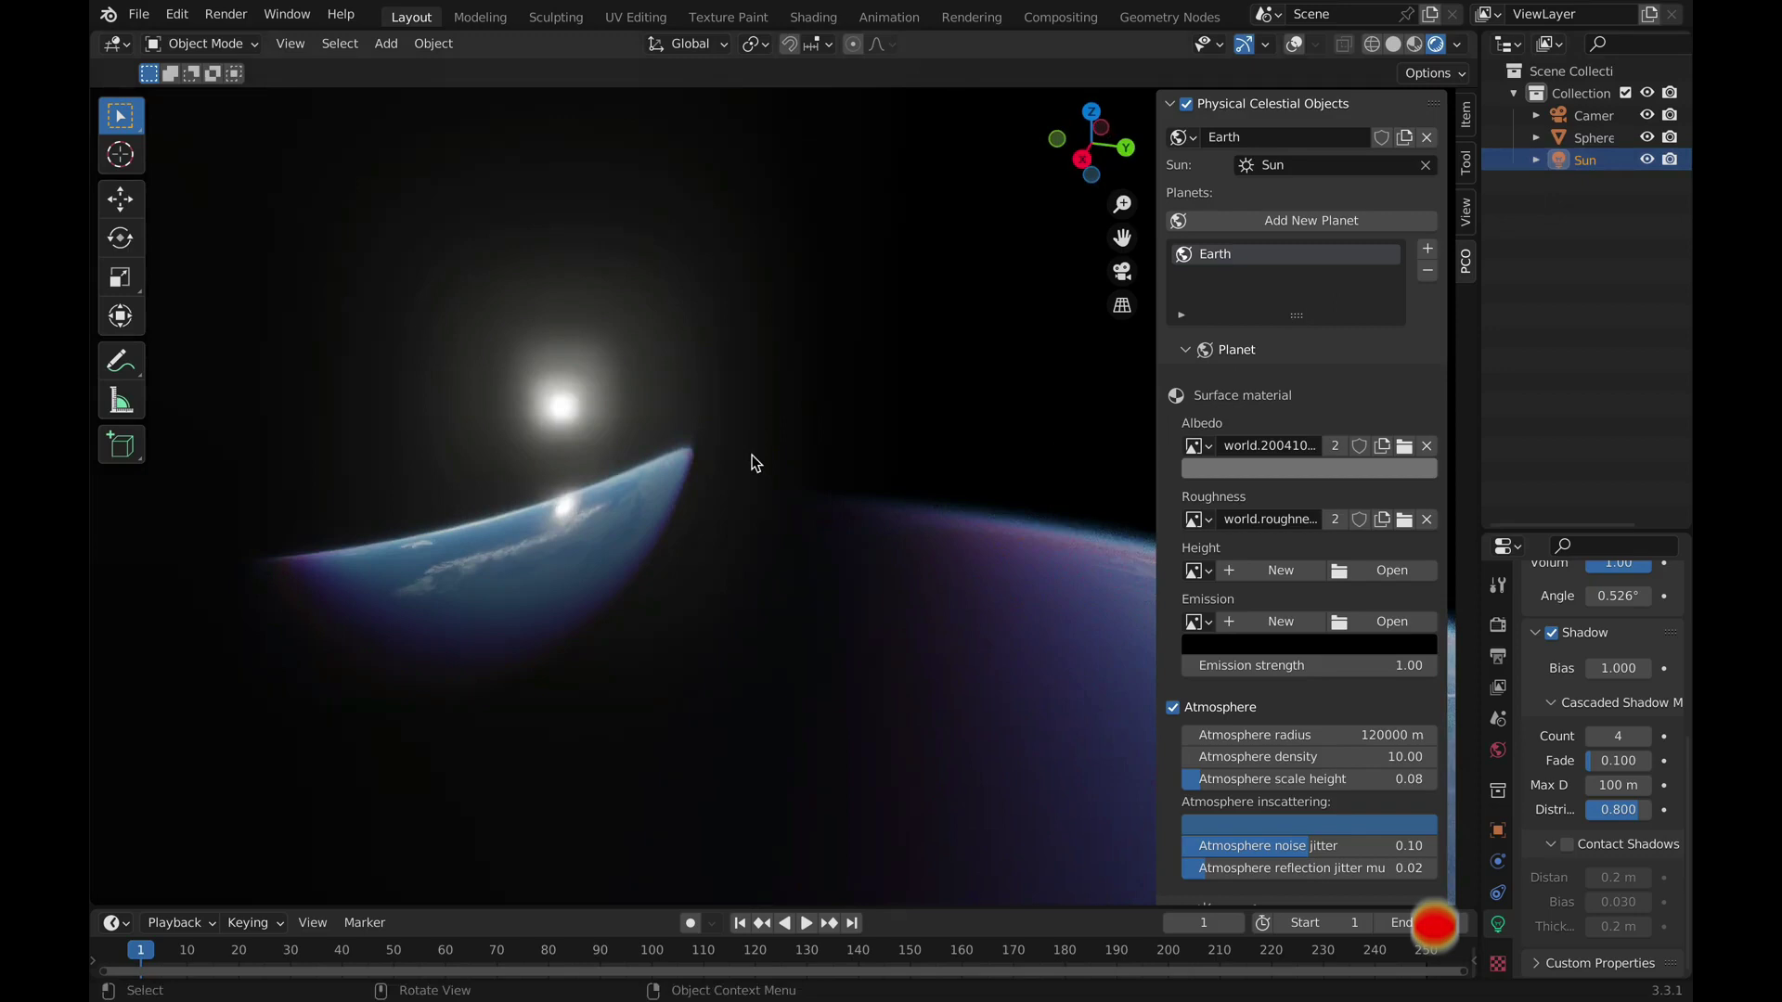
scroll(764, 489, down, 6)
middle_drag(764, 489, 934, 486)
scroll(934, 487, up, 3)
scroll(934, 487, down, 4)
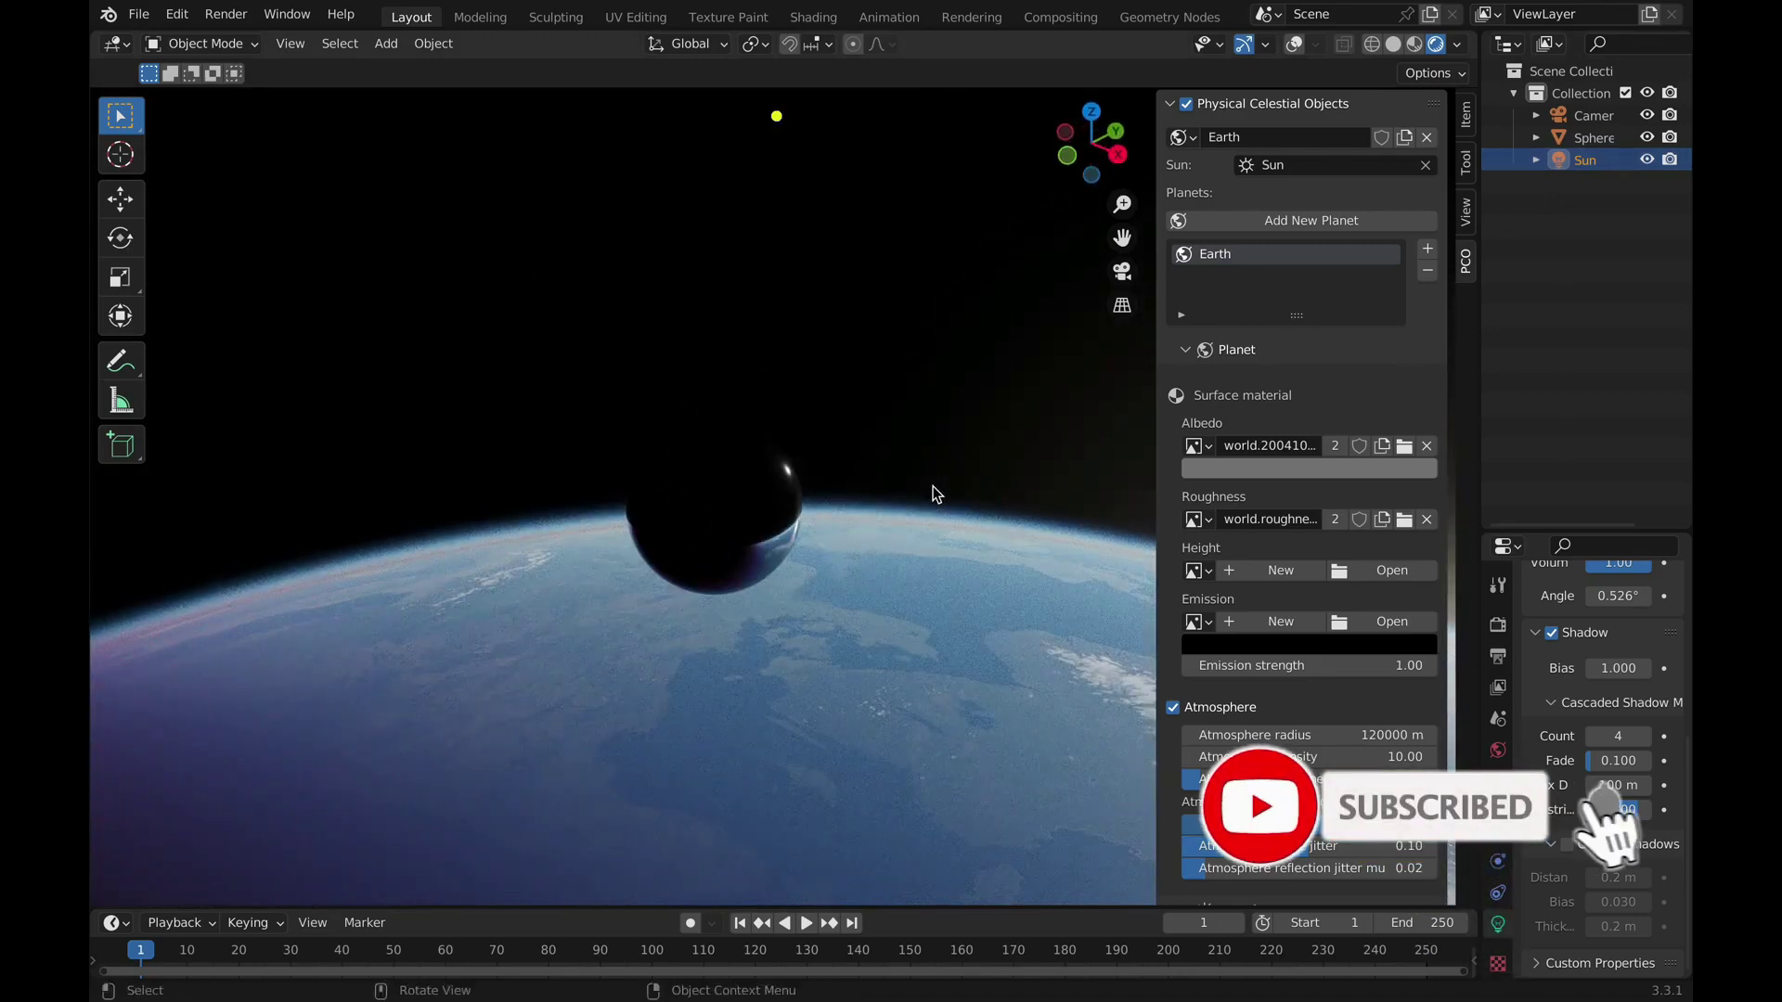
drag(759, 259, 774, 224)
Rotate the sun's direction so night shadow covers part of the Earth below the sphere
middle_drag(691, 285, 847, 262)
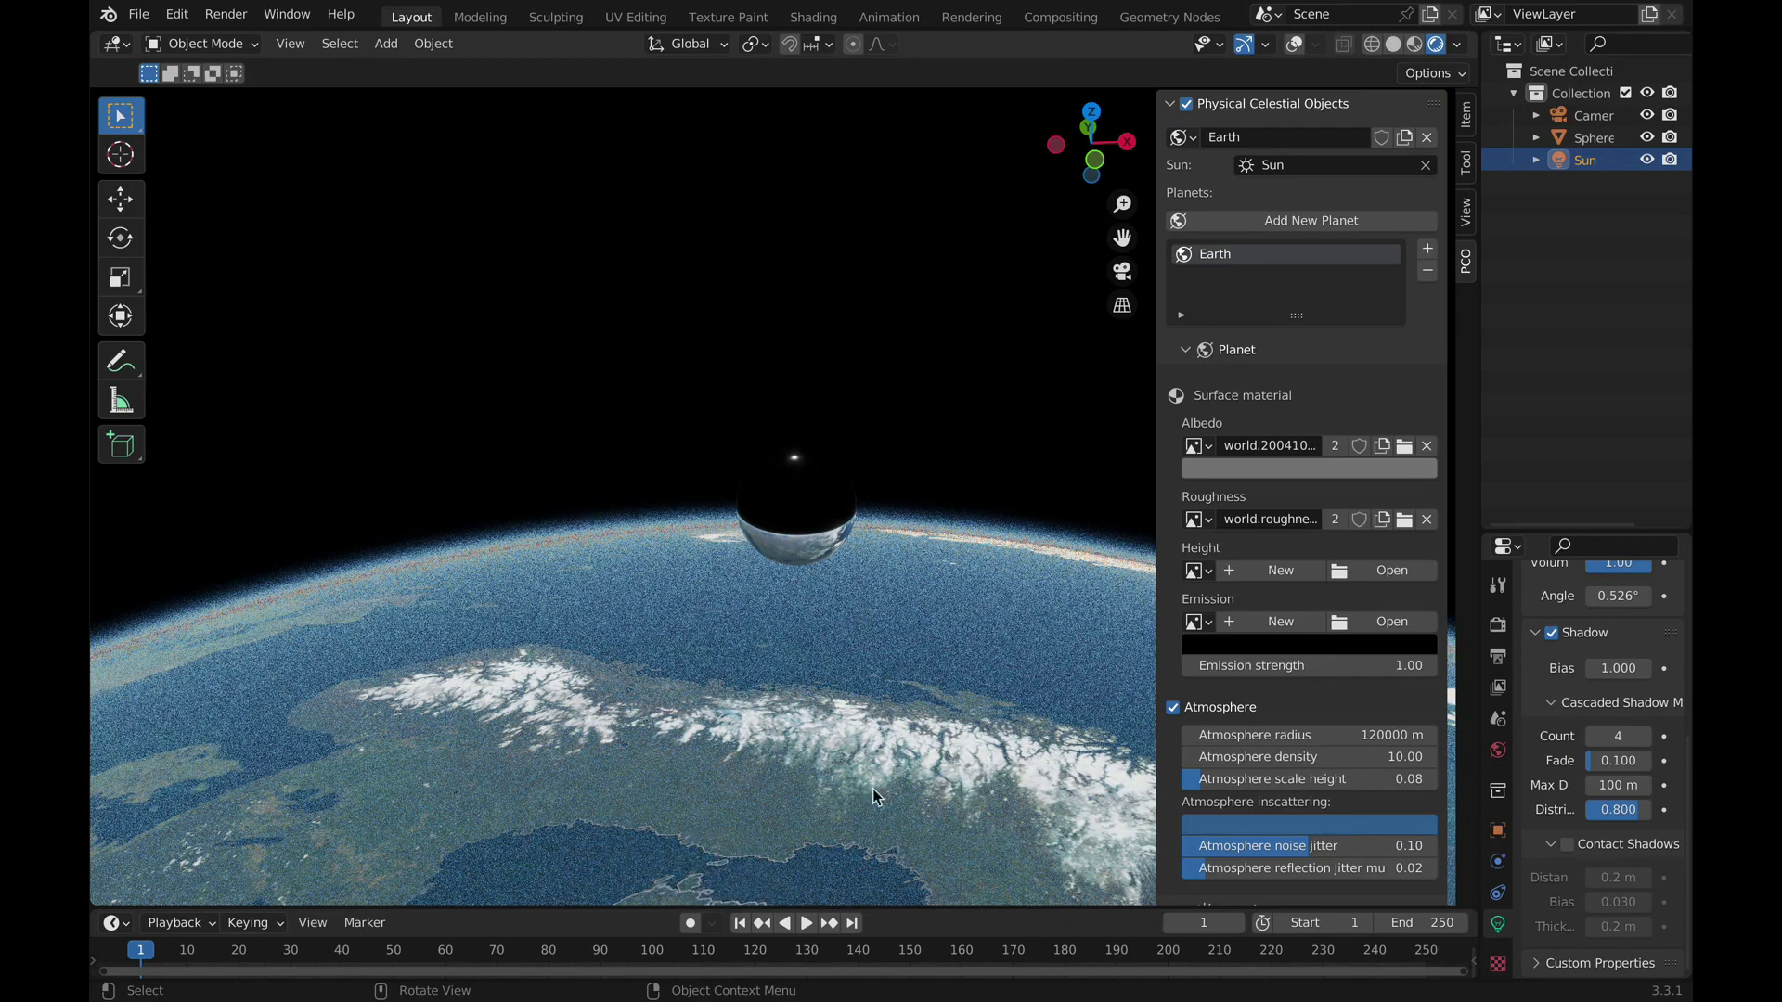
middle_drag(872, 796, 928, 597)
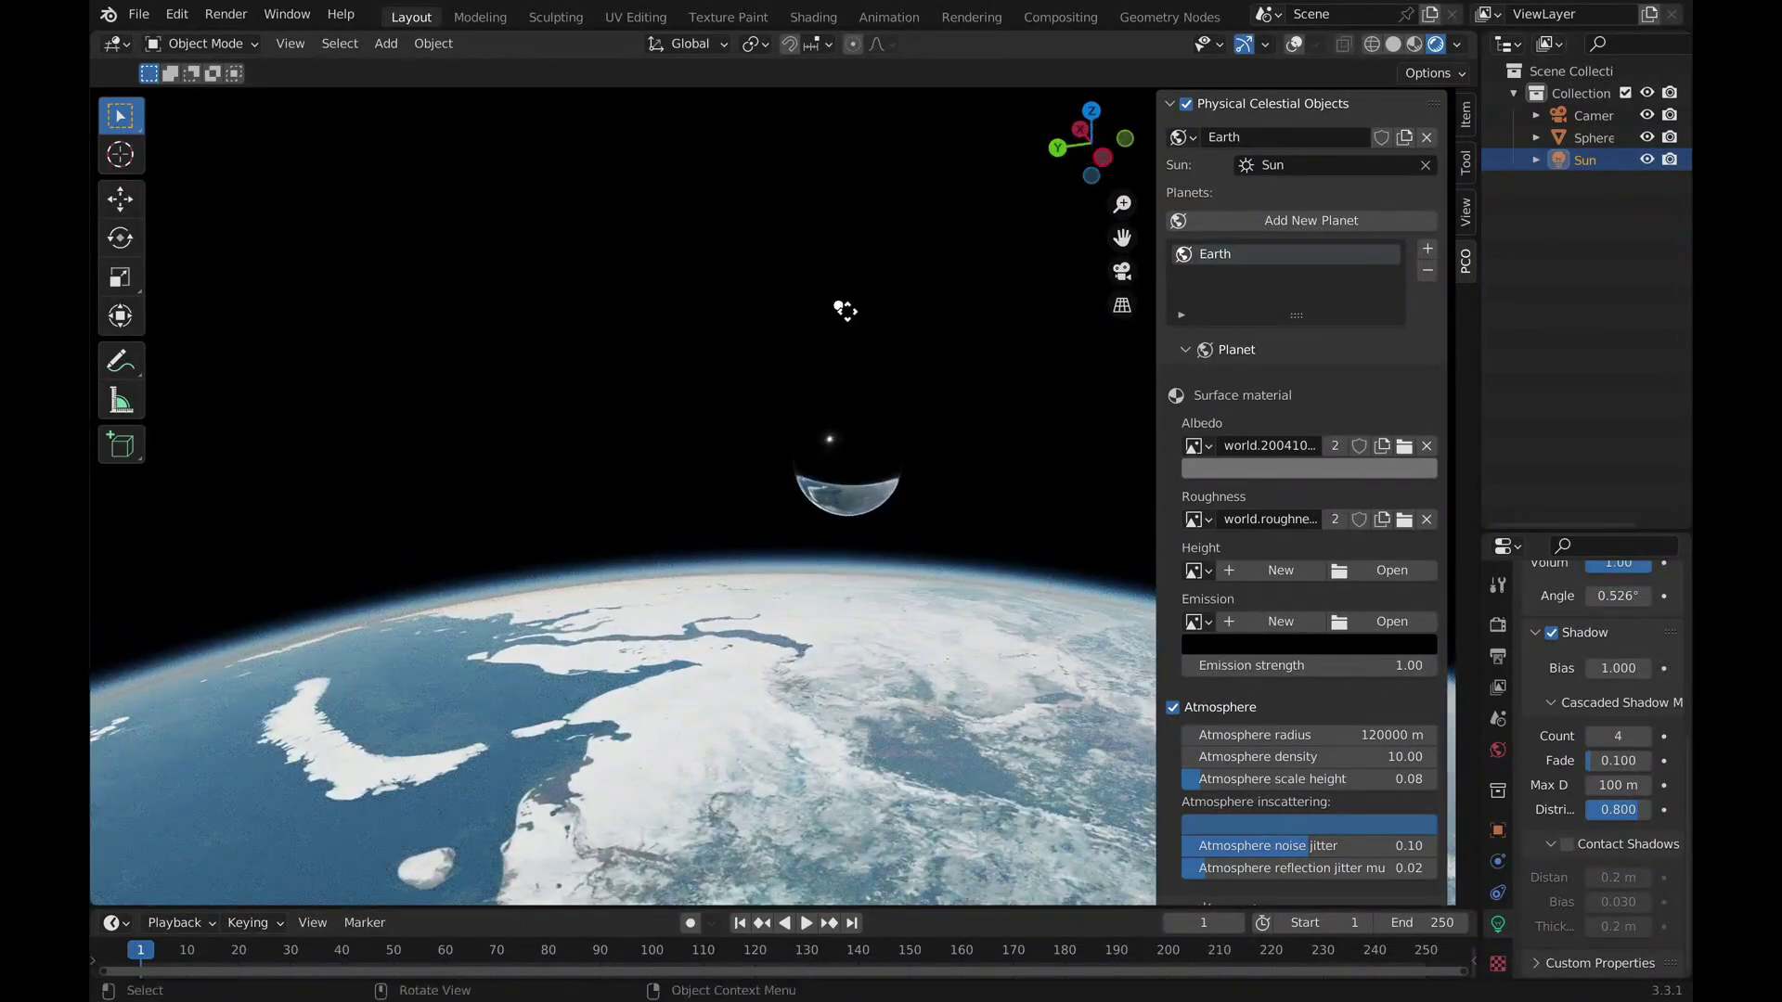
drag(847, 312, 841, 226)
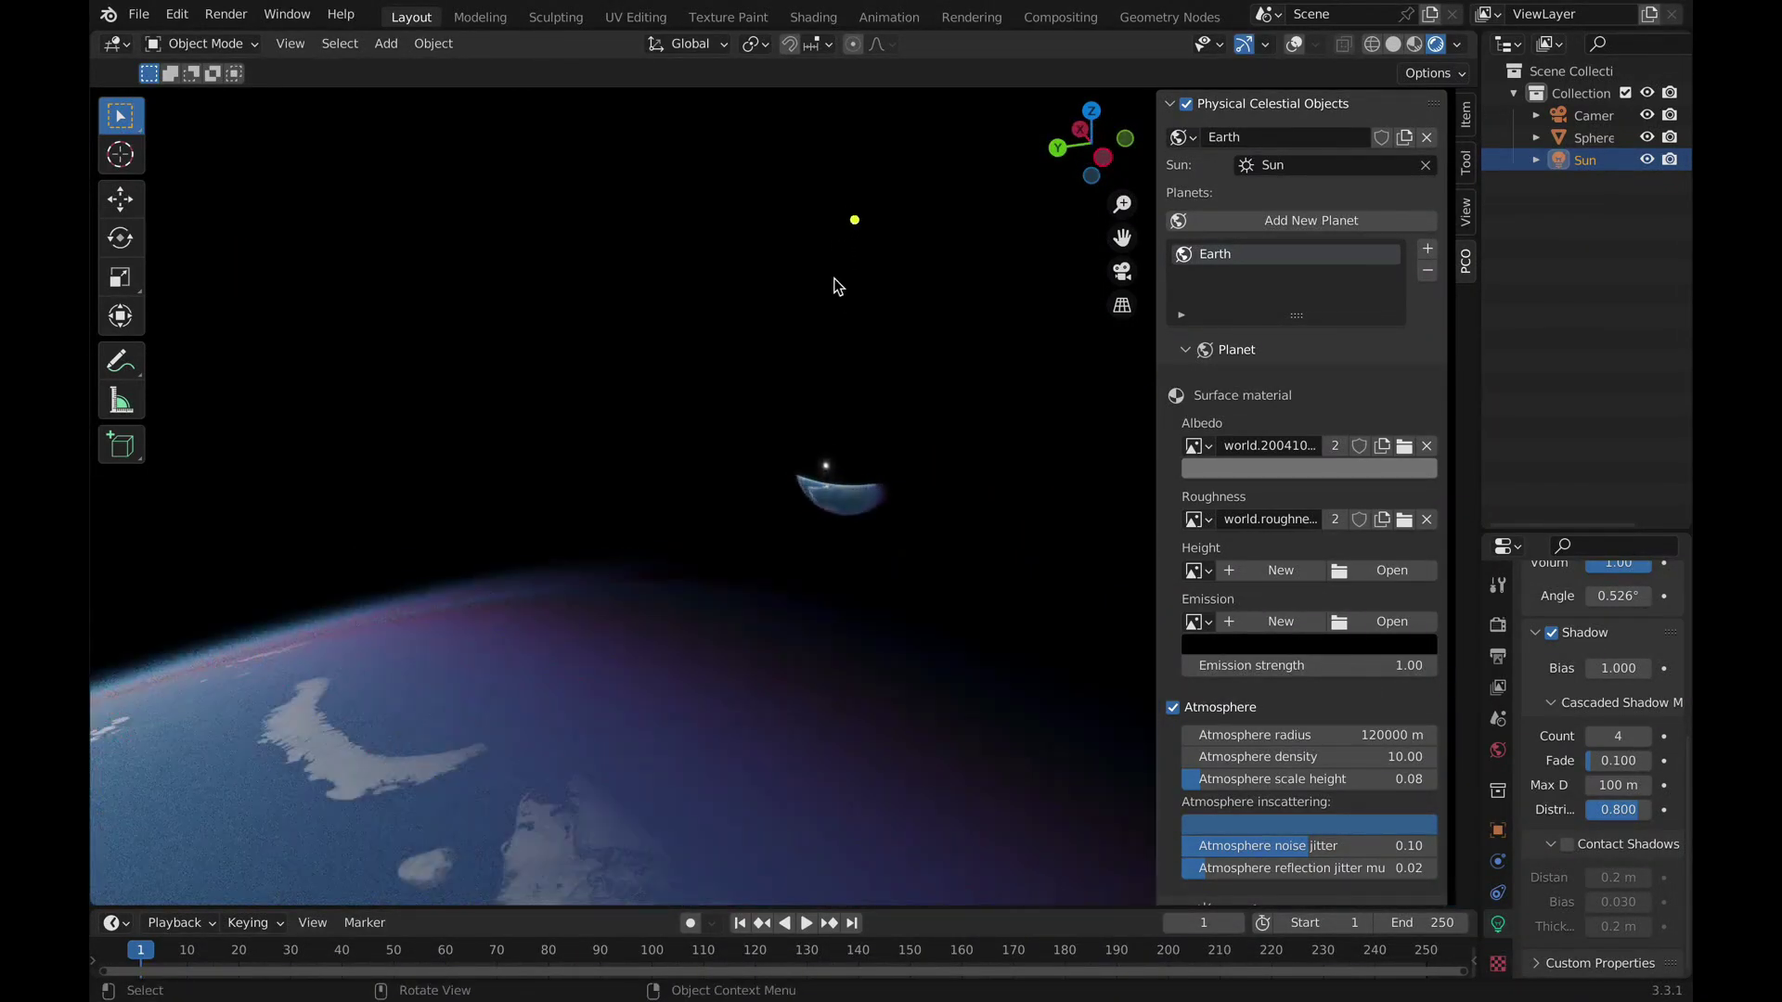
Swing the sun's direction towards the far side of the Earth to put the near surface in darkness
middle_drag(838, 286, 687, 437)
middle_drag(989, 572, 899, 532)
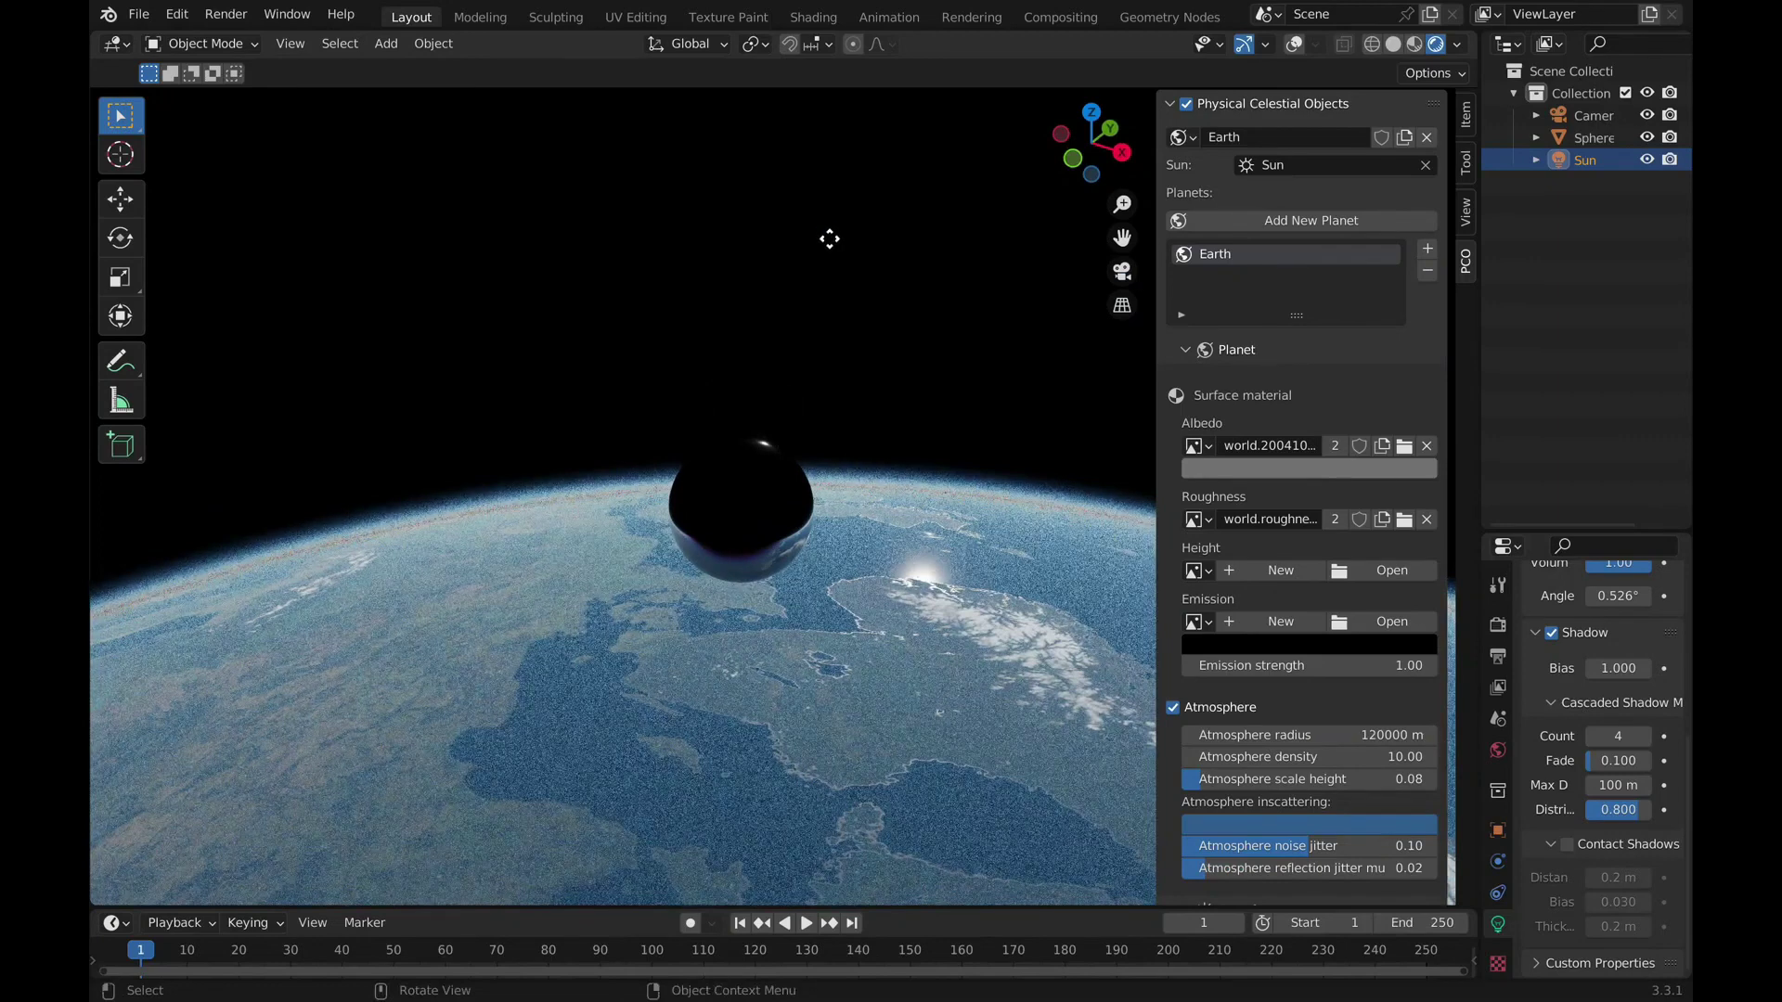
drag(826, 229, 890, 183)
Aim the sun from behind the Earth's limb to light only a thin arc of atmosphere along the horizon
middle_drag(700, 397, 676, 427)
scroll(676, 421, up, 1)
scroll(703, 412, down, 7)
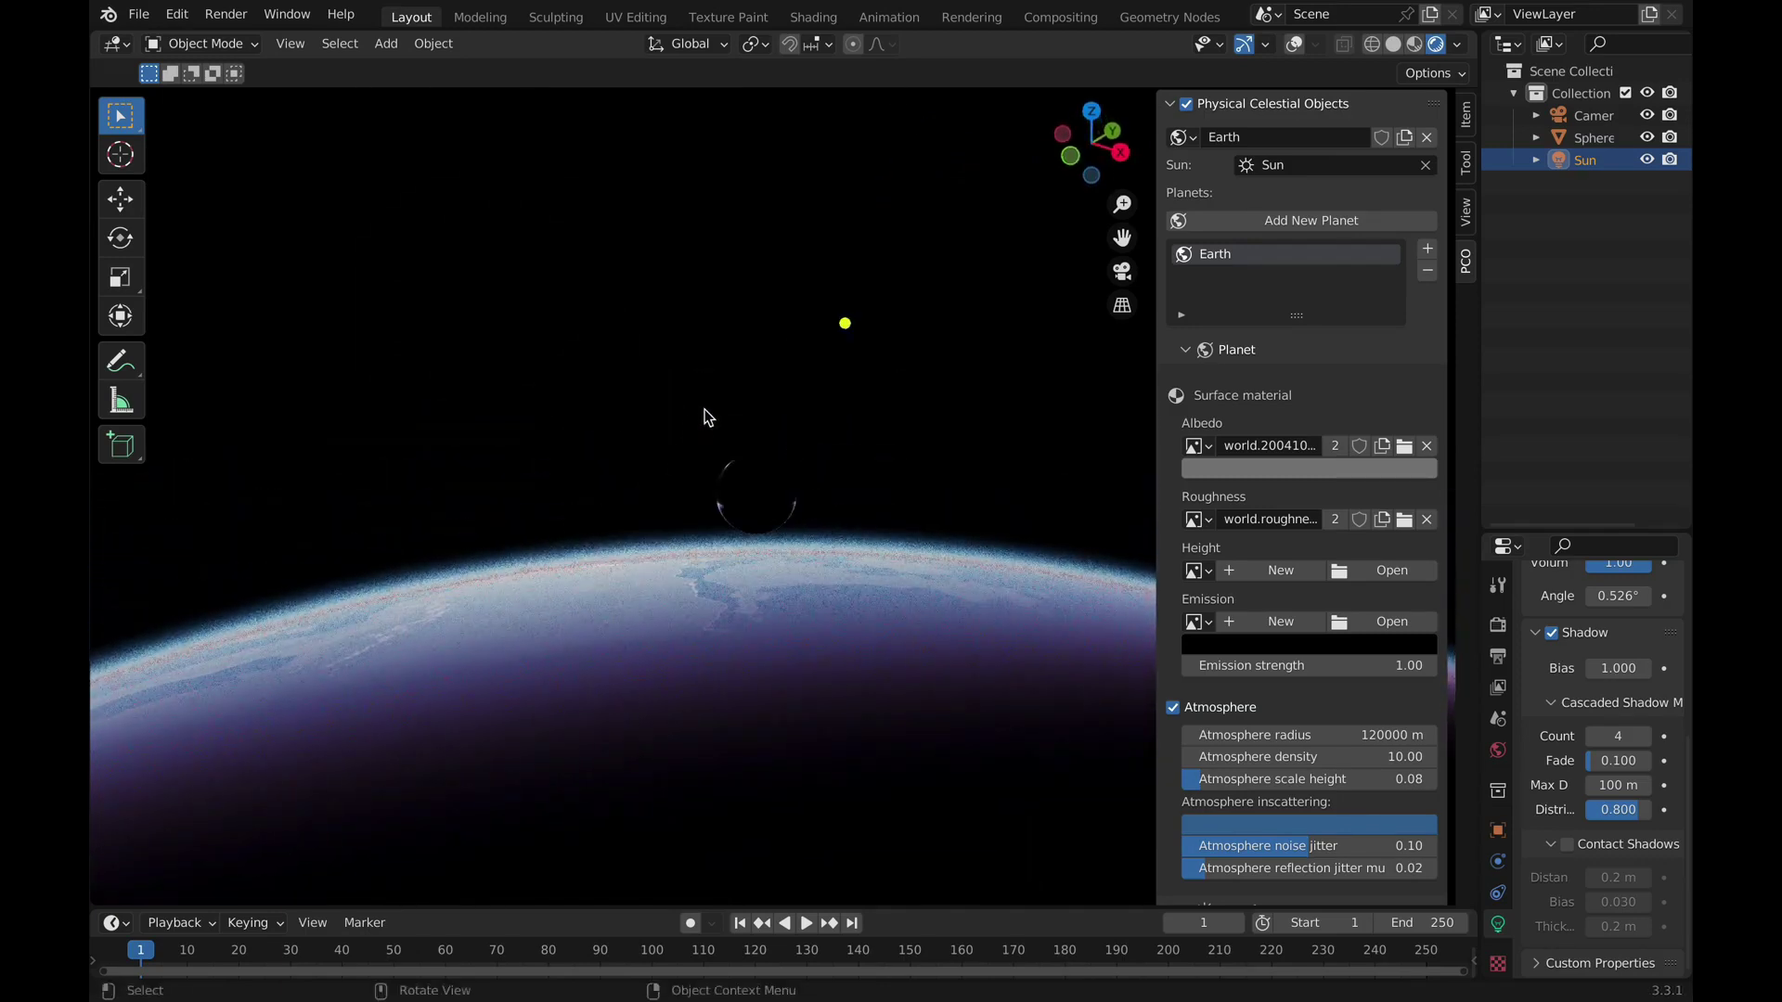
drag(845, 323, 833, 304)
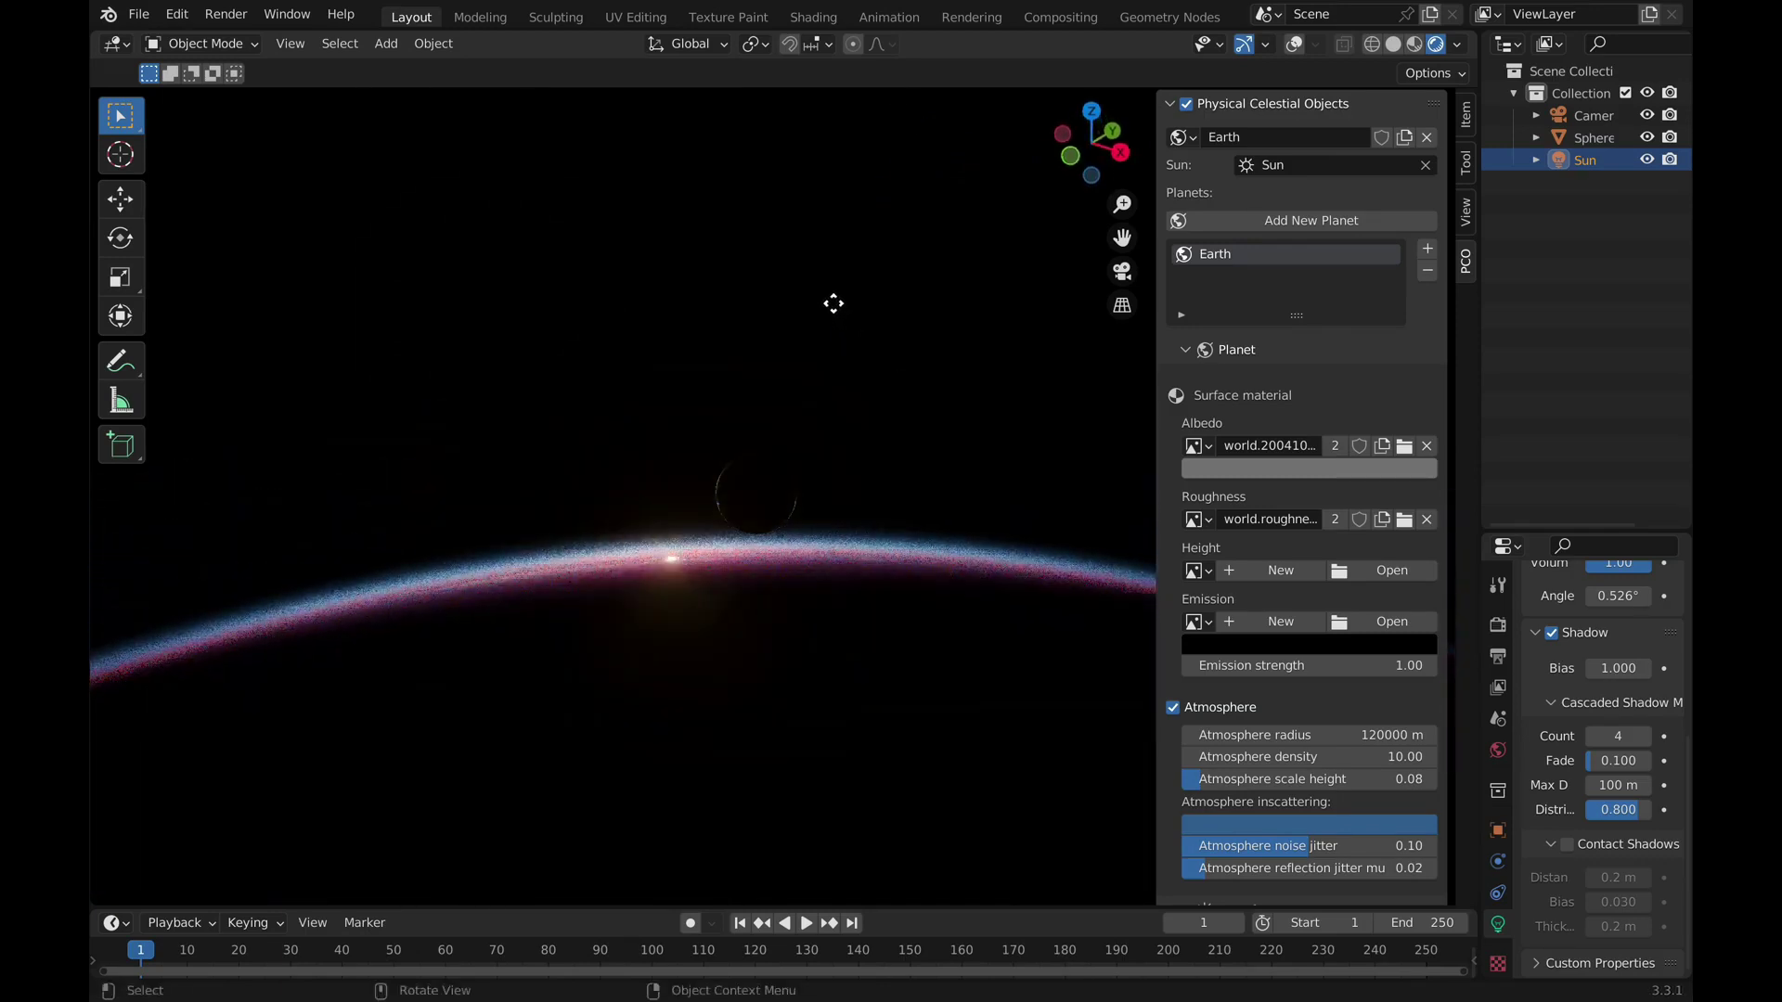
Select the sphere and set its material's roughness to 0.150 and metallic to 0
middle_drag(598, 489, 655, 509)
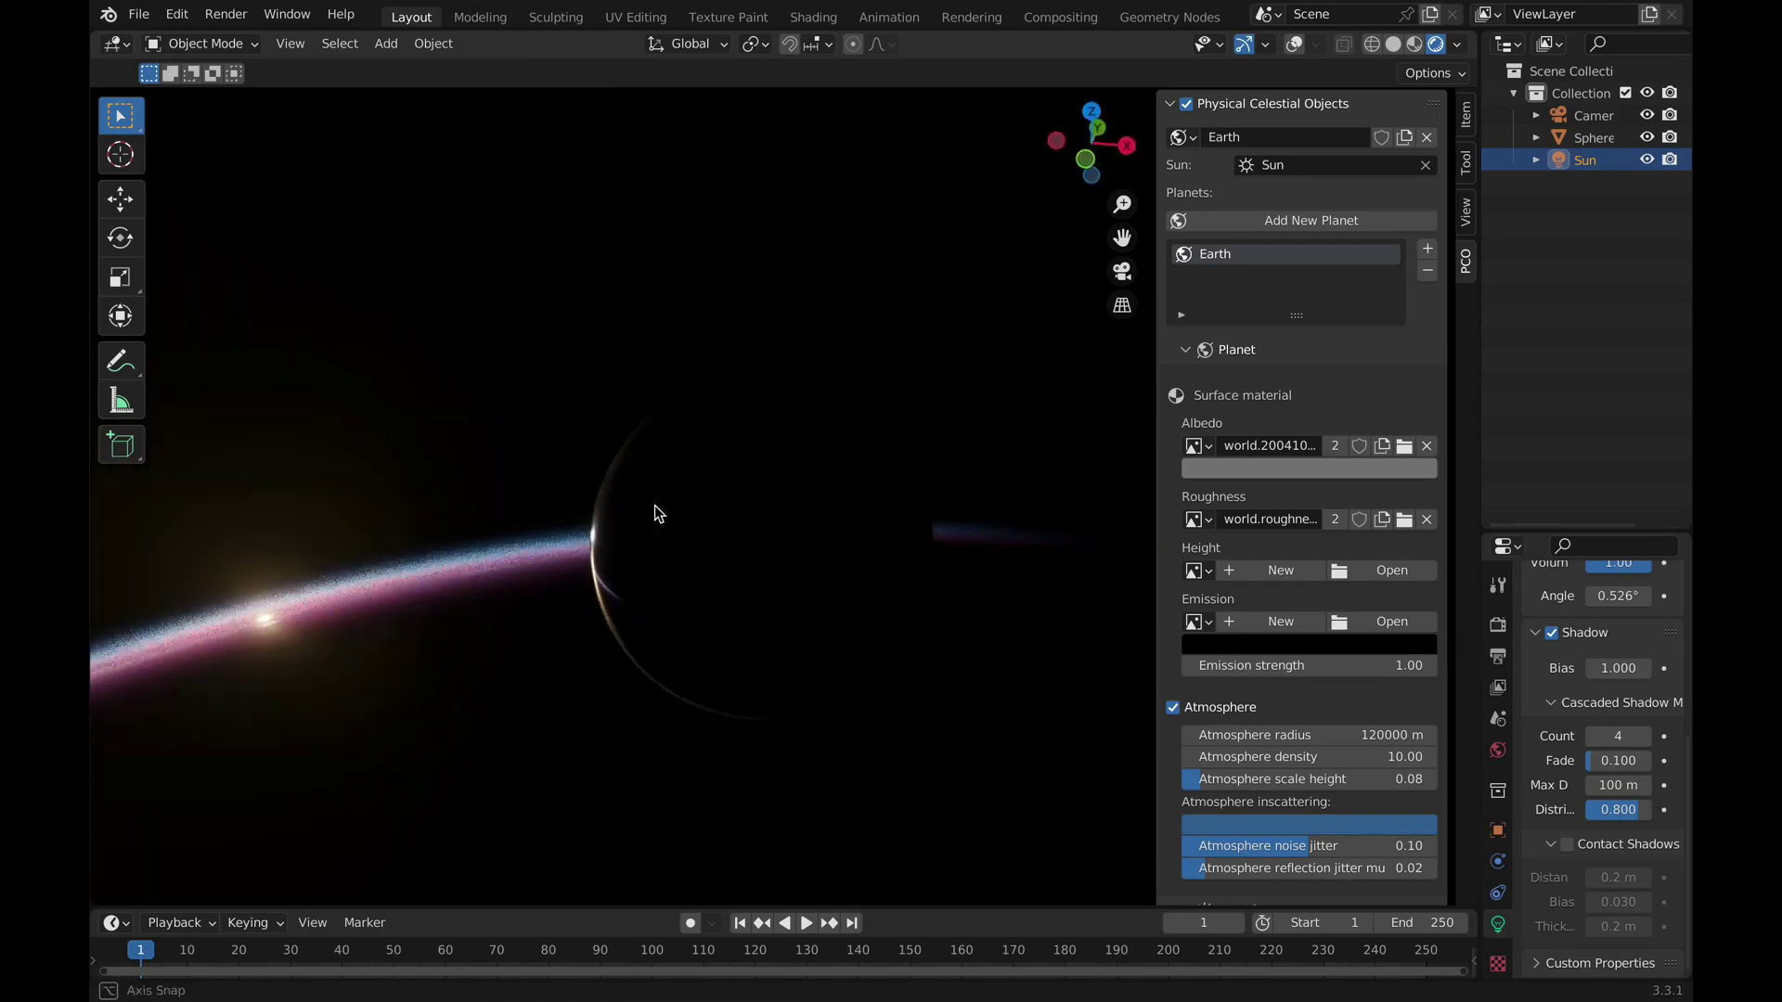
right_click(650, 505)
click(809, 516)
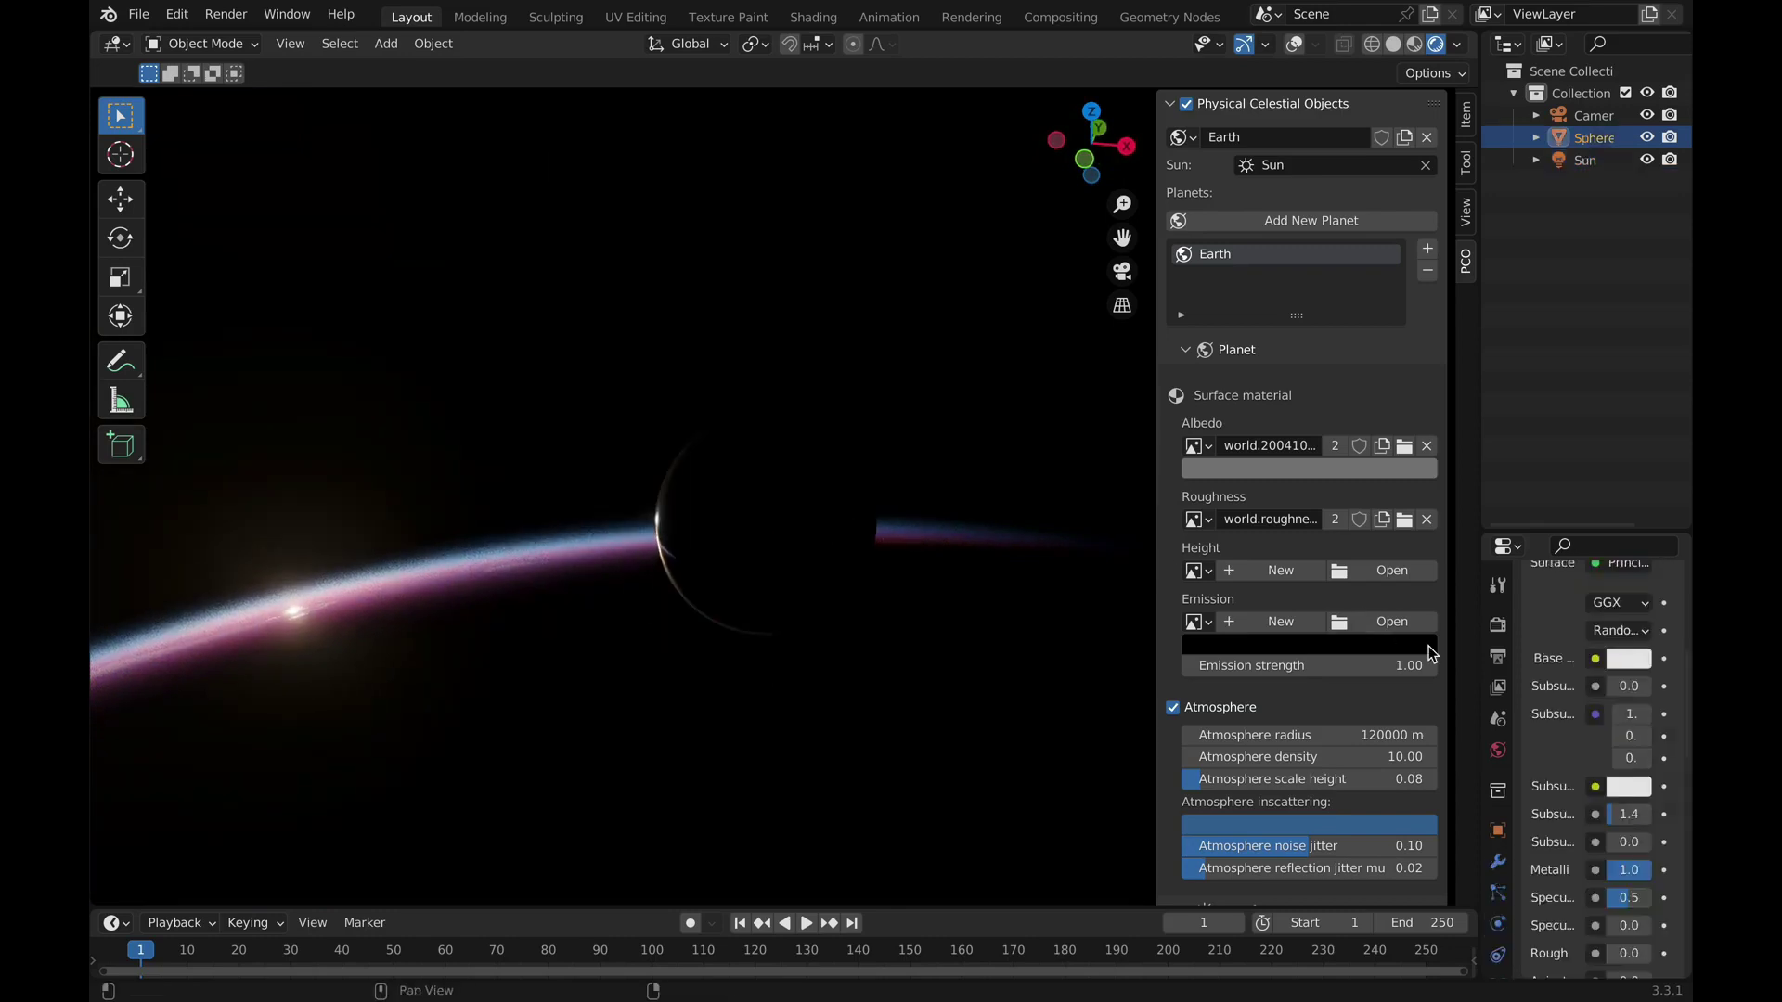
drag(1481, 666, 1382, 666)
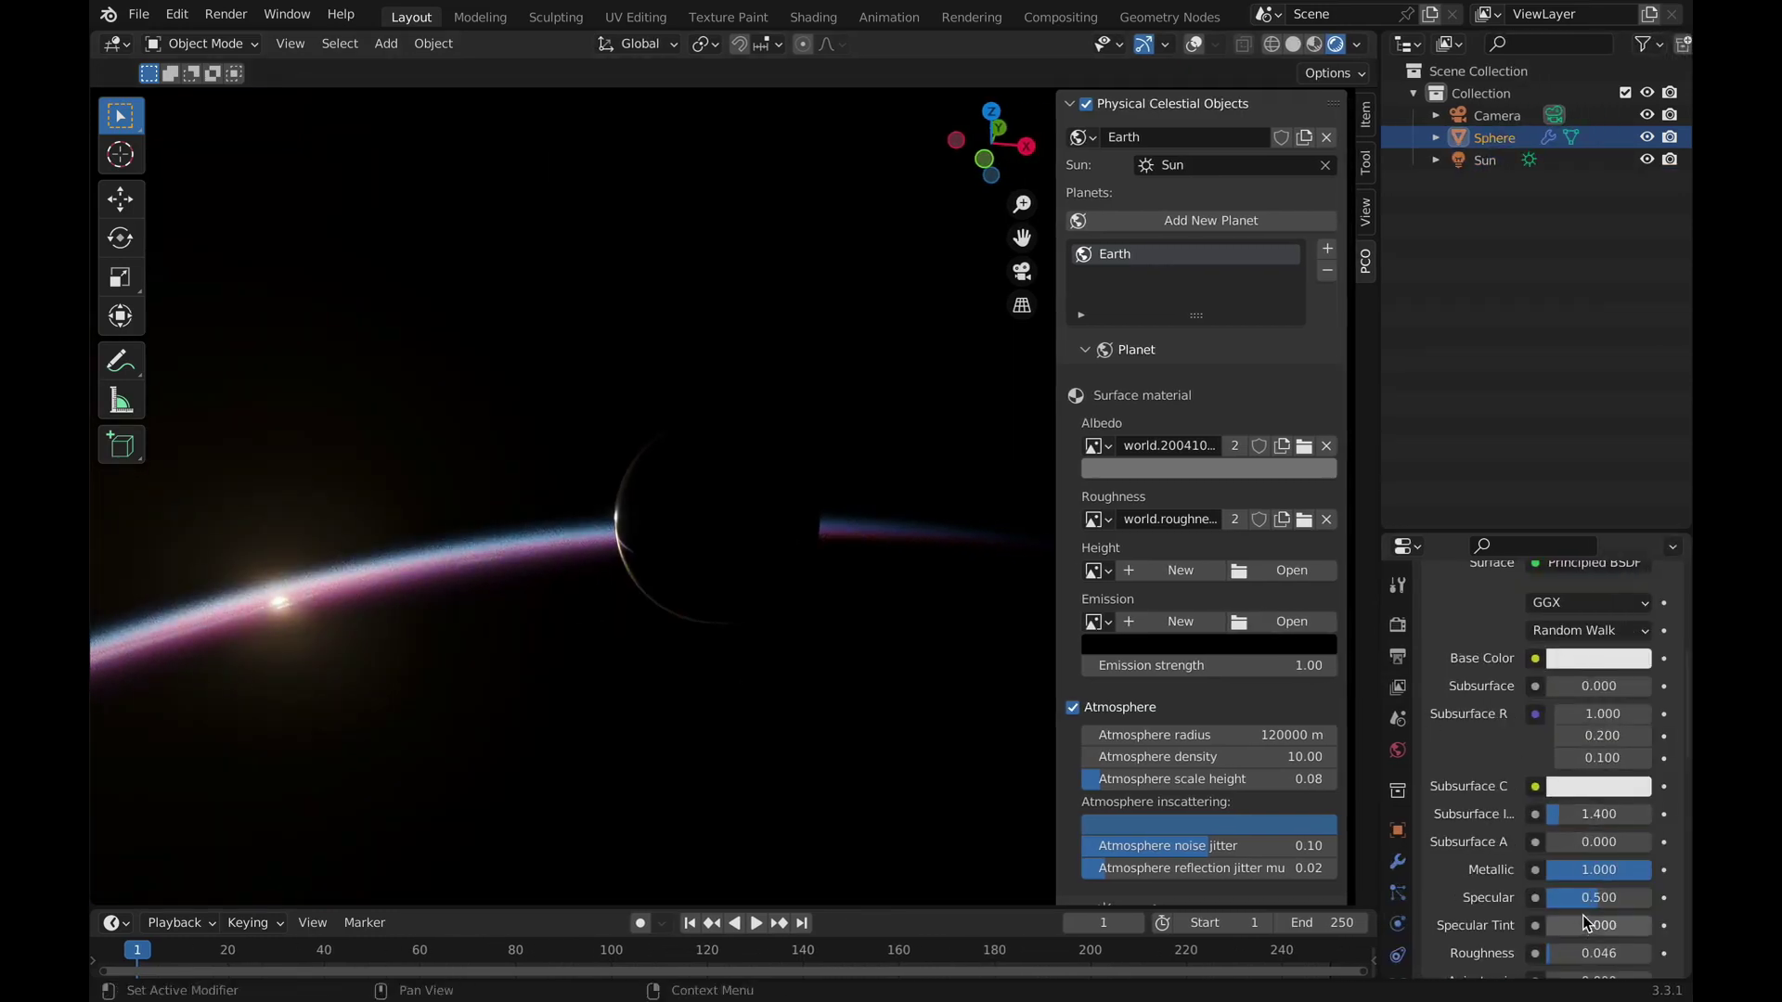
scroll(1593, 891, down, 4)
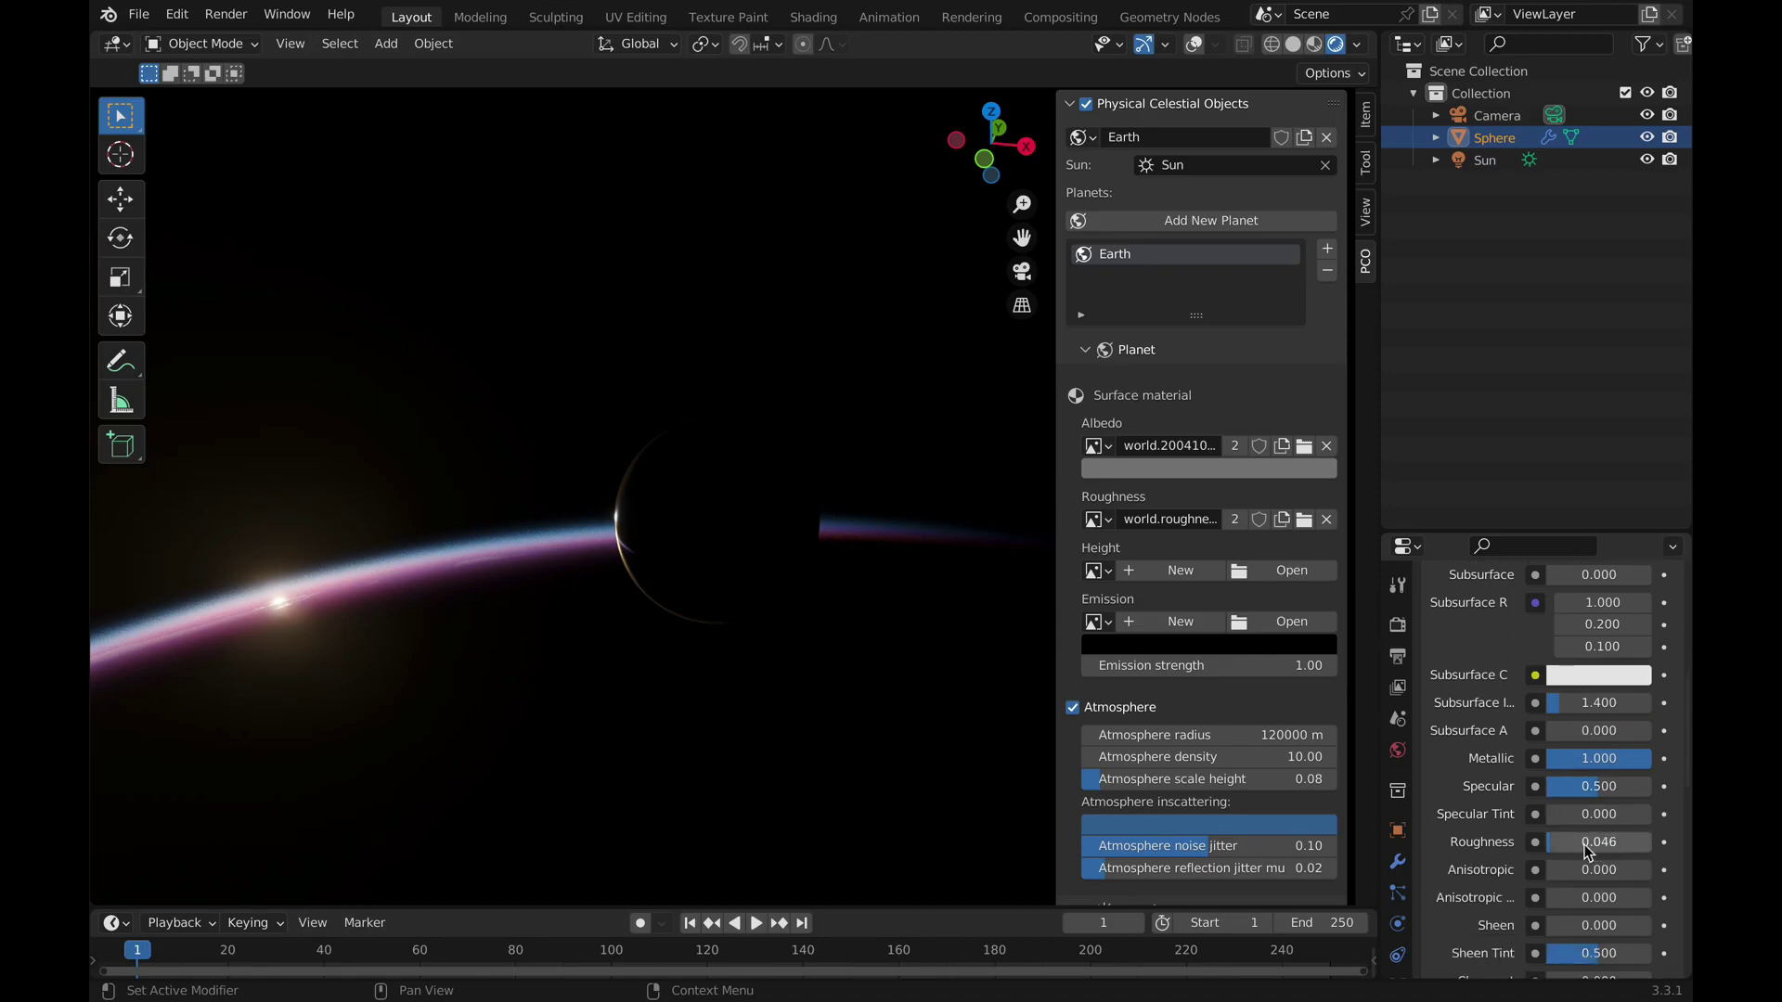
drag(1598, 842, 1618, 842)
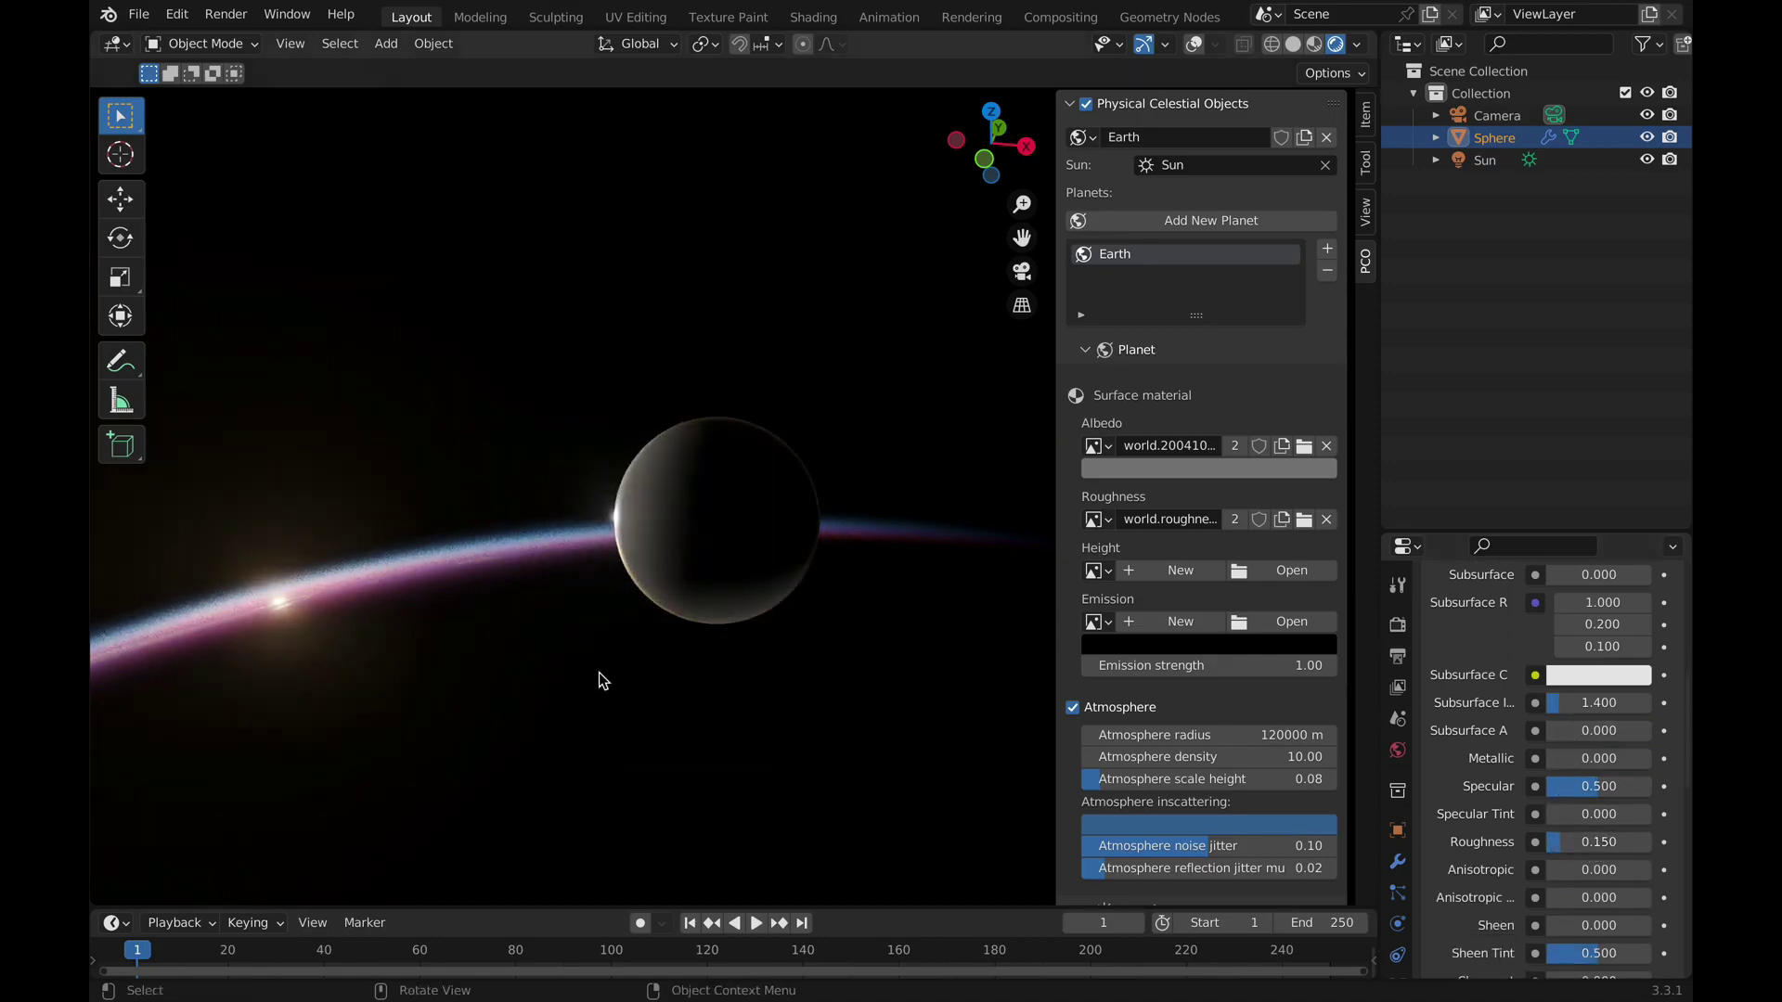
Reduce the sphere material's roughness to 0.046 and its specular to 0.490
middle_drag(598, 680, 604, 622)
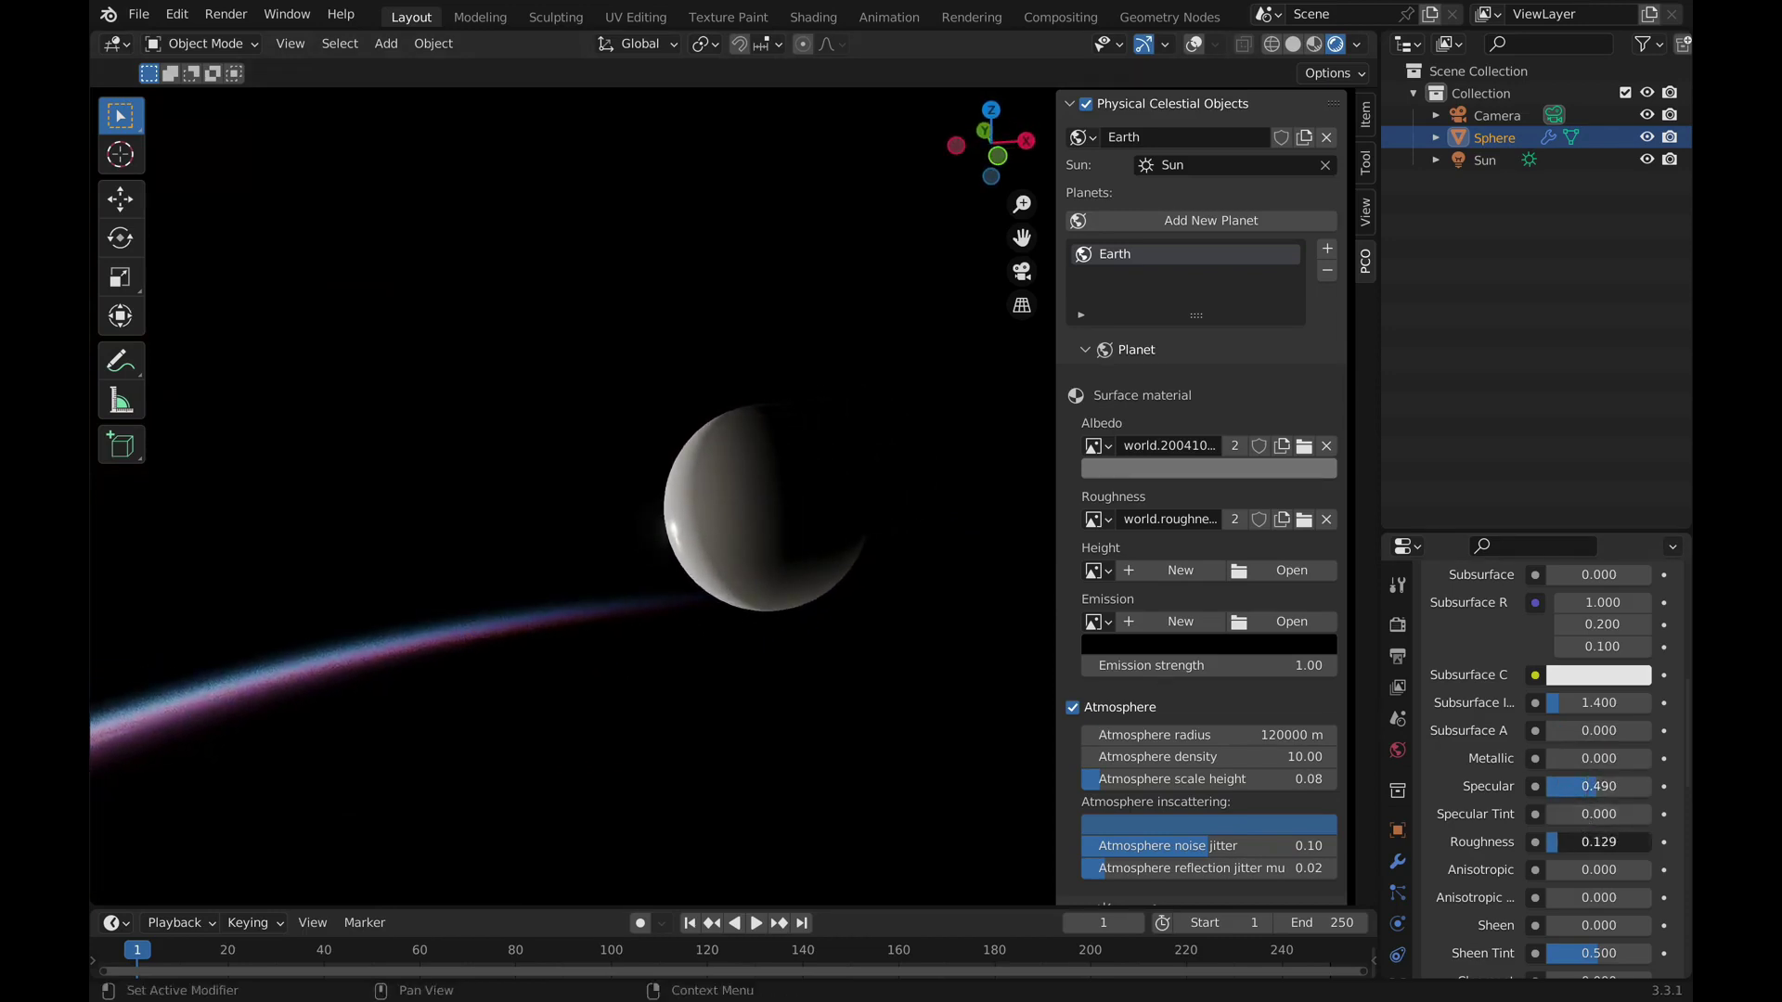
middle_drag(854, 630, 650, 546)
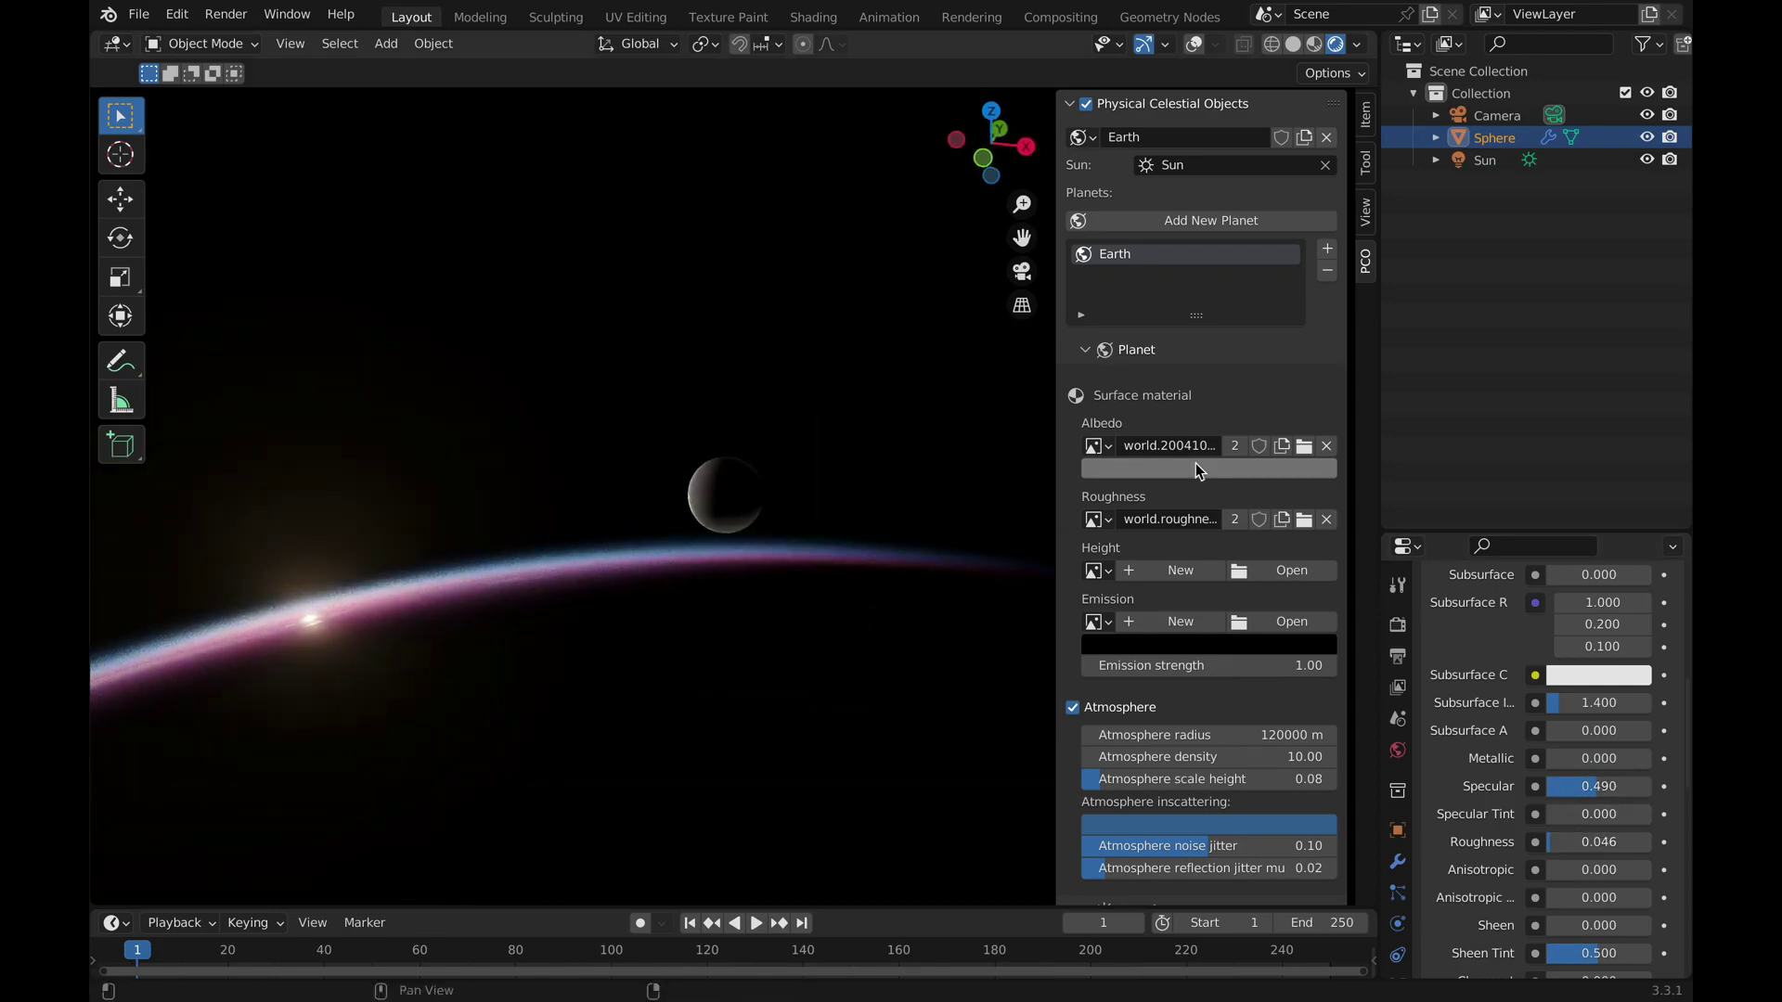
Select the Sun and swing its direction so daylight covers the Earth's surface below the sphere
click(1478, 162)
drag(843, 320, 889, 516)
middle_drag(855, 497, 959, 420)
scroll(936, 266, down, 3)
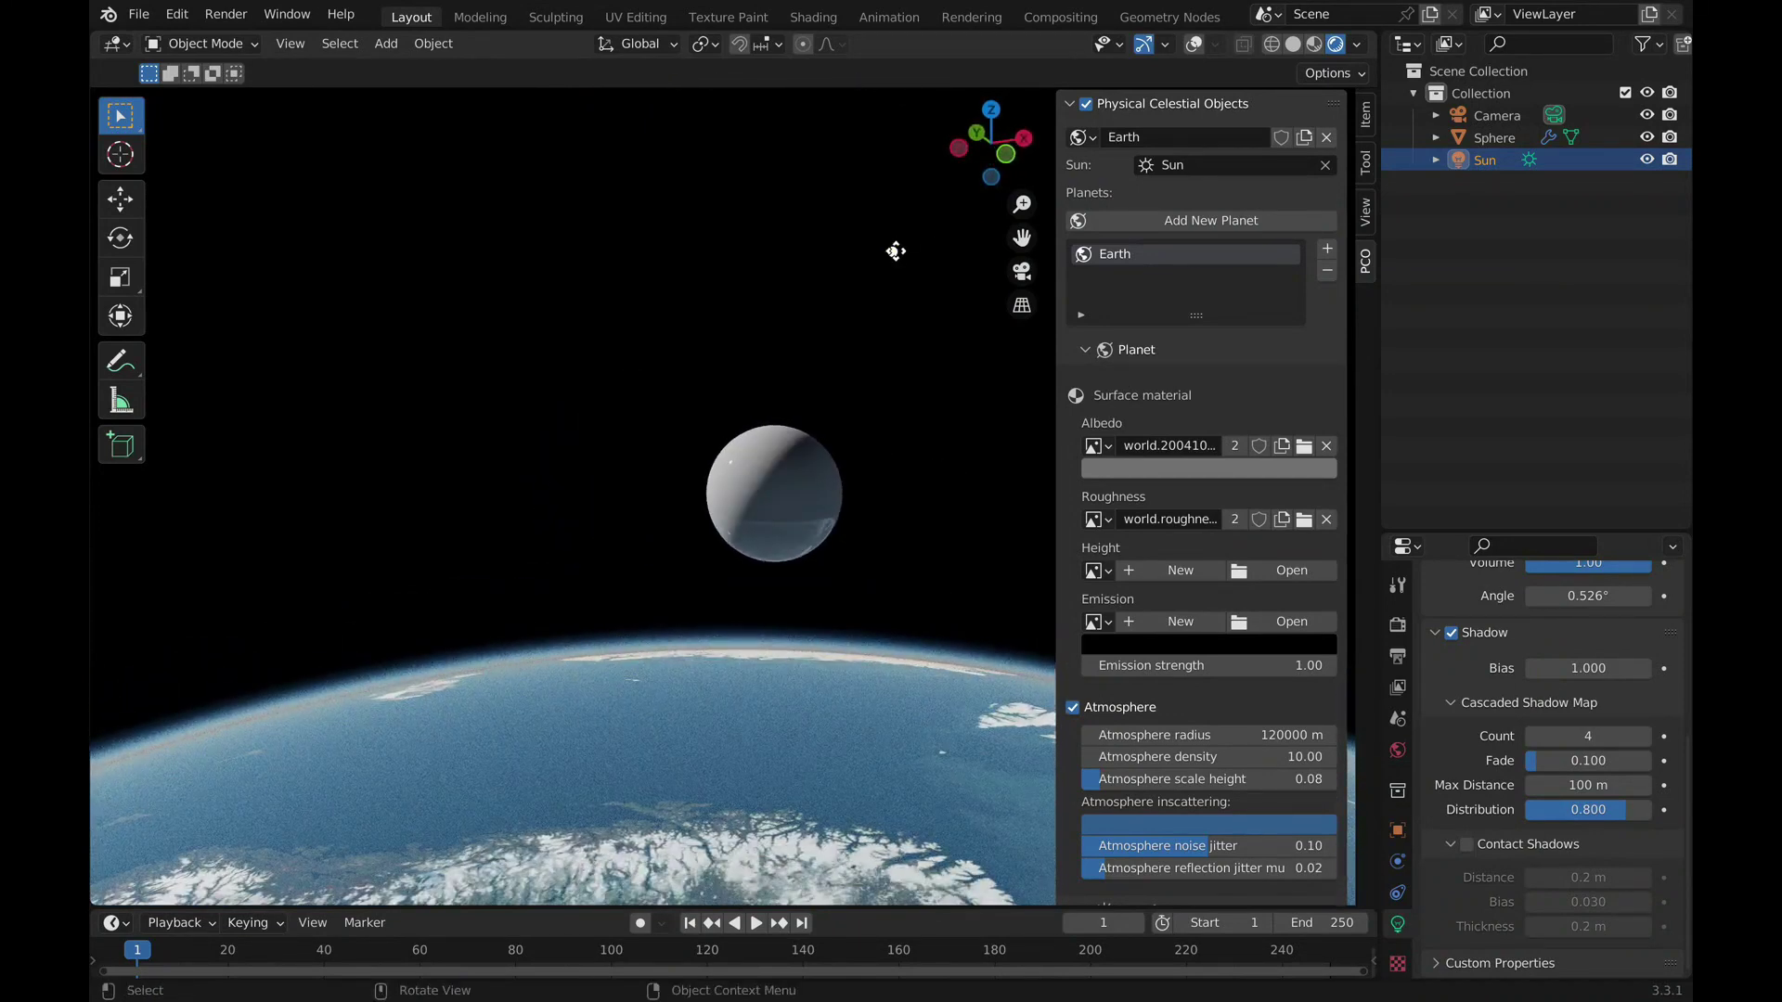
mouse_move(888, 273)
mouse_down()
mouse_move(847, 168)
mouse_move(854, 200)
mouse_up()
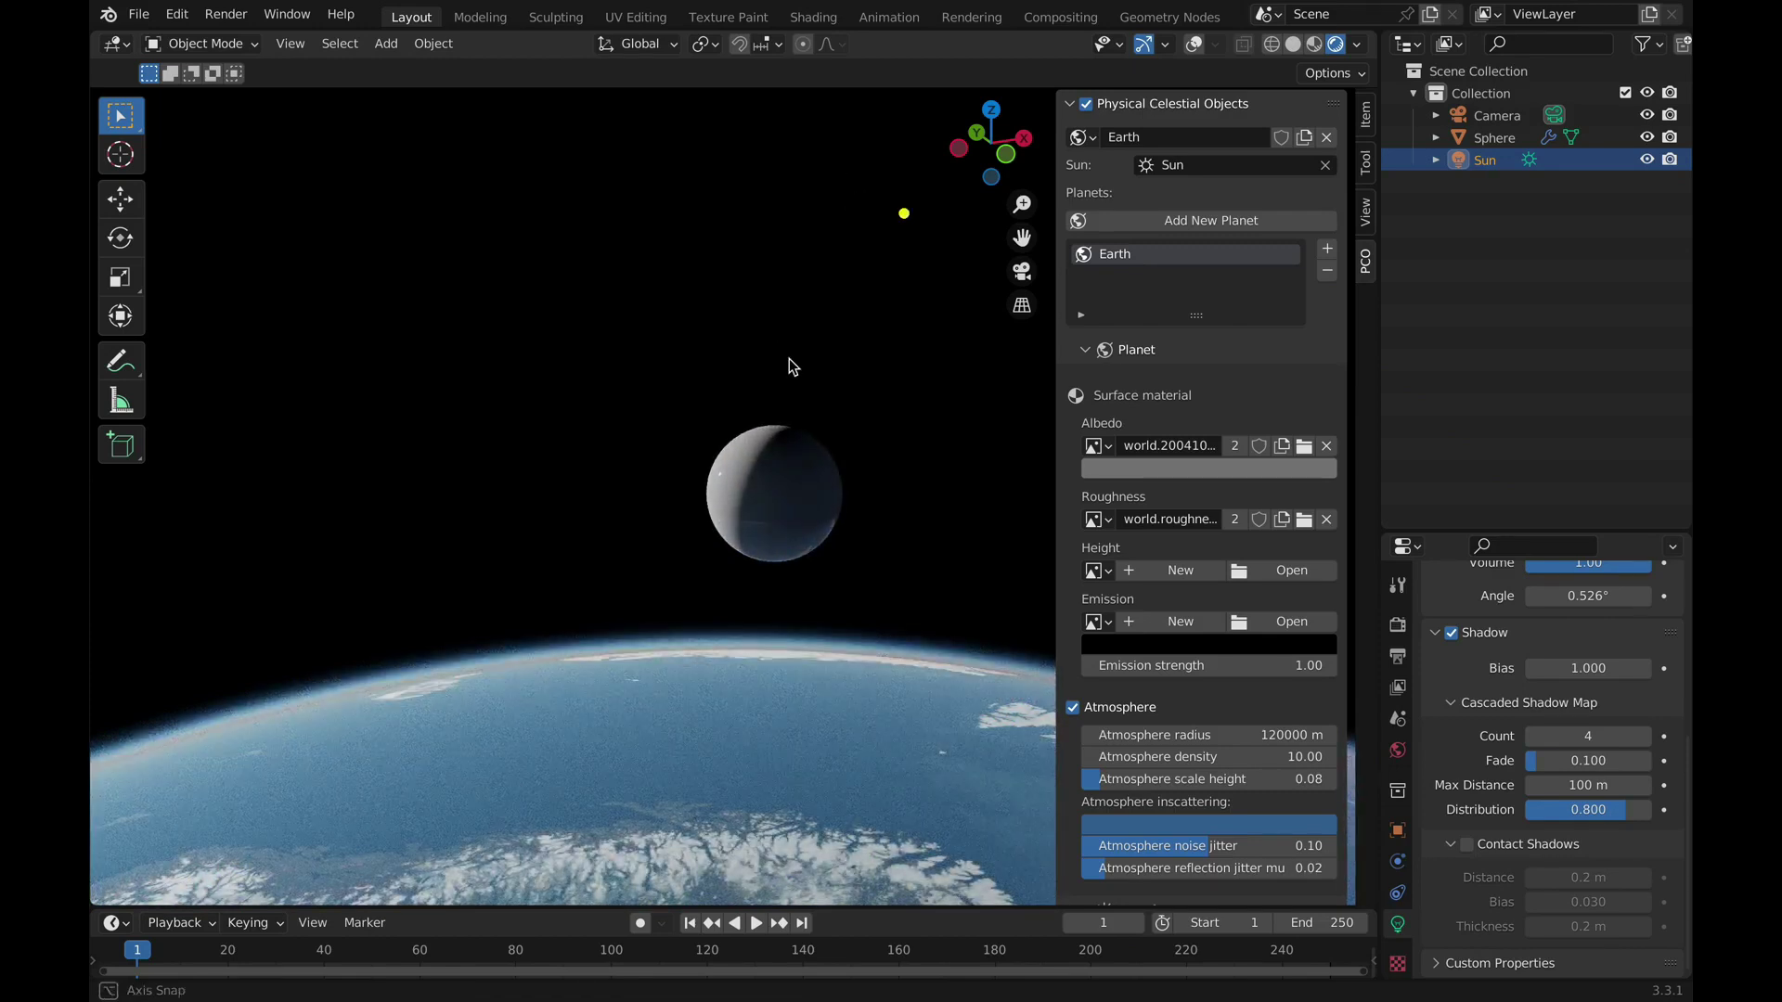
Bring the Earth closer to the sphere with a Z position of -6500000 m, followed by -6200000 m
middle_drag(792, 362, 884, 492)
scroll(1209, 852, down, 6)
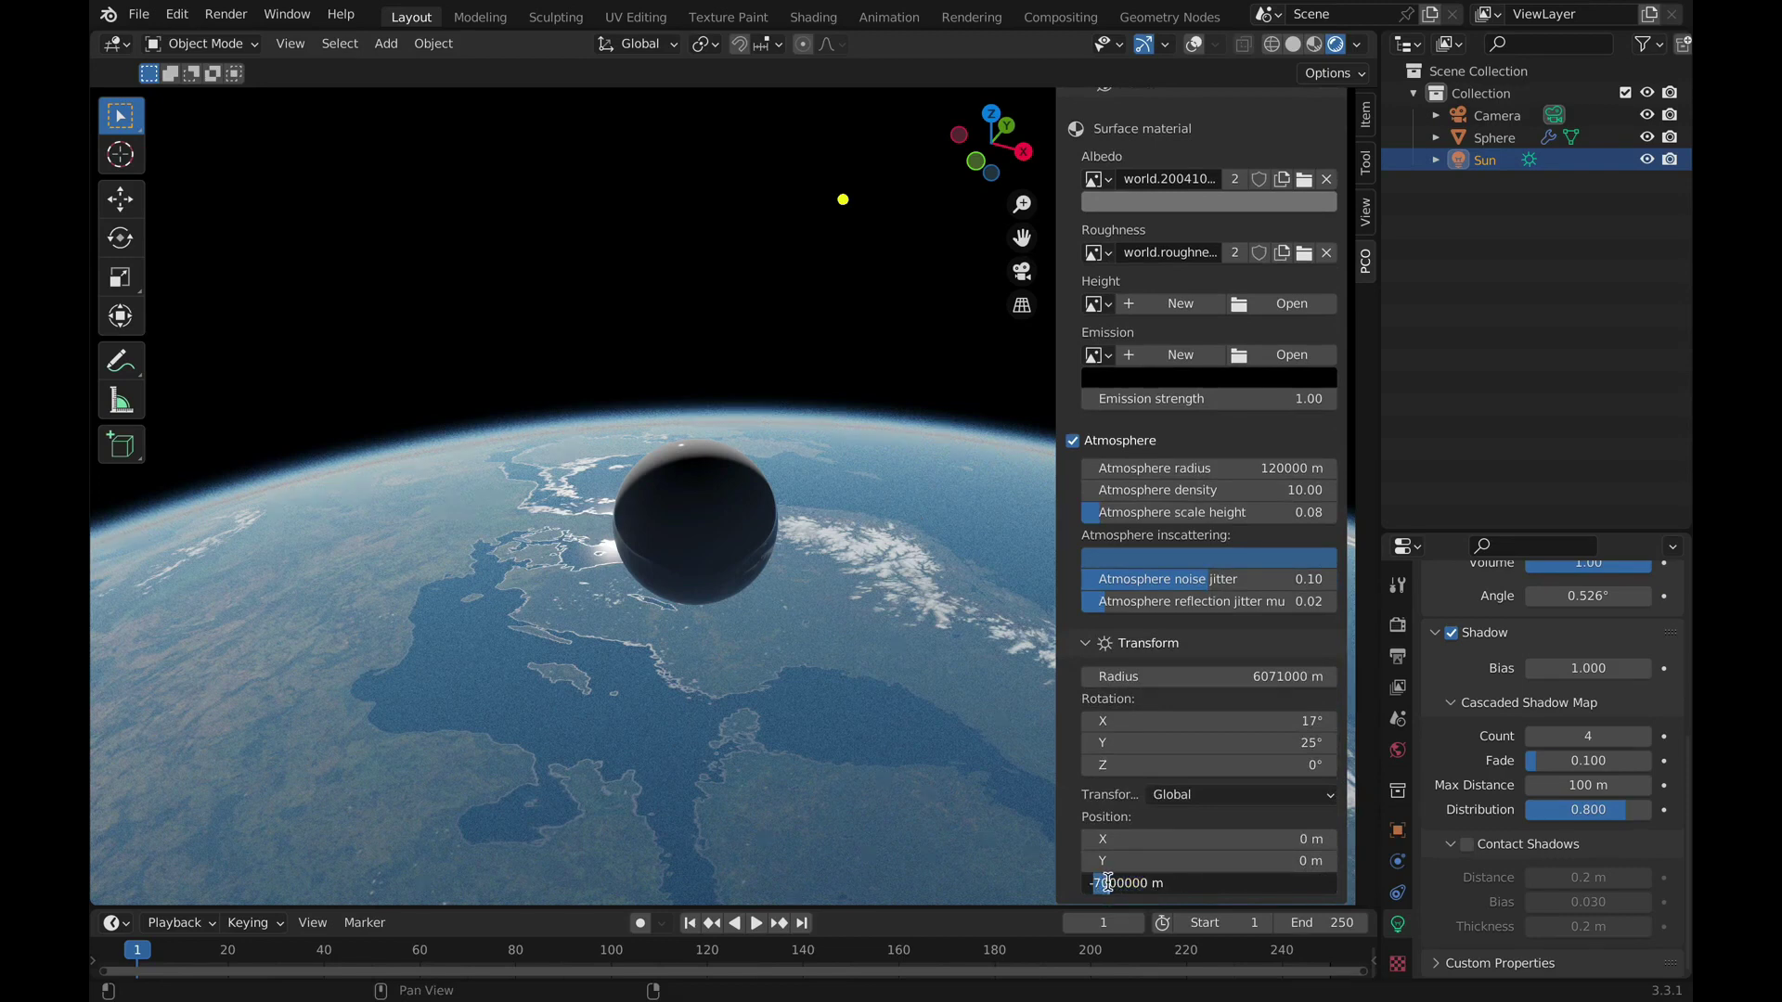
key(Return)
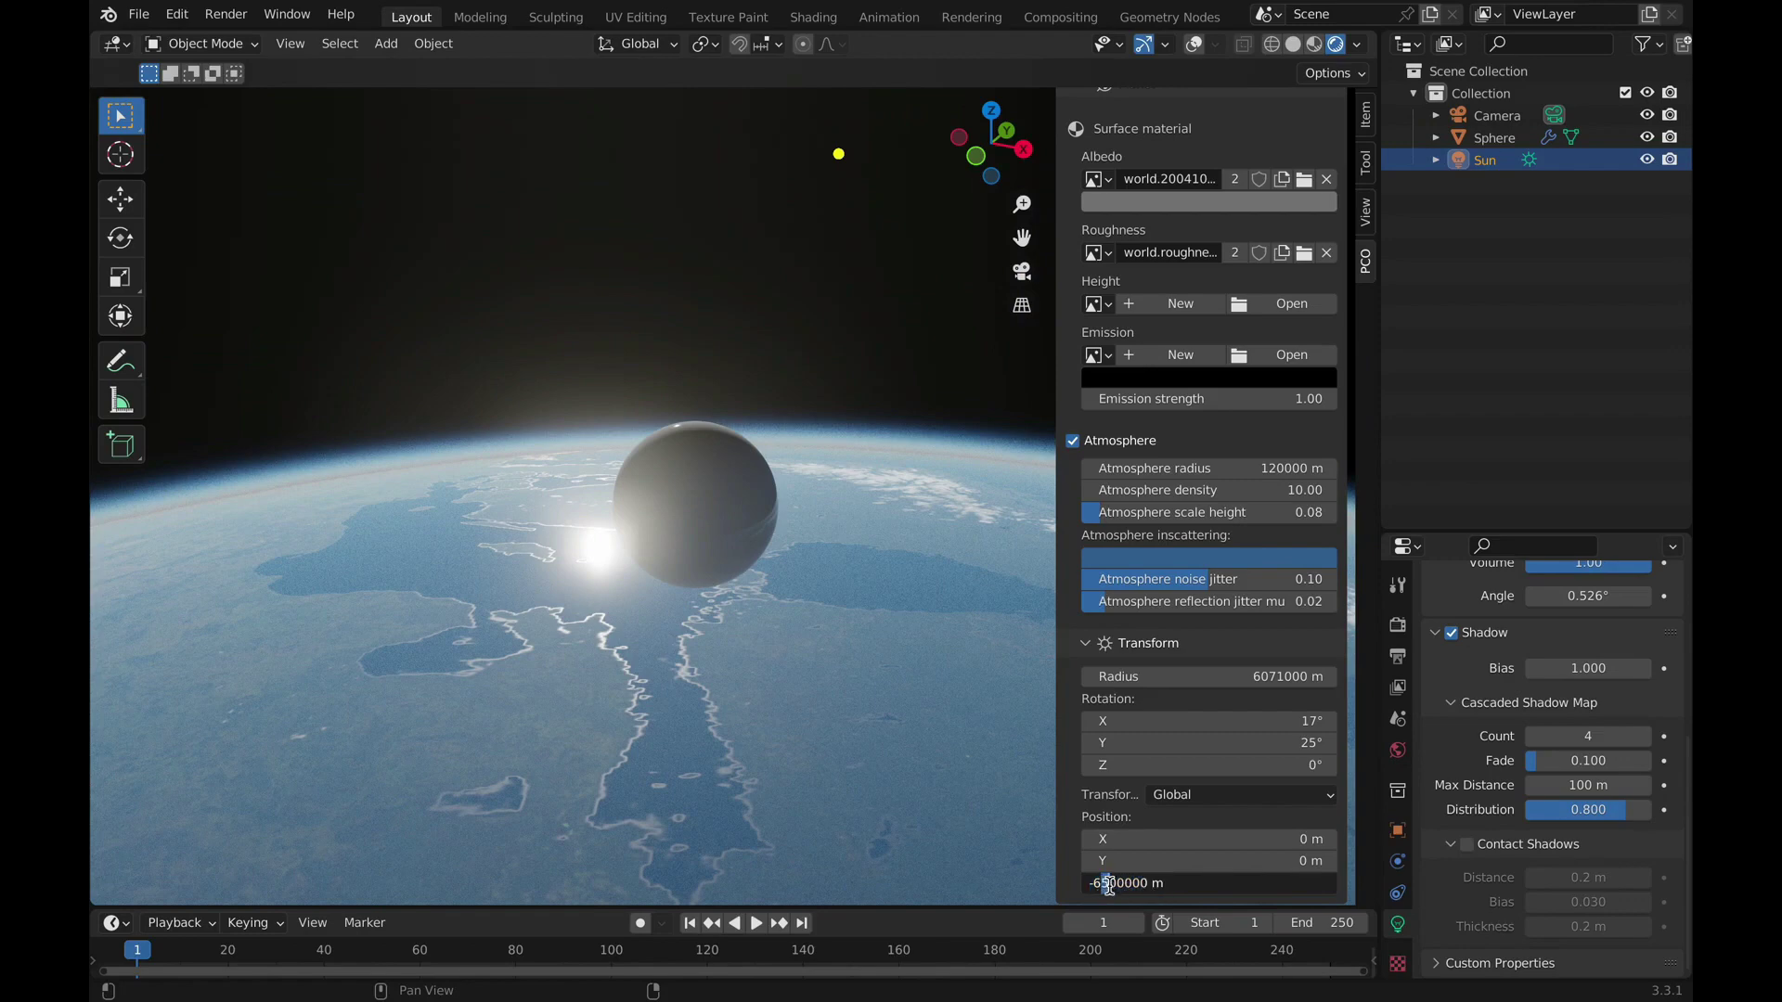
key(Return)
Dip the sun's direction below the Earth's horizon and raise it just above for a low sunrise reflected on the water
middle_drag(543, 642, 616, 589)
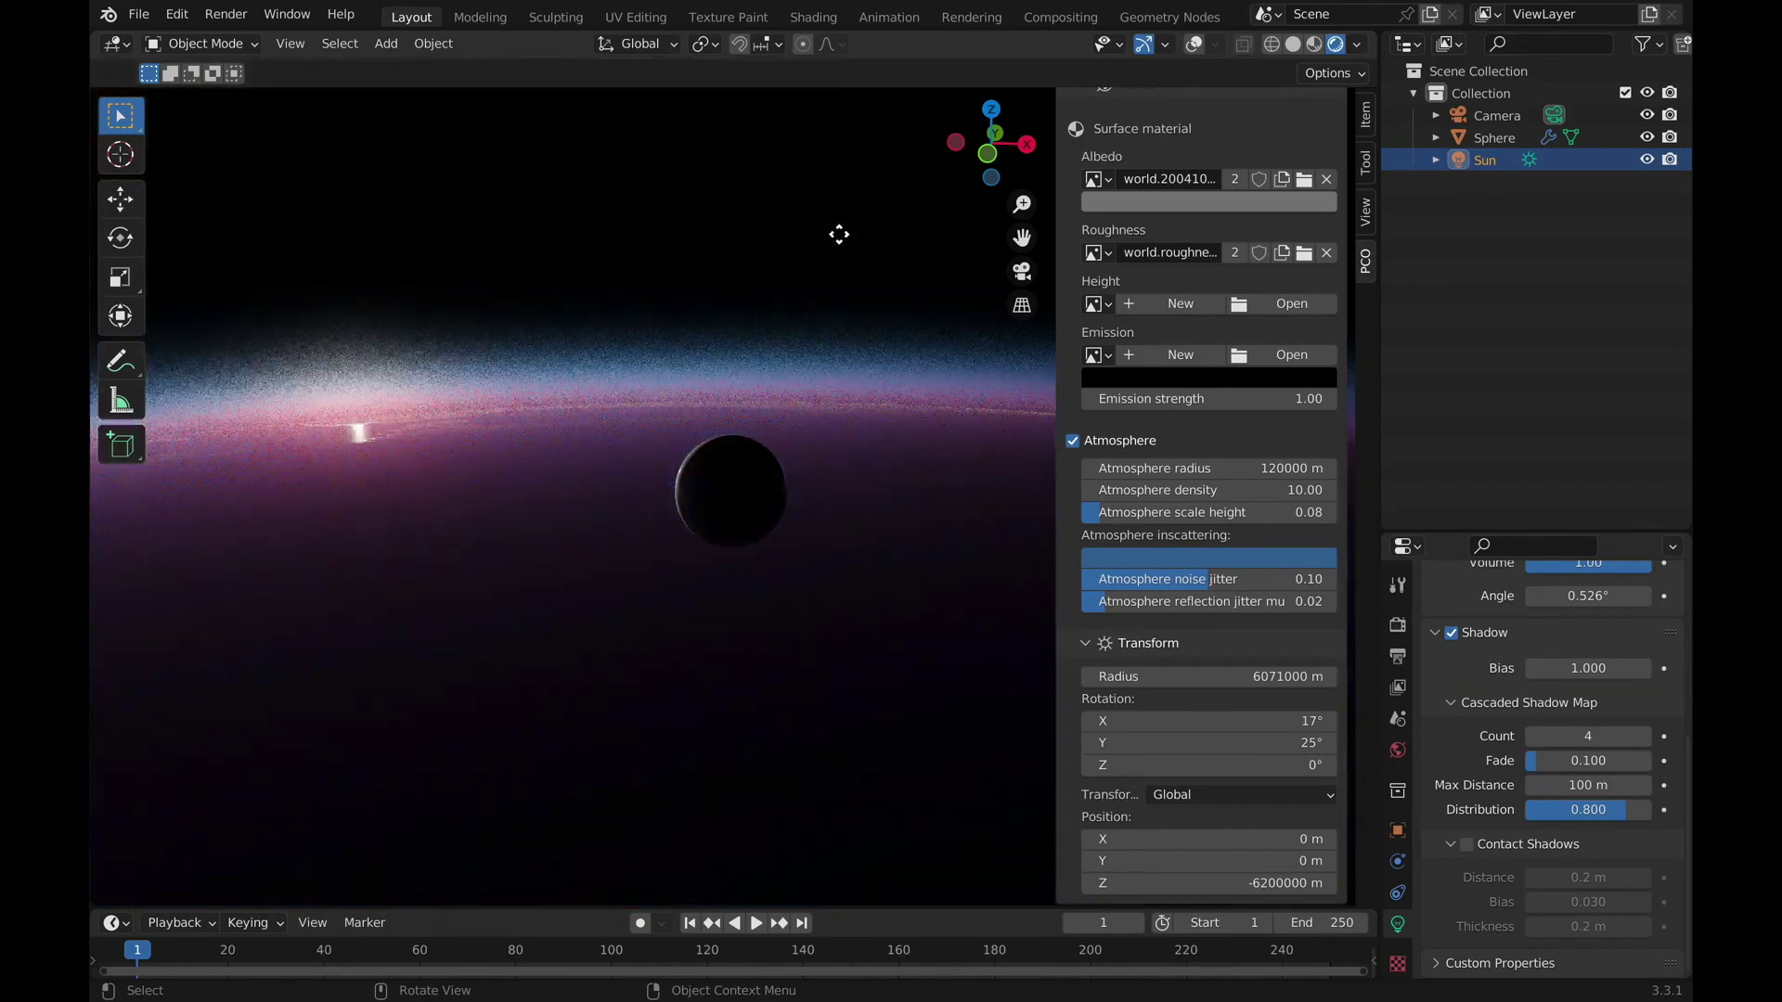
drag(839, 234, 834, 228)
mouse_move(778, 555)
middle_down()
mouse_move(612, 548)
mouse_move(880, 546)
mouse_move(765, 547)
middle_up()
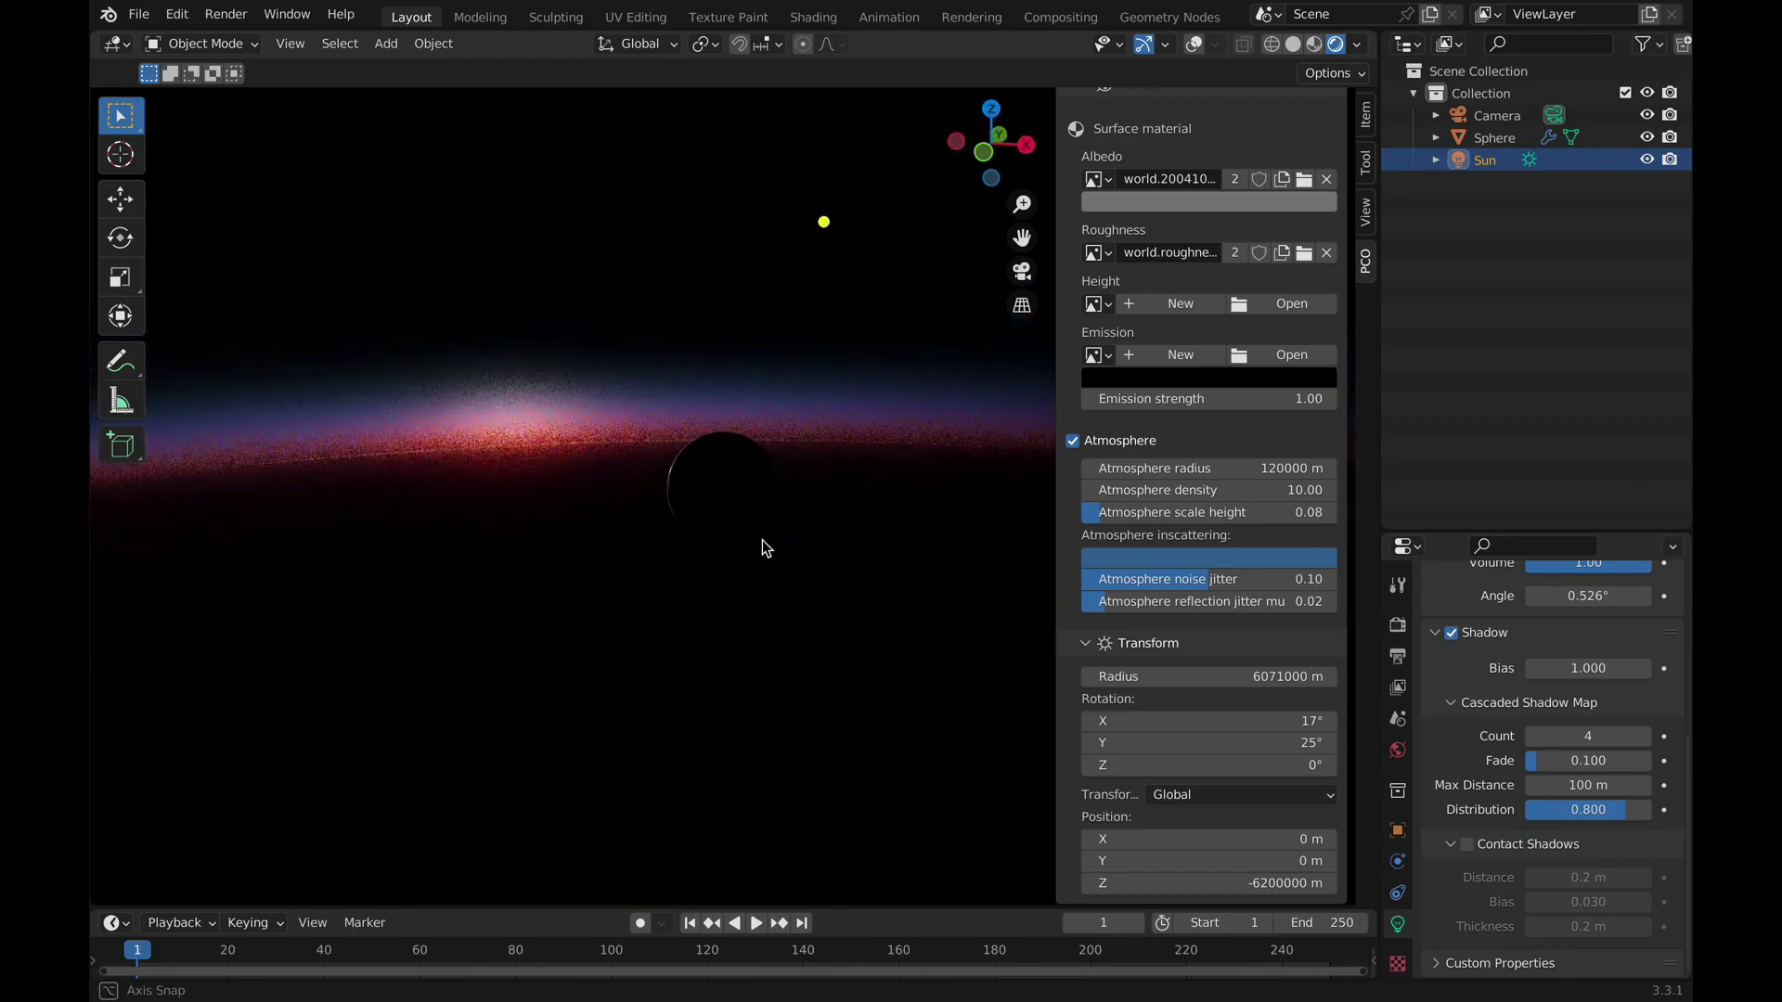
drag(827, 236, 828, 239)
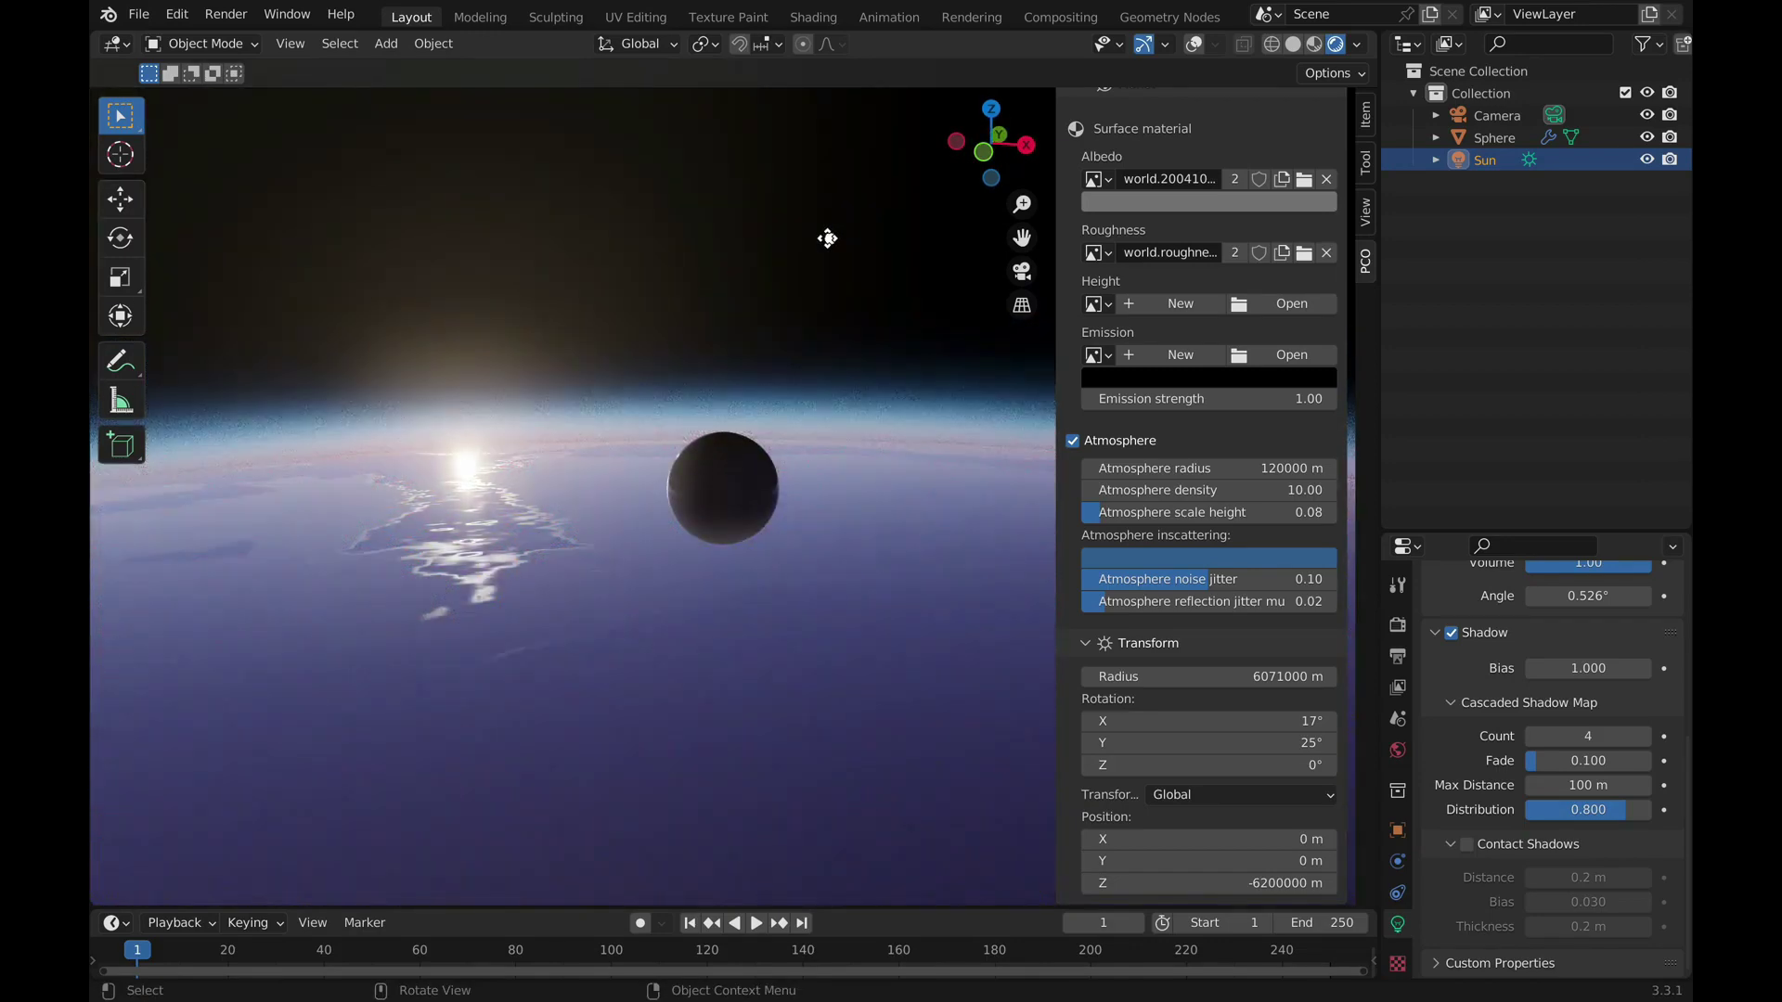
Move the Earth farther from the sphere by setting its Z position to -8000000 m
middle_drag(826, 238, 615, 436)
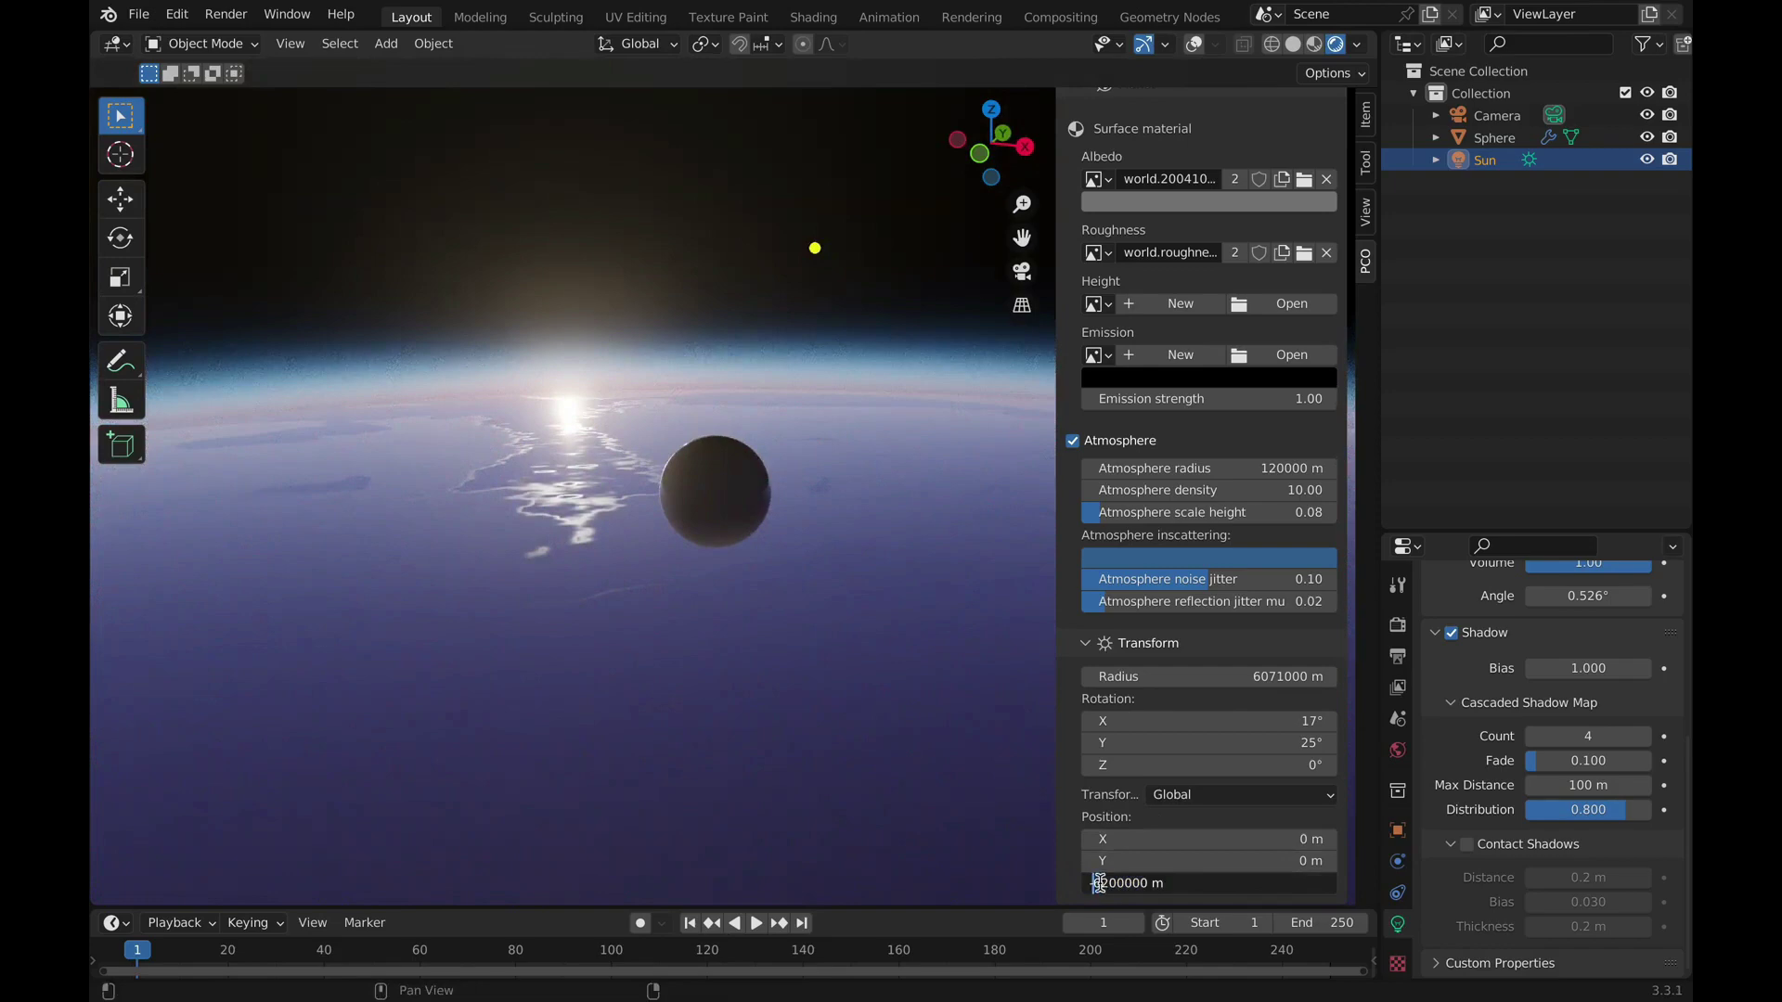
key(Return)
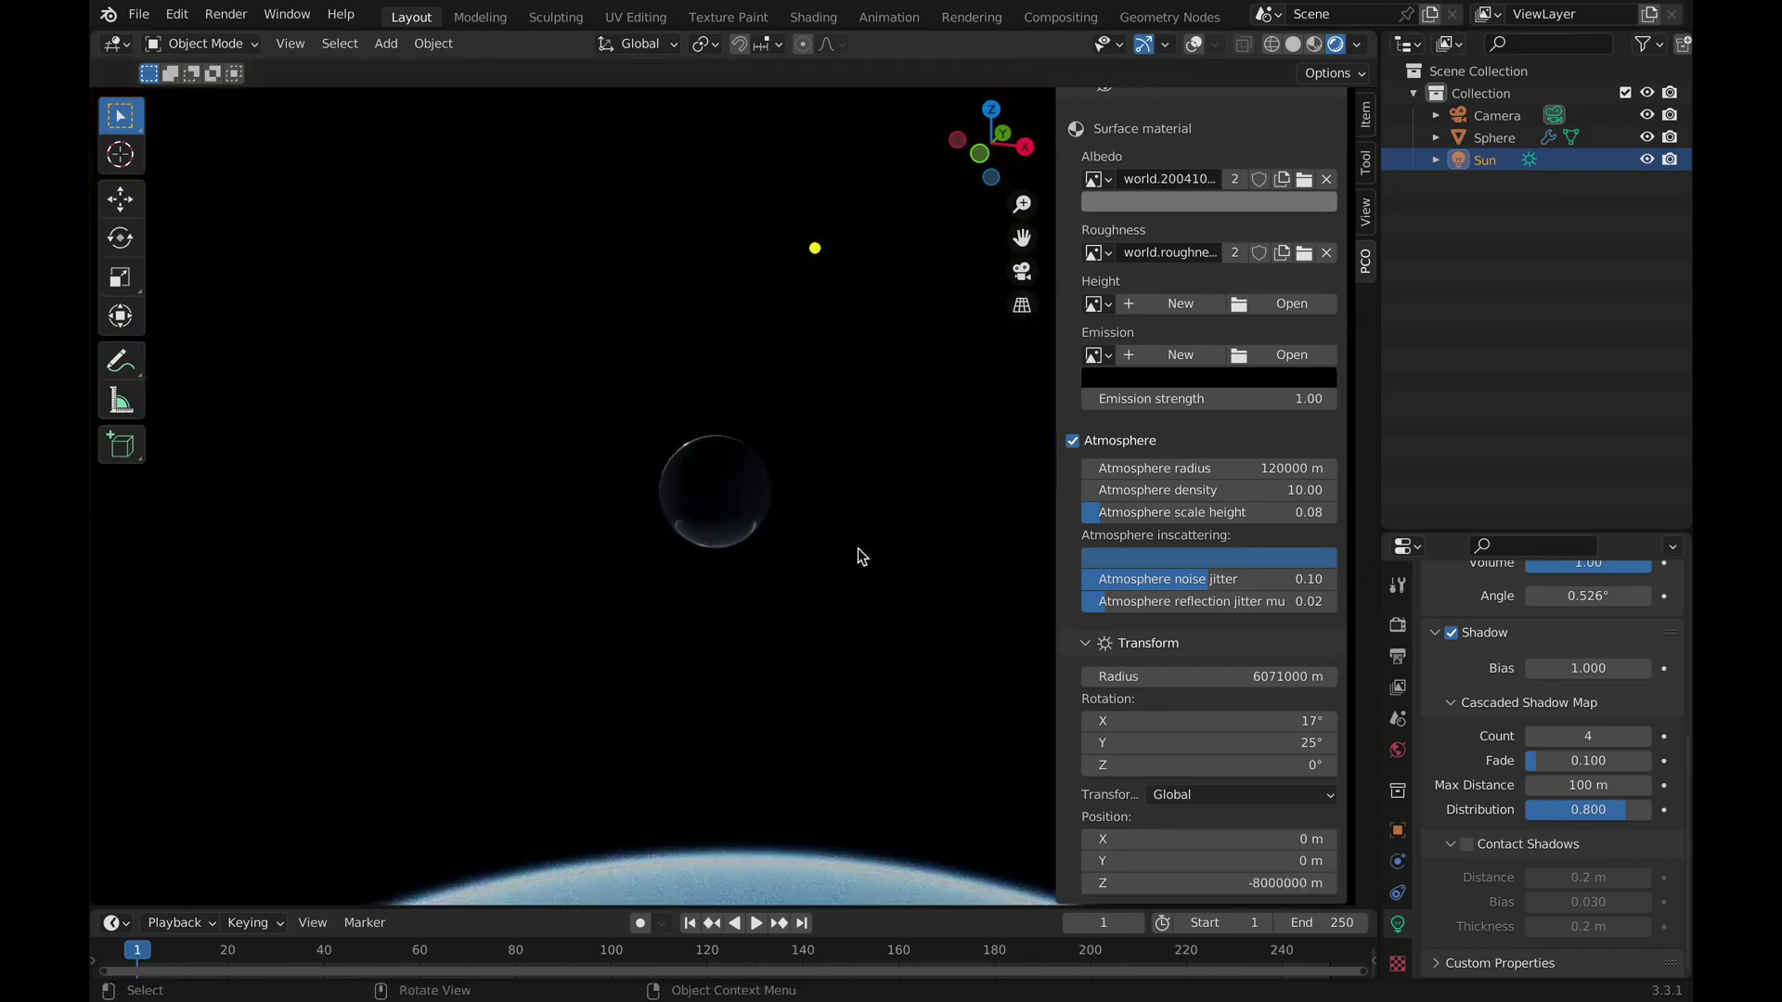
middle_drag(861, 555, 868, 366)
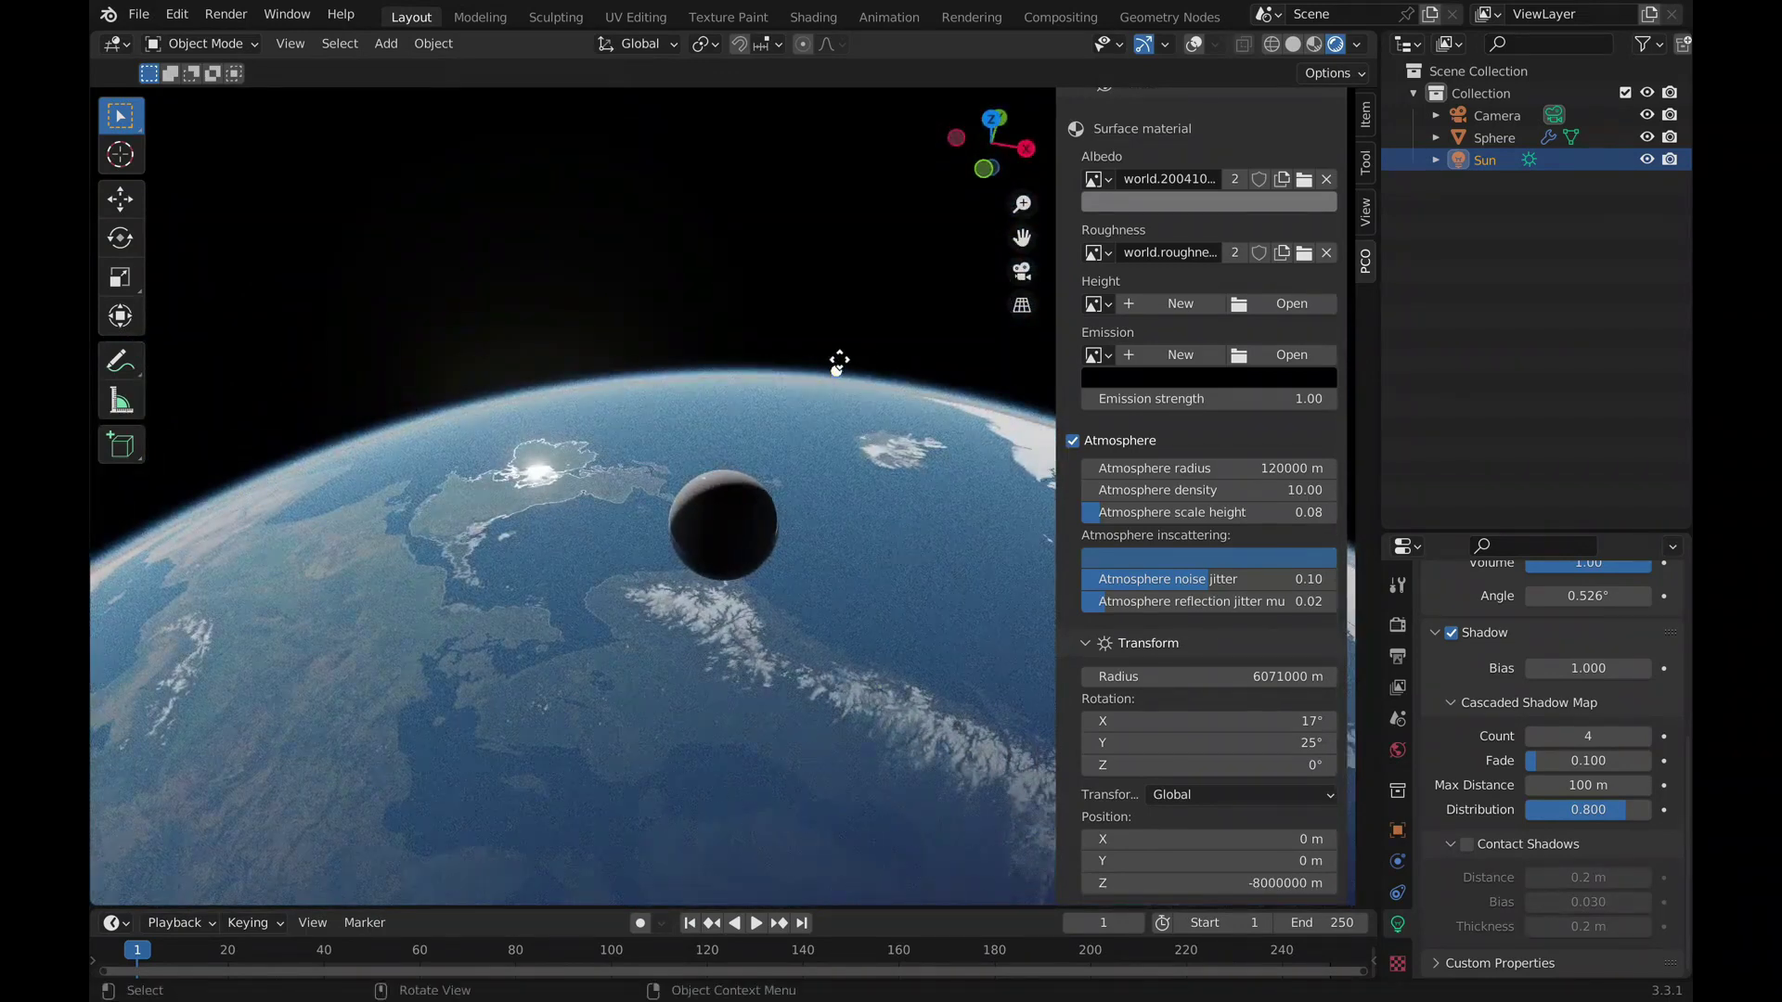
Swing the sun's direction behind the Earth's limb and back up to relight the surface
drag(839, 360, 829, 304)
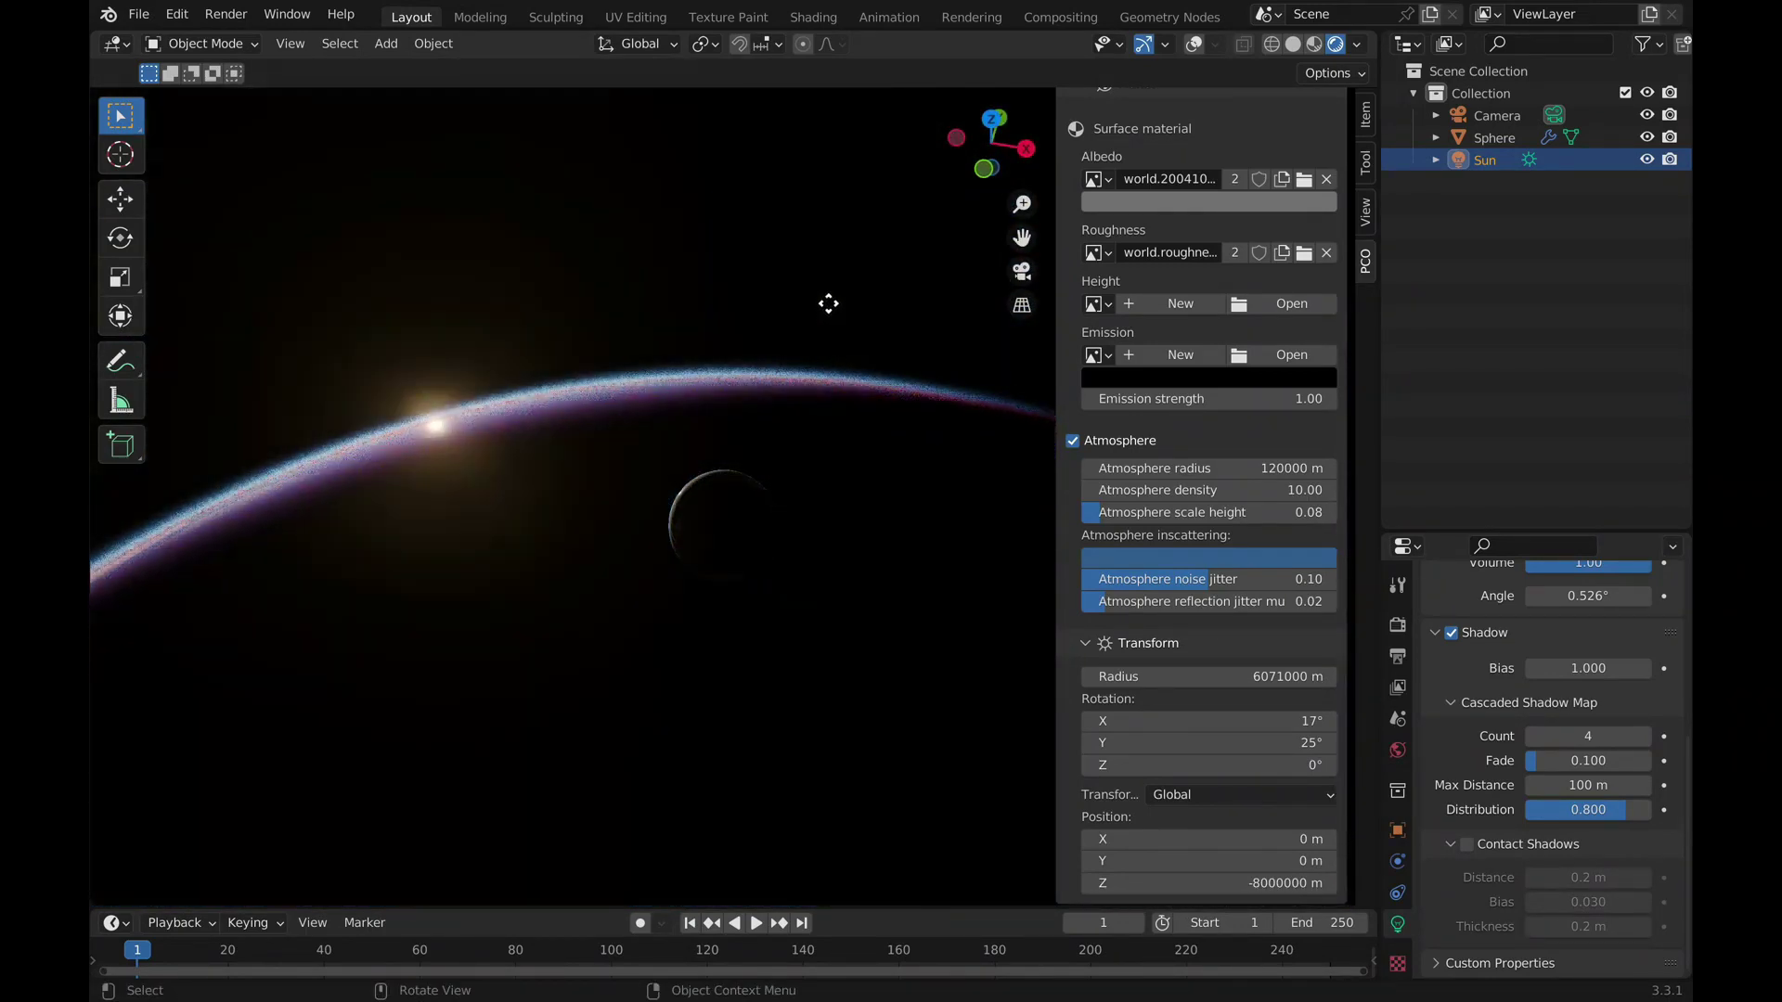
mouse_move(827, 298)
middle_down()
mouse_move(722, 522)
mouse_move(827, 462)
mouse_move(735, 487)
mouse_move(752, 464)
middle_up()
mouse_move(847, 264)
mouse_down()
mouse_move(859, 343)
mouse_move(845, 317)
mouse_up()
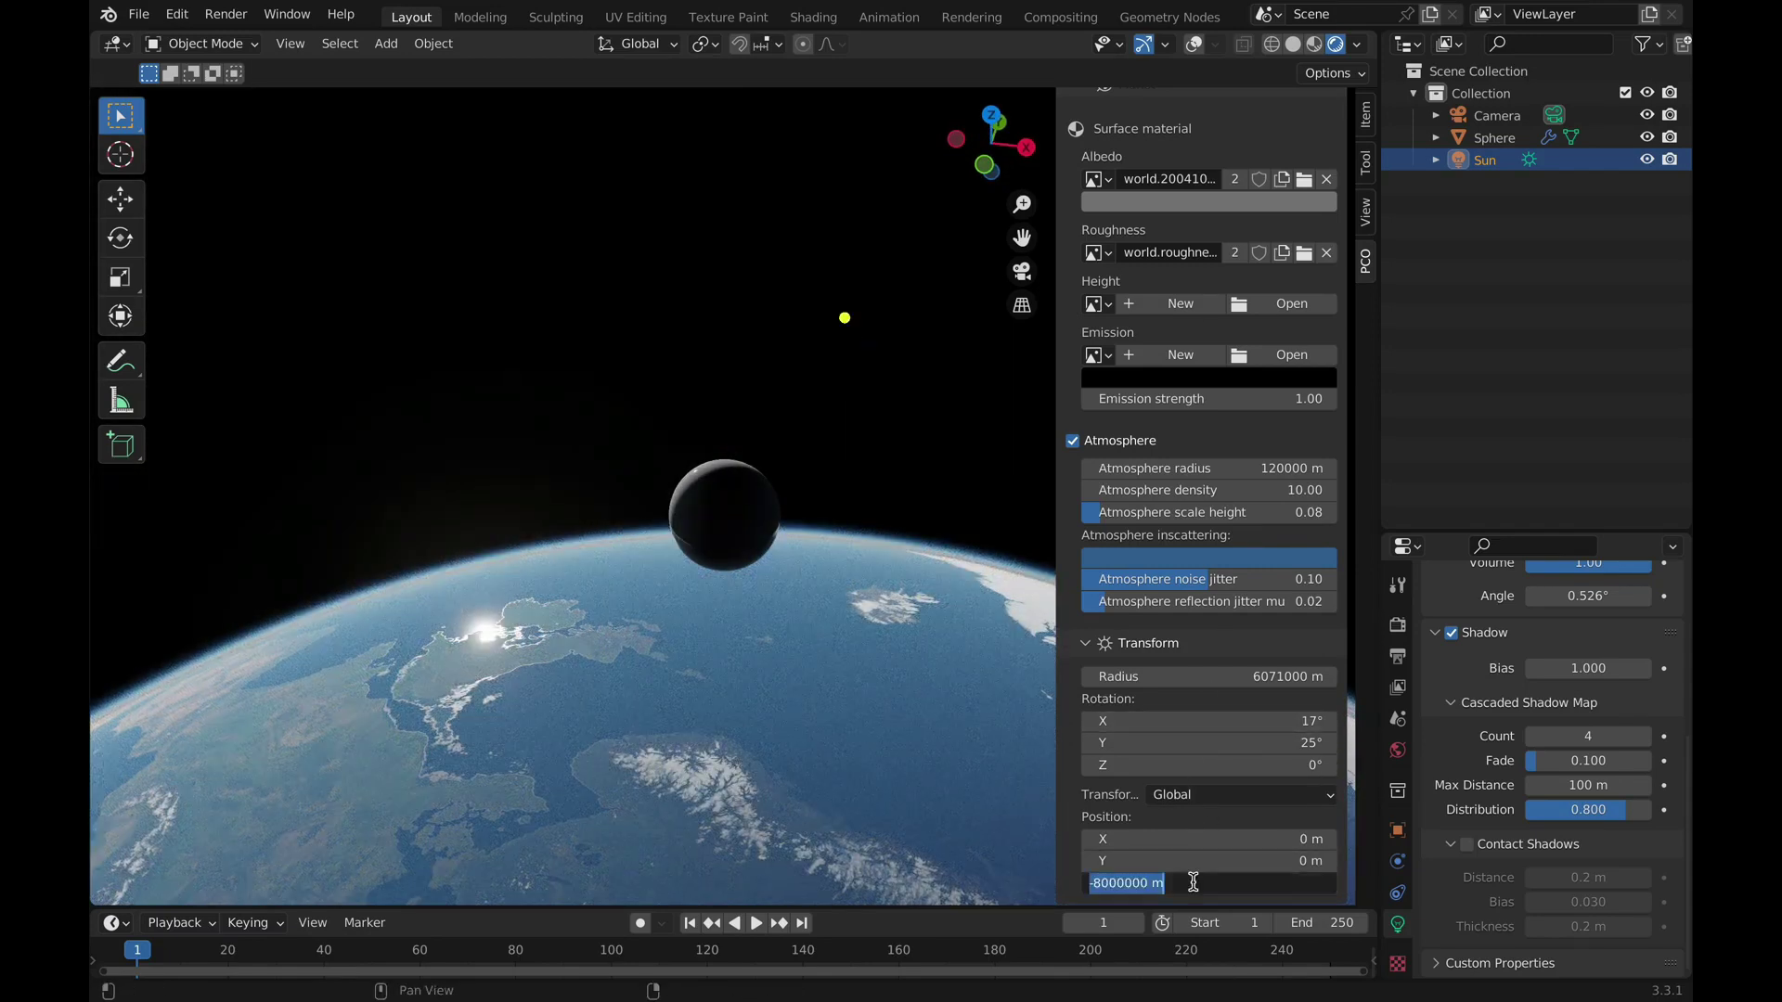
Set the Earth's Z position to -7000000 m and sweep the sun's reflection across the surface to the other side of the sphere
key(Return)
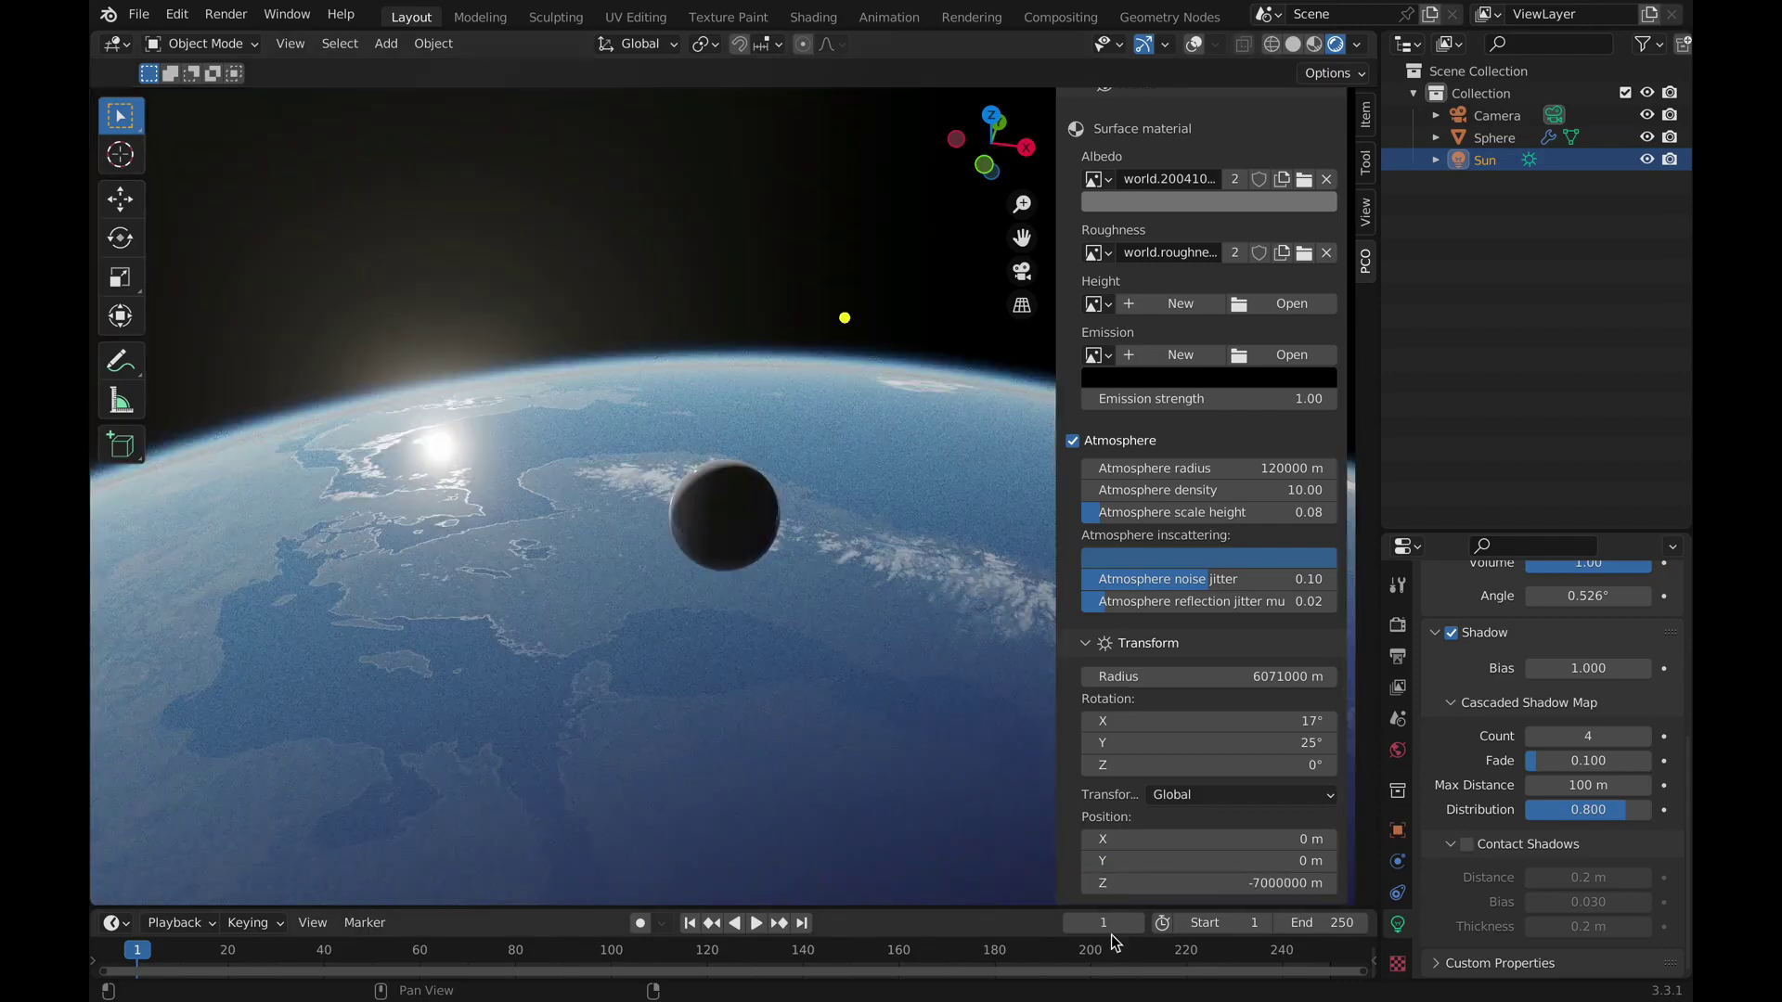
middle_drag(527, 688, 717, 537)
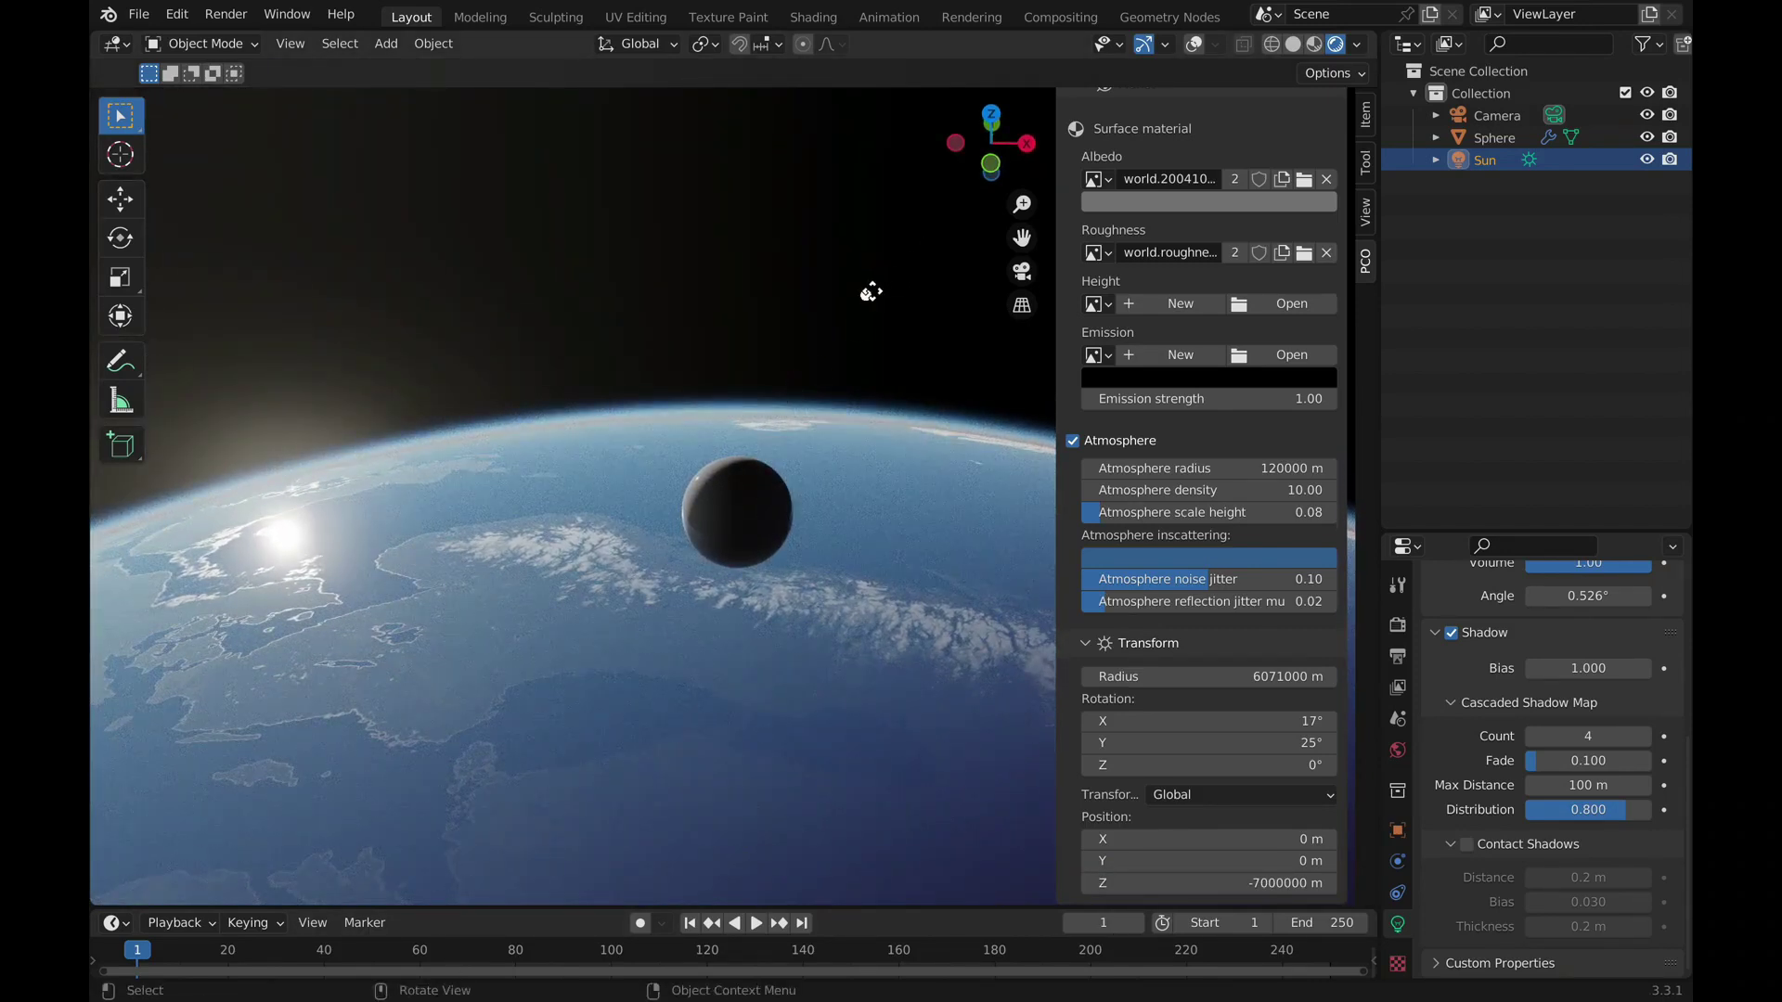
drag(871, 293, 767, 303)
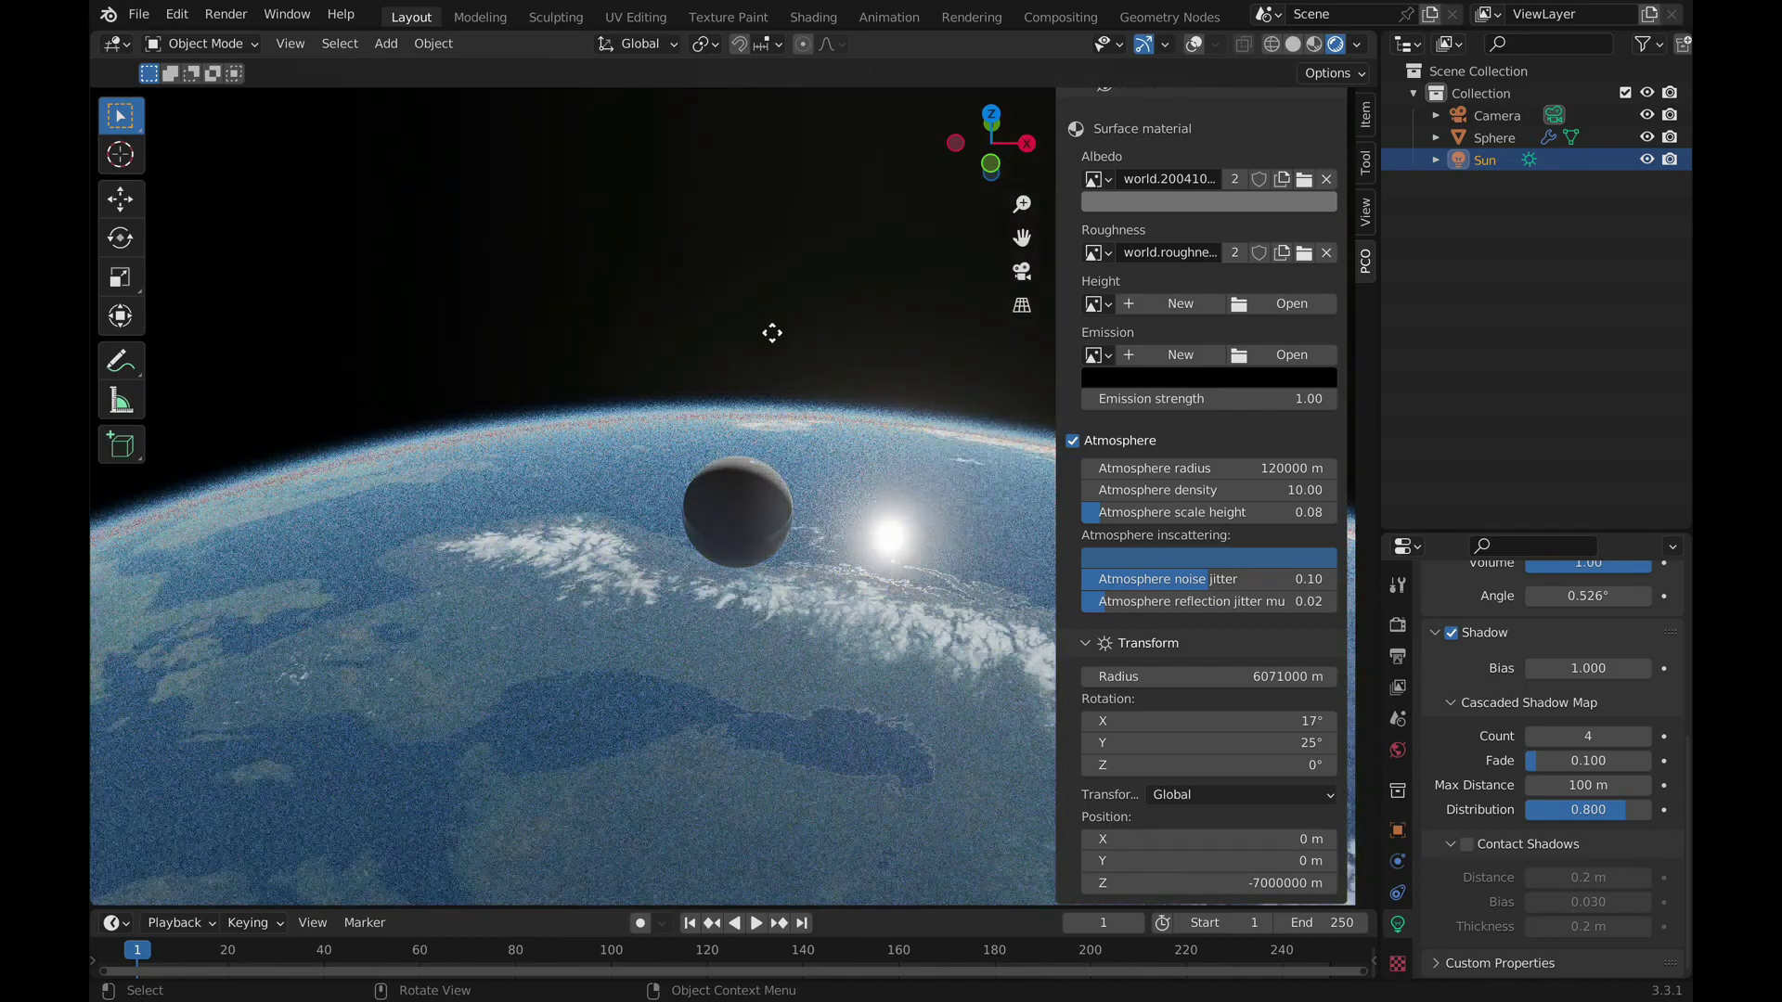
middle_drag(709, 516, 876, 518)
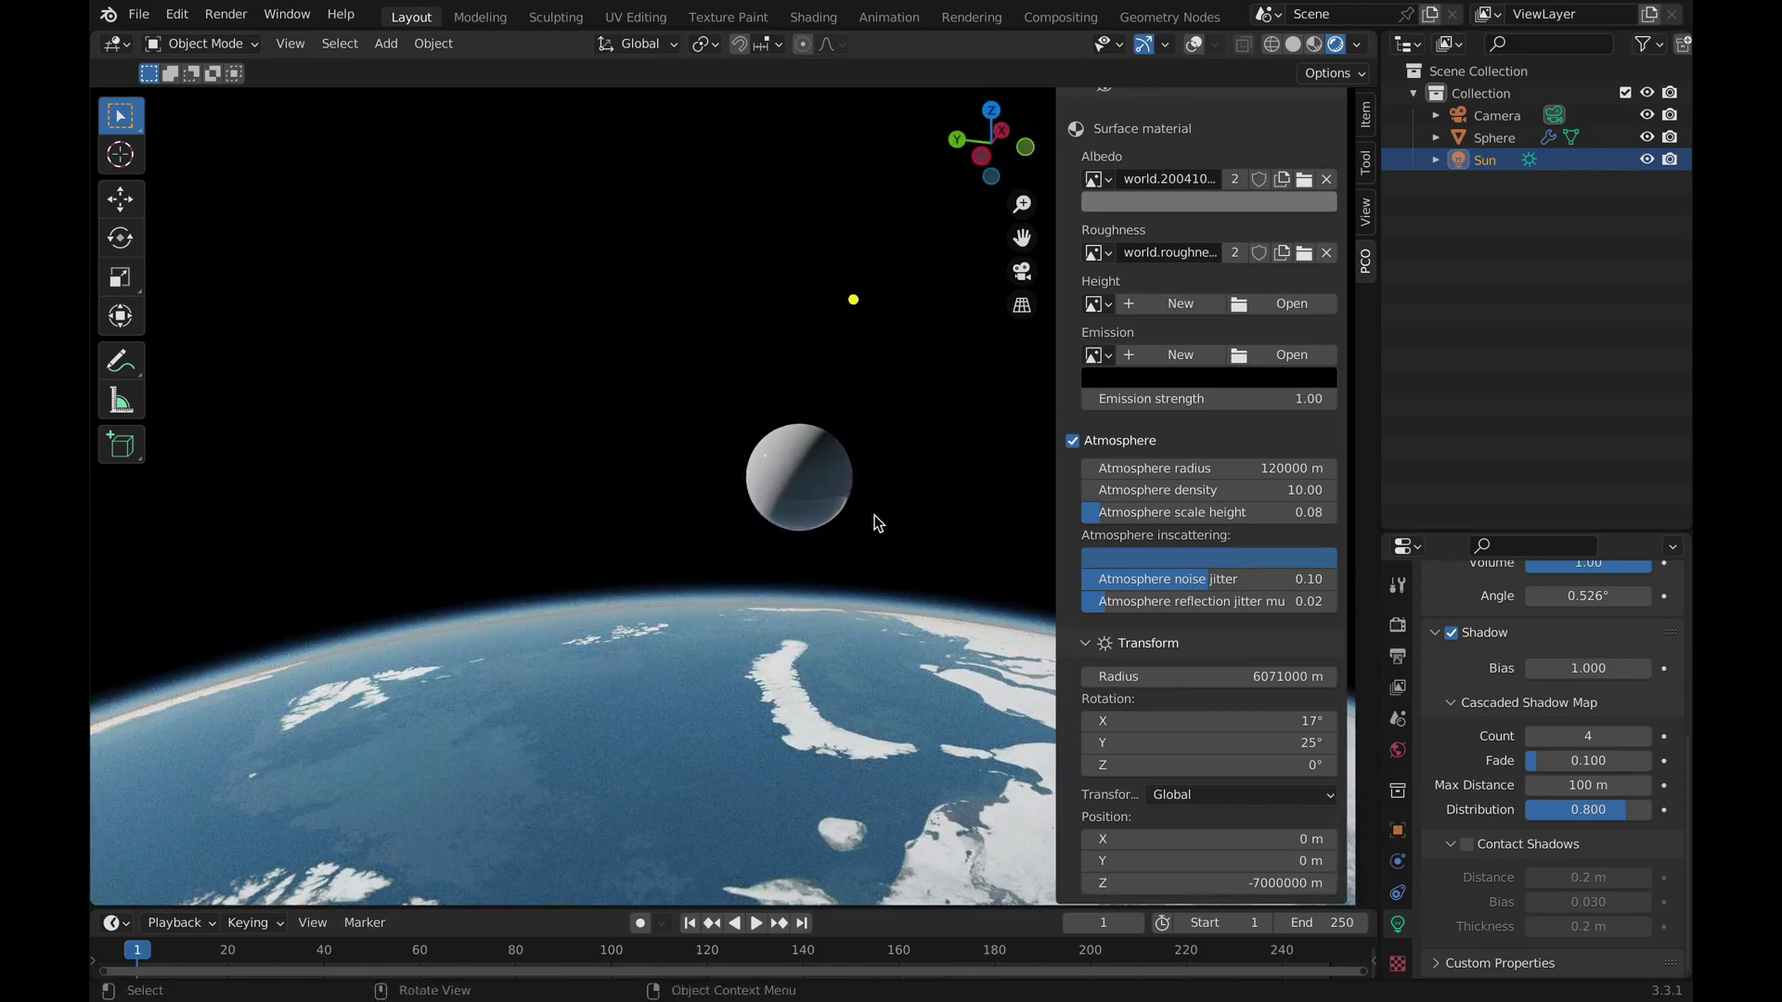
mouse_move(1111, 9)
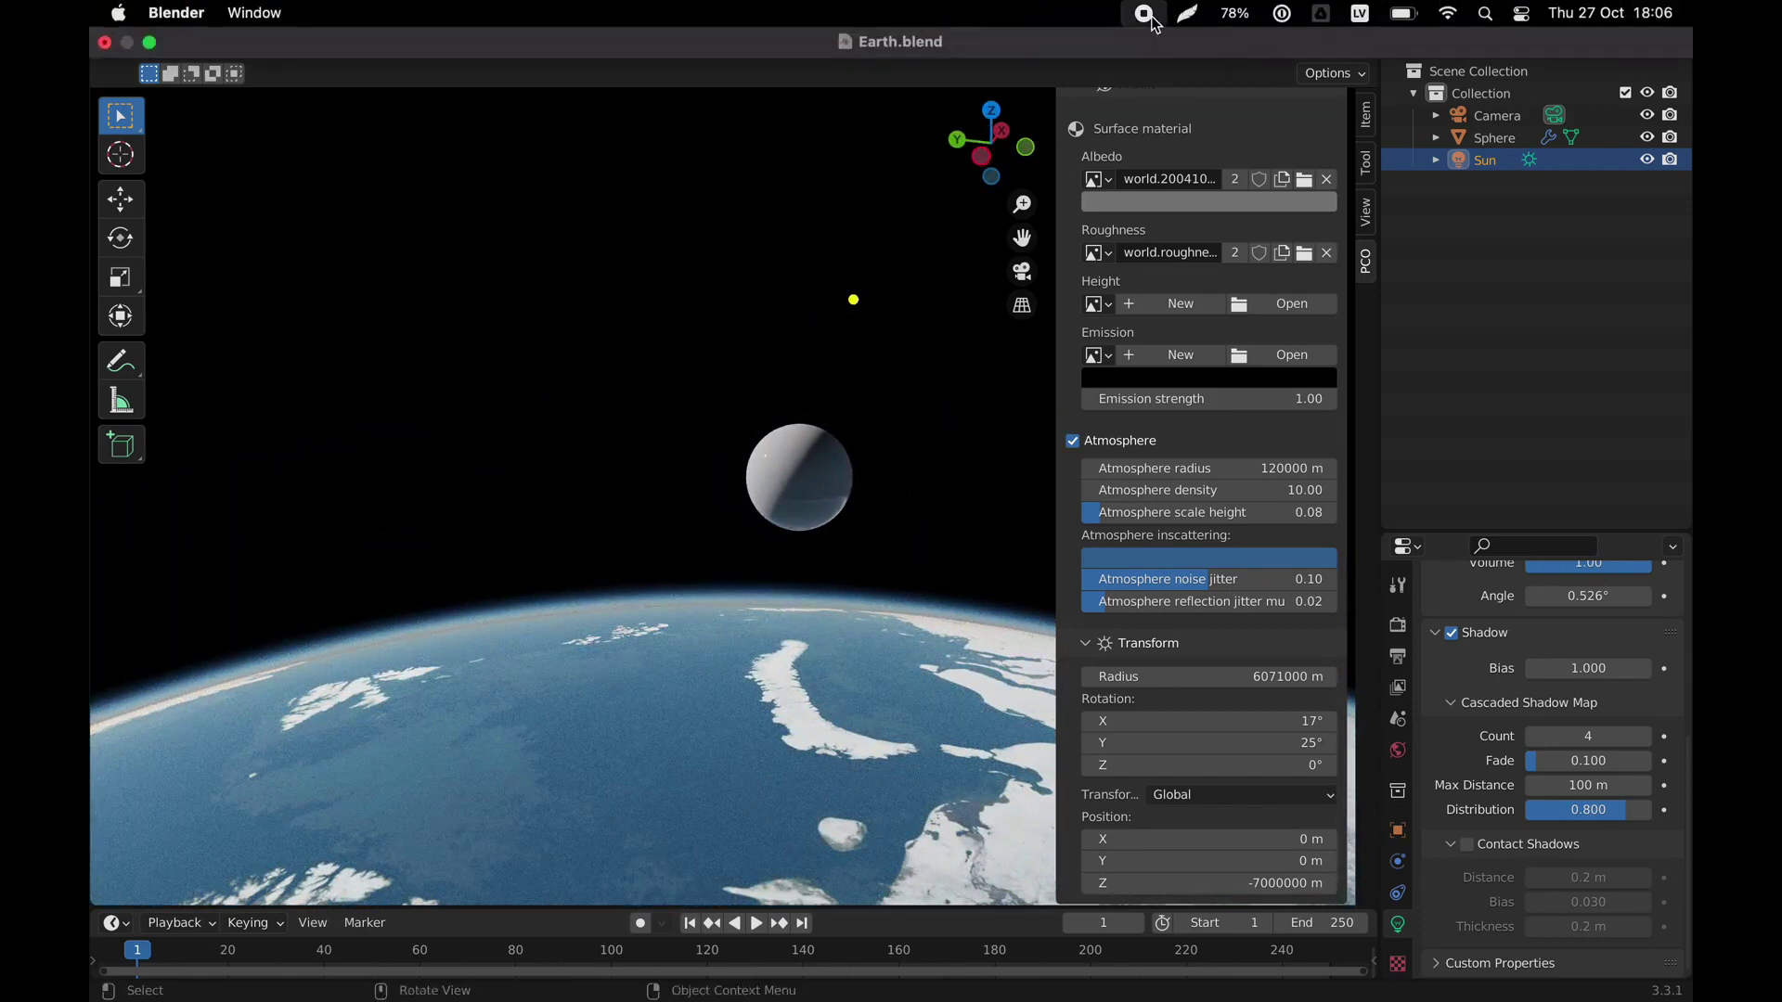